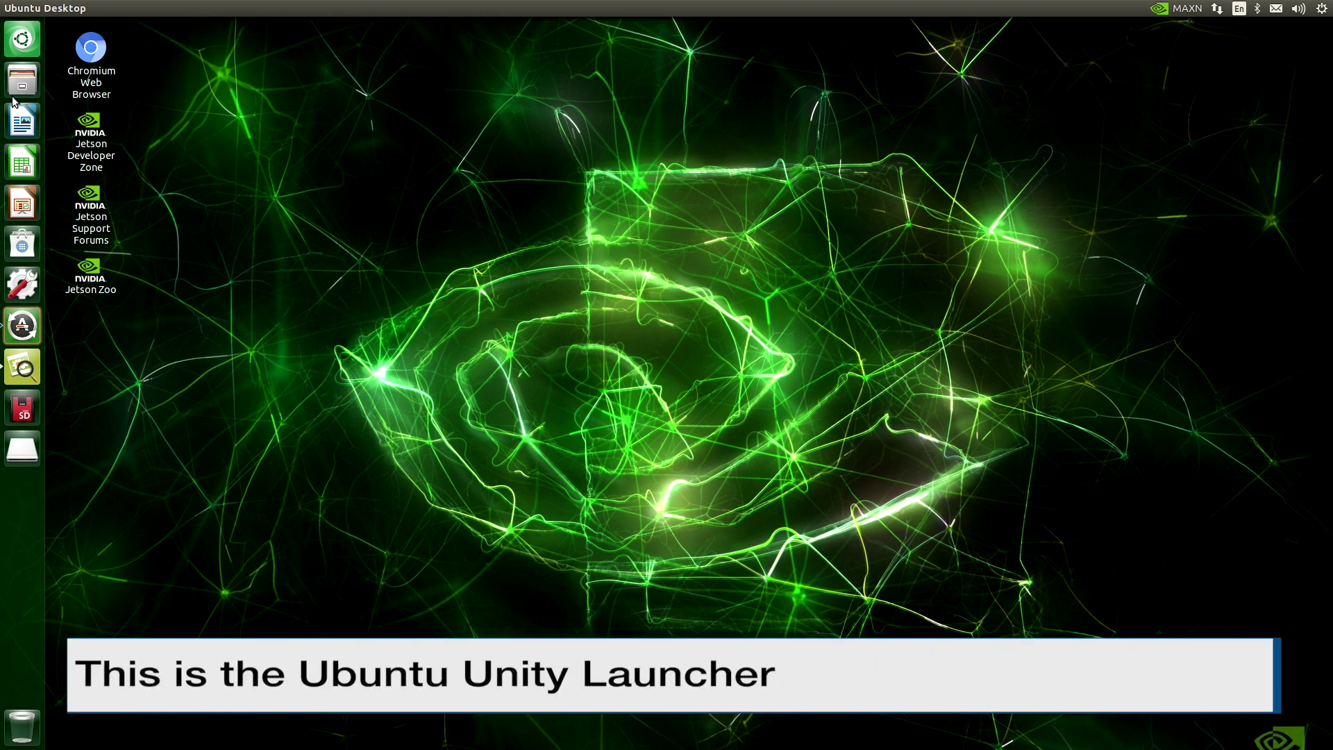
- Open the Dash and browse its applications, files, videos, music and photos lenses
left_click(24, 39)
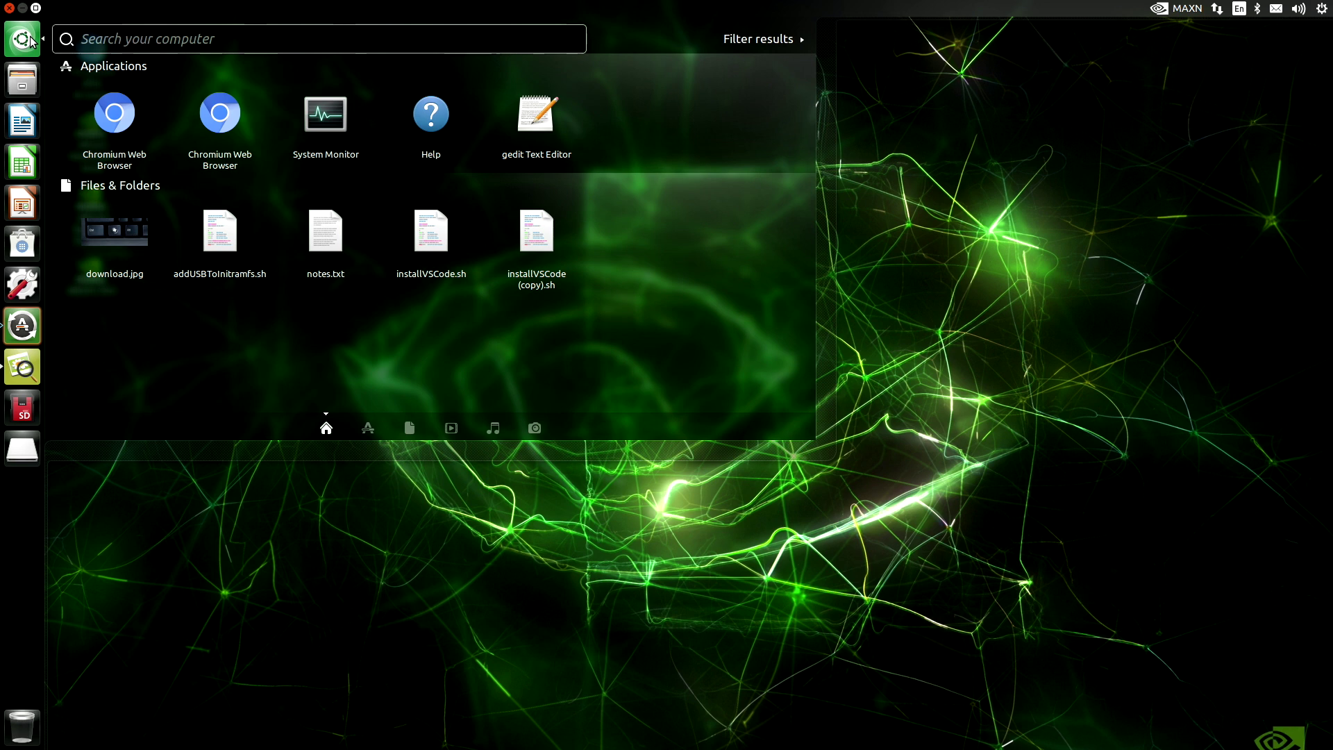
left_click(369, 429)
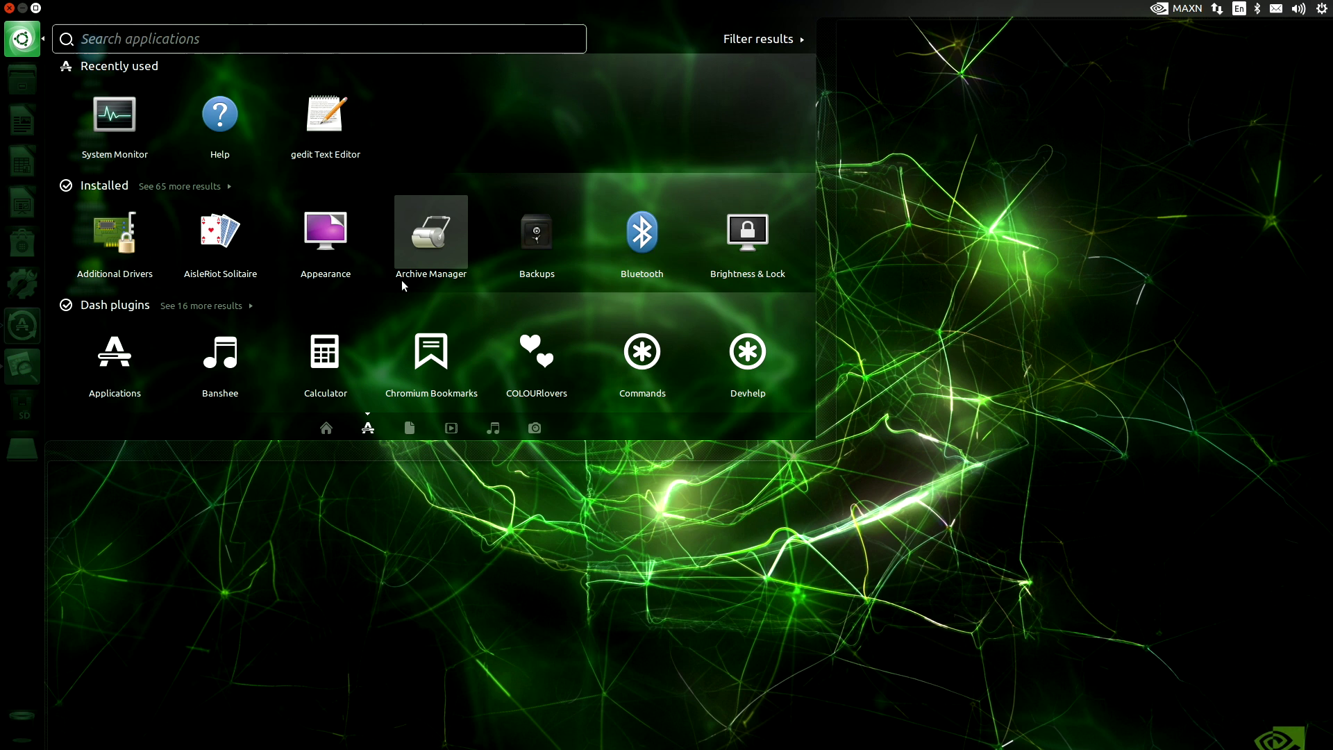
left_click(410, 429)
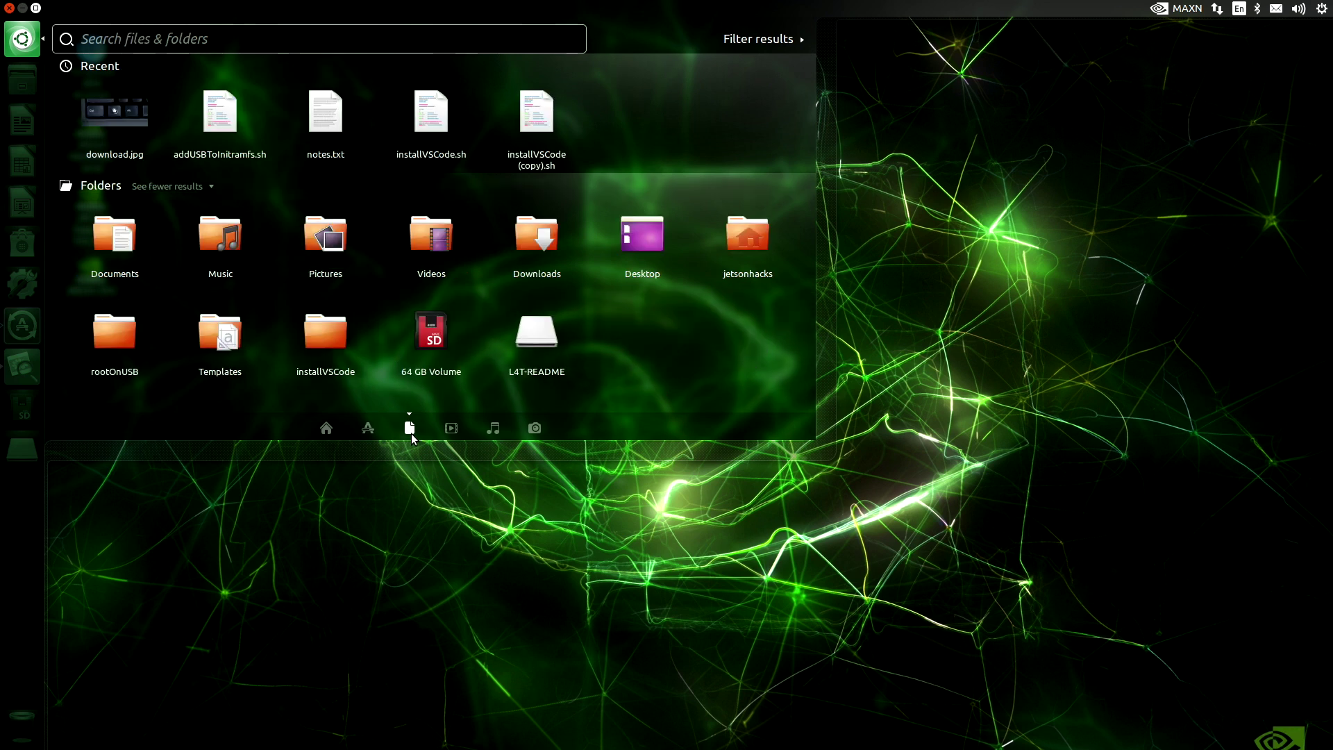
left_click(449, 430)
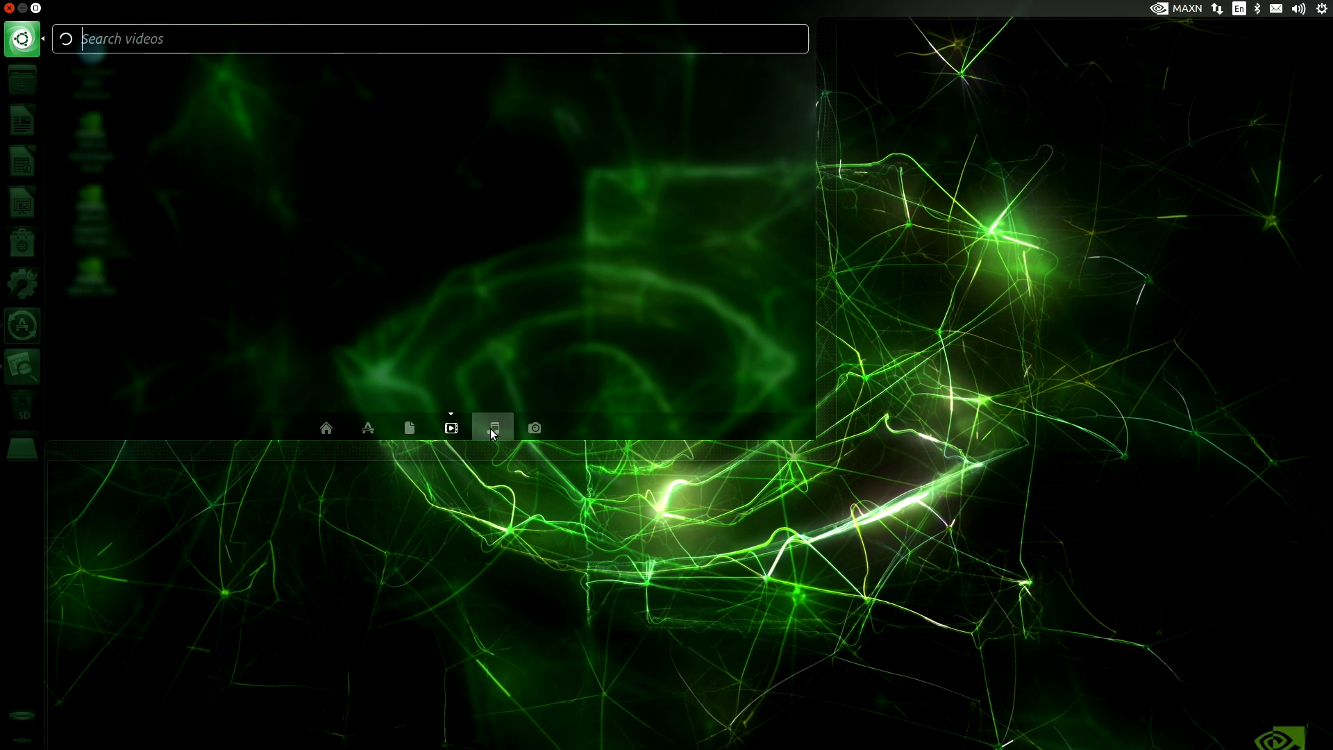
left_click(493, 430)
left_click(534, 431)
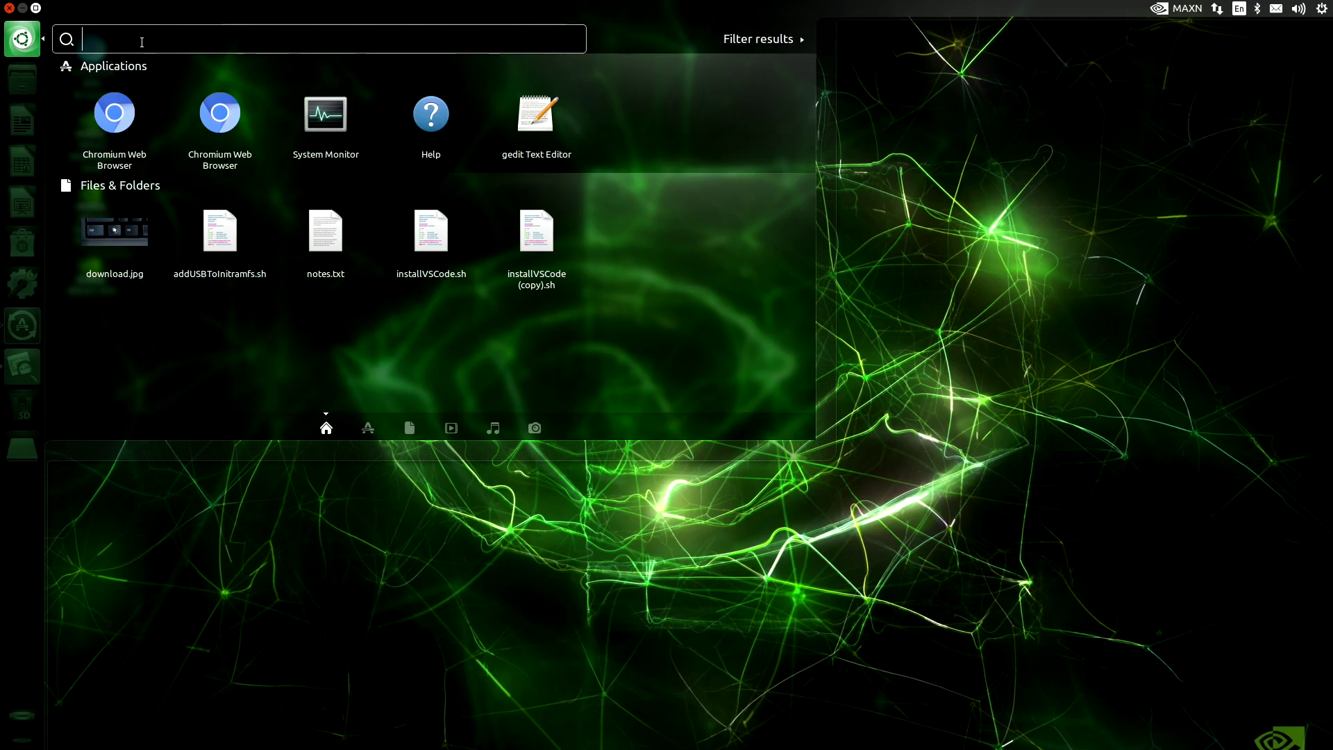
- Search the installed applications for "System" and launch System Monitor
key("super+a")
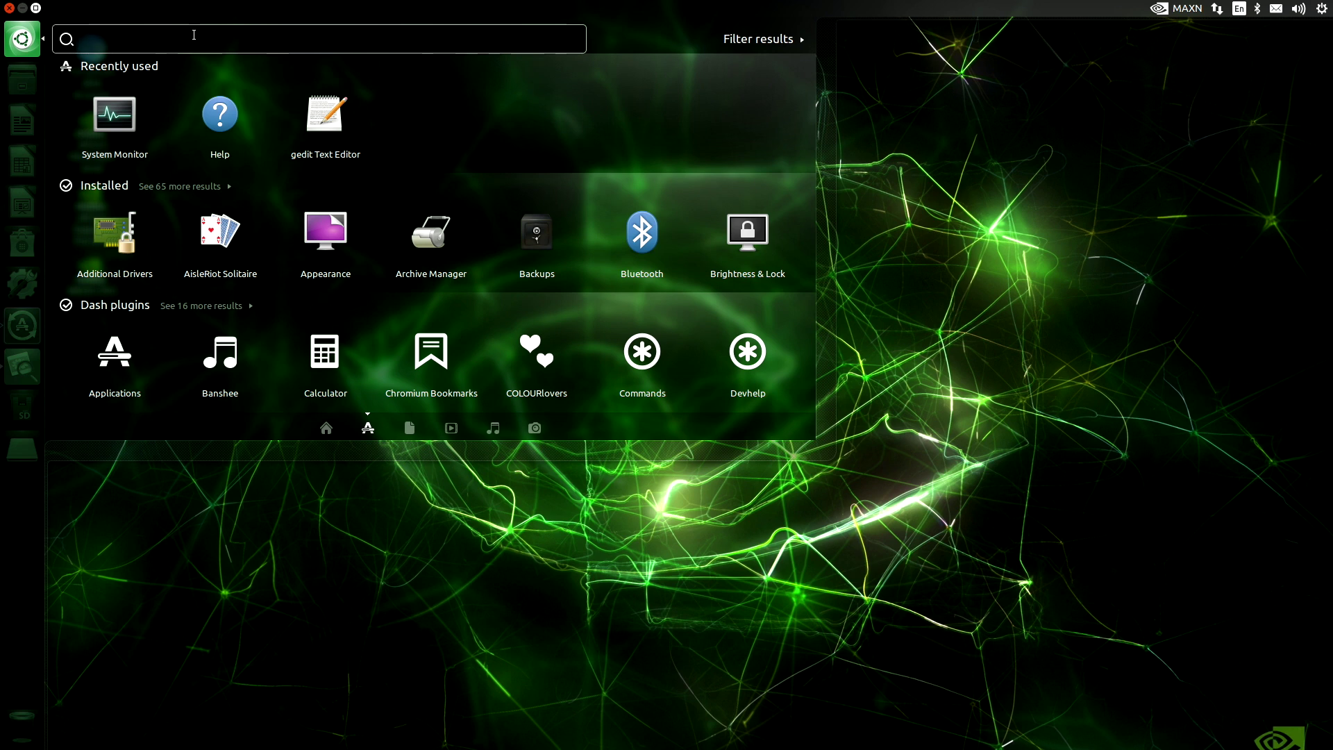
type("System")
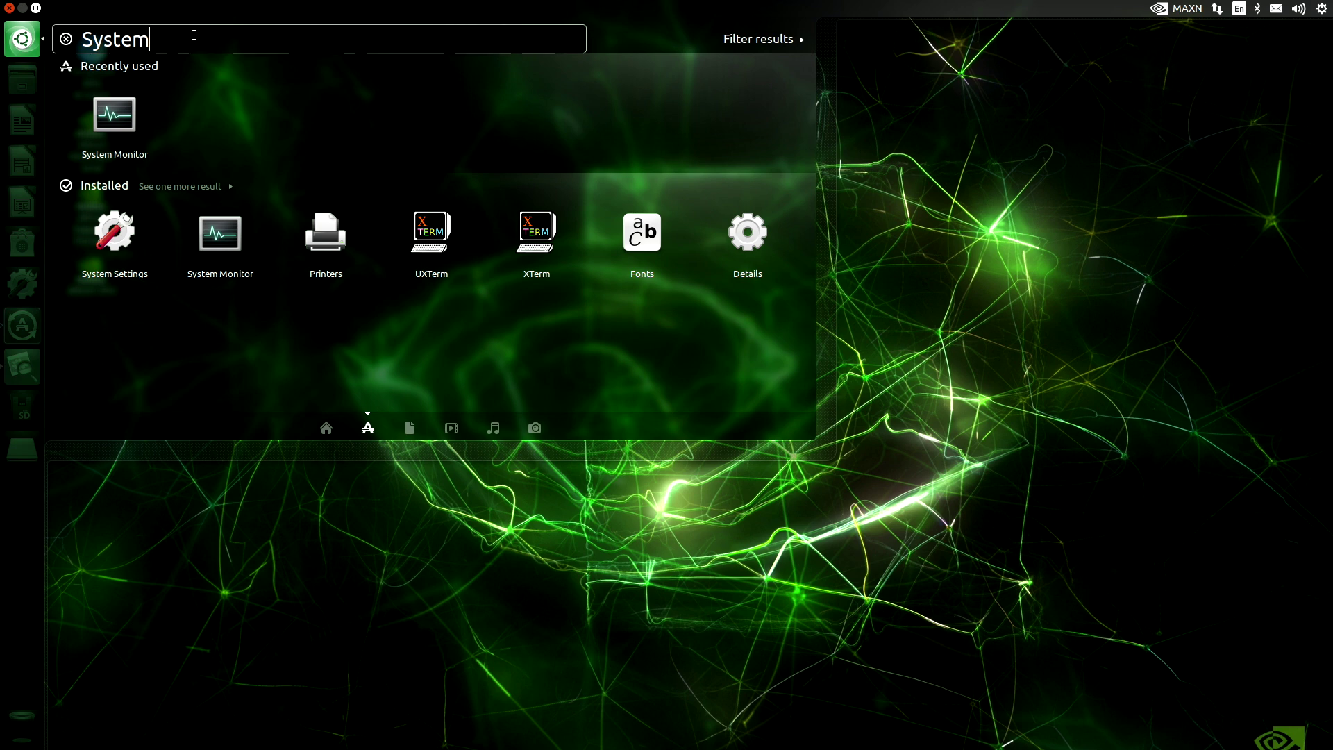
left_click(228, 249)
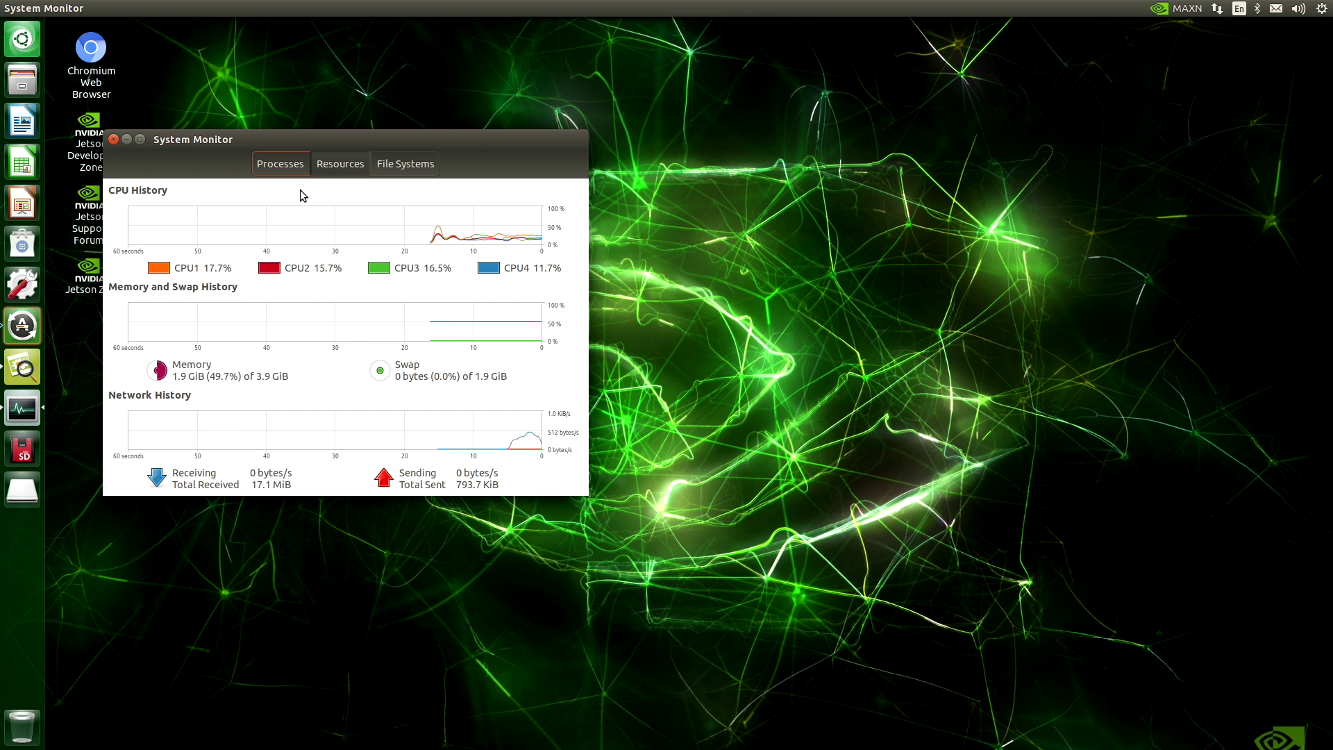
- Pin System Monitor directly below Files in the launcher, close its window and reopen it from the launcher
right_click(25, 414)
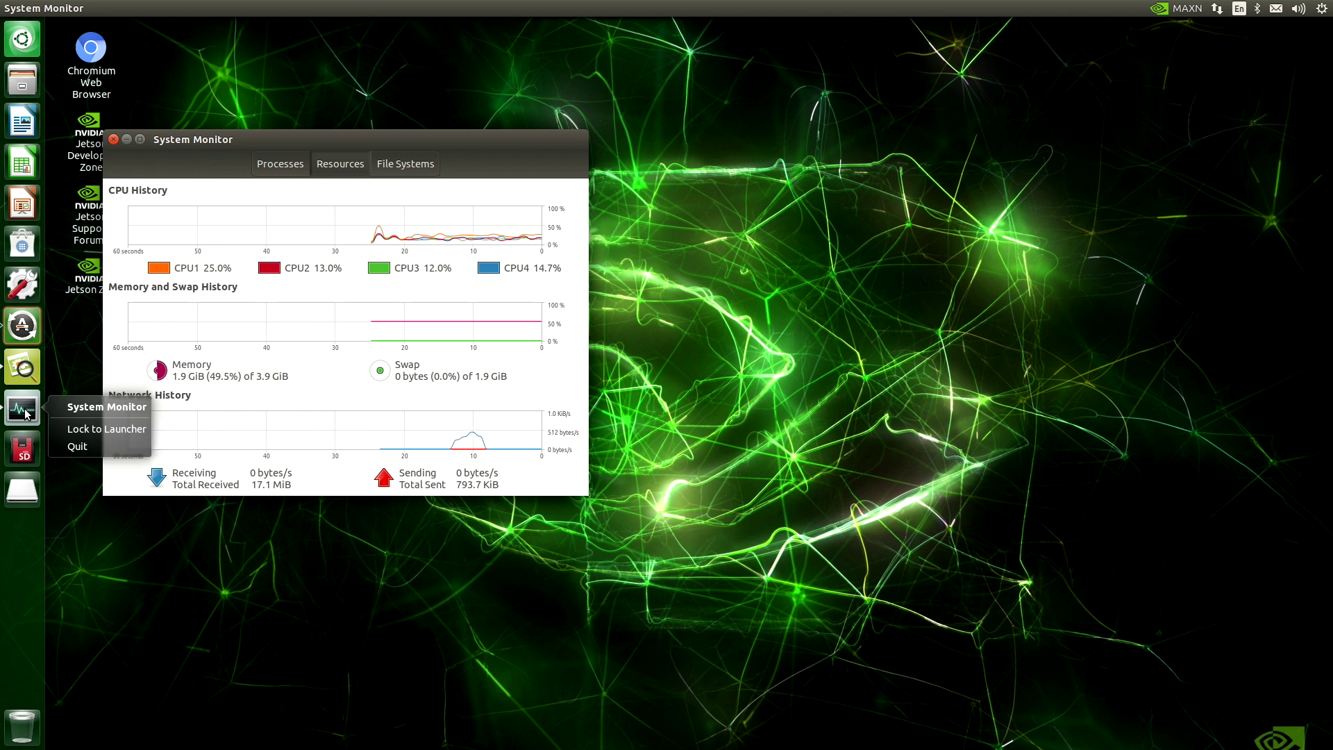
key("Escape")
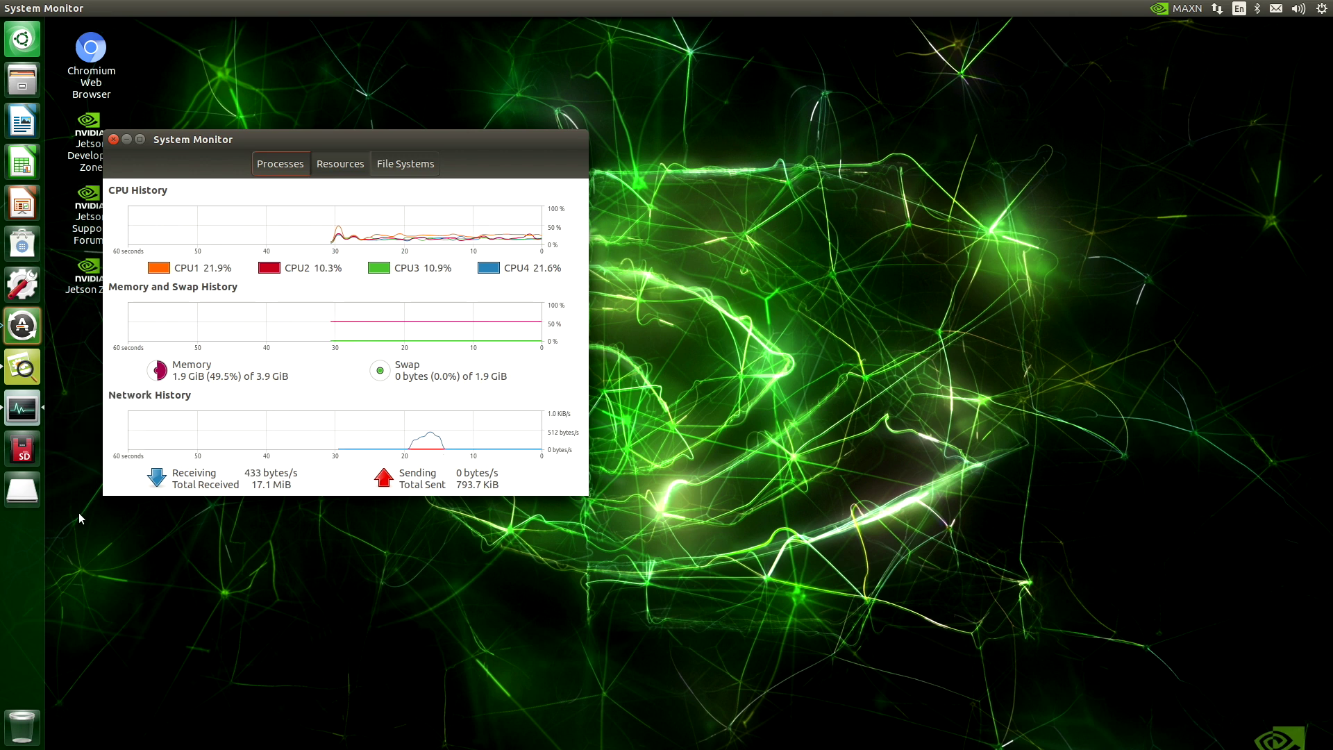
left_click_drag(24, 410, 21, 118)
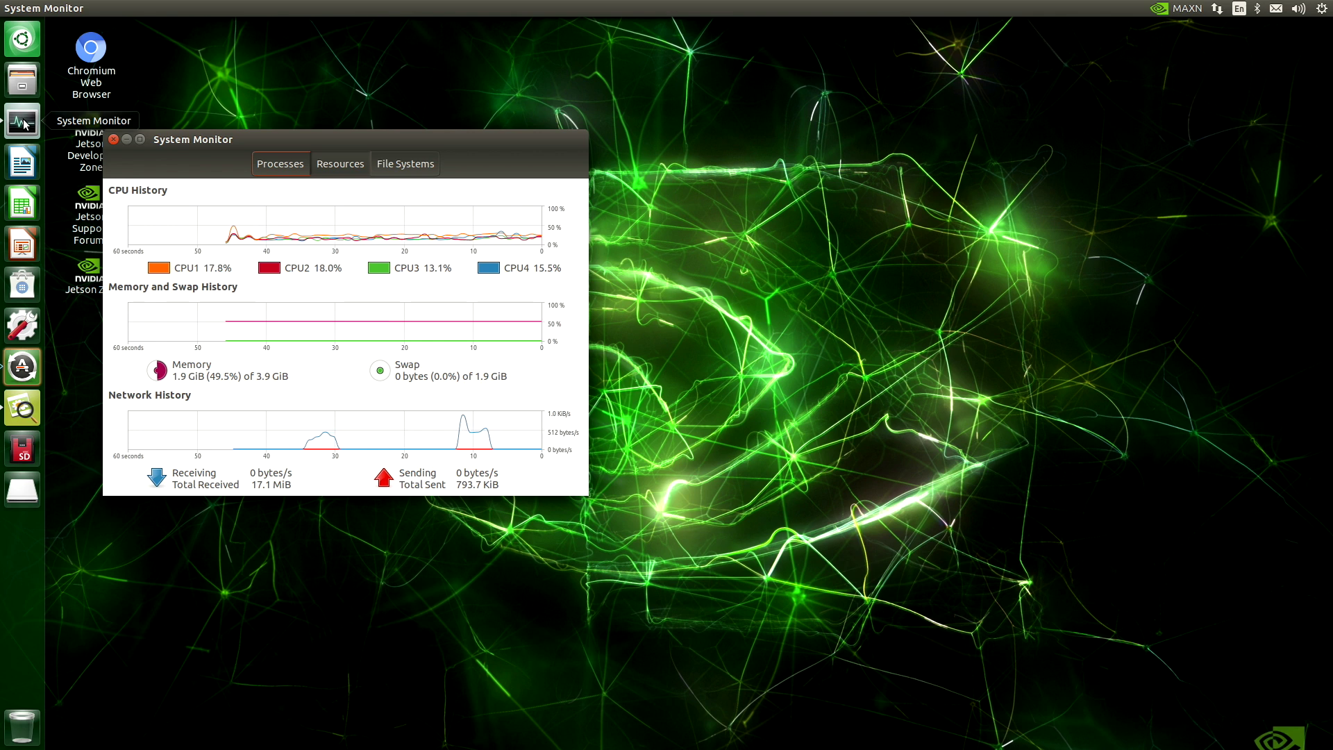
left_click(114, 141)
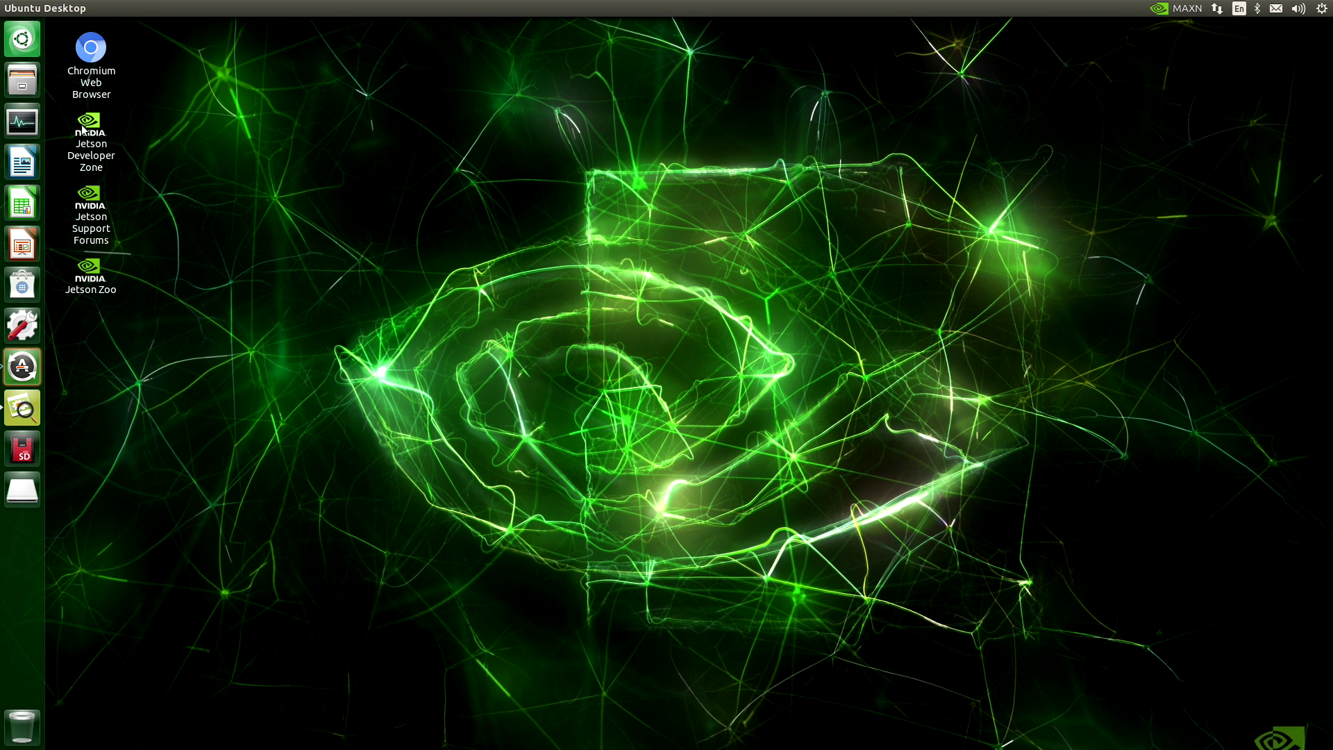
left_click(22, 125)
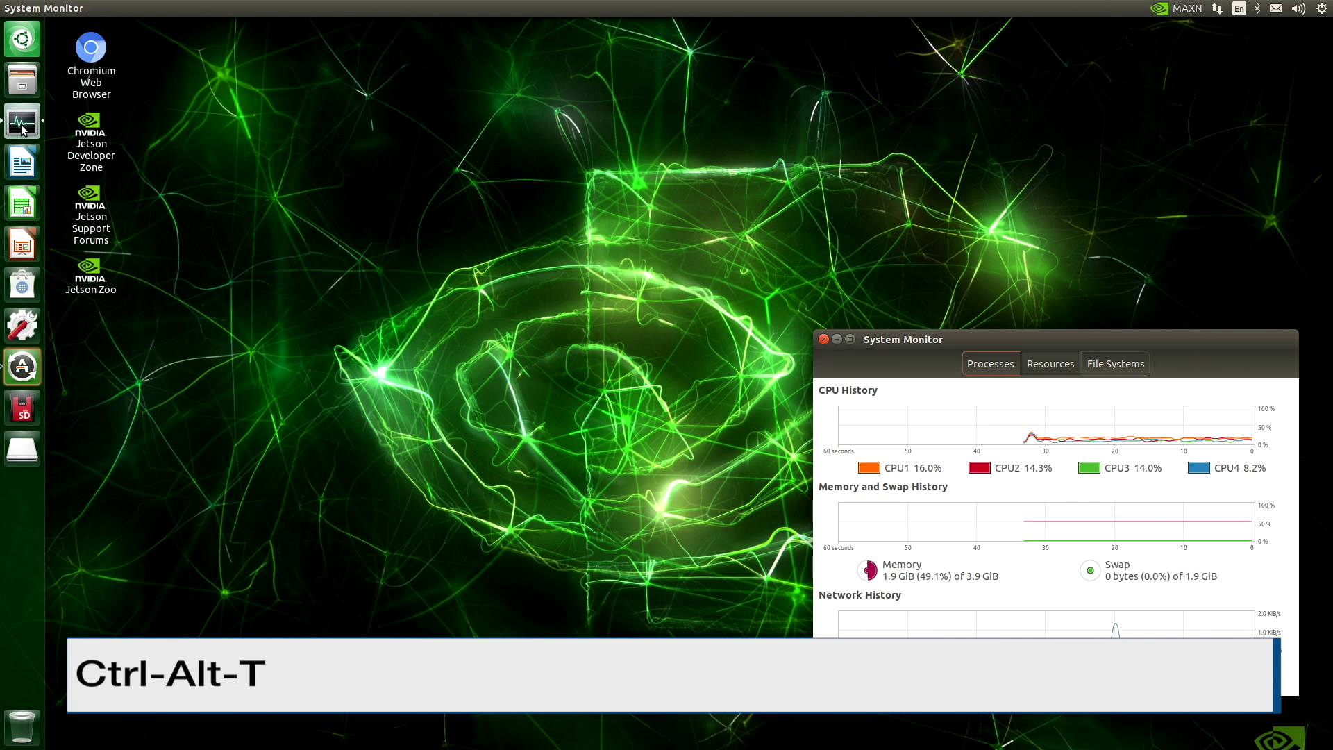
- Open a new terminal window and close it
key("ctrl+alt+t")
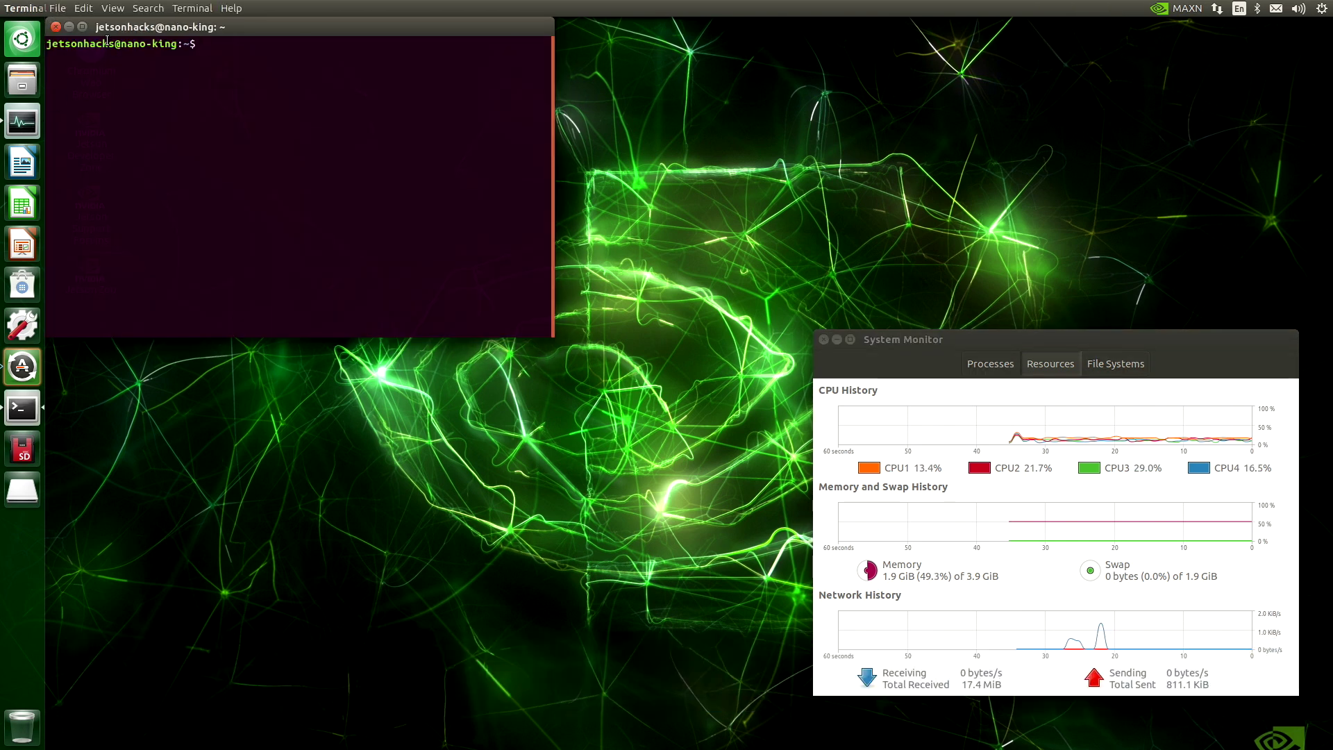
left_click(55, 27)
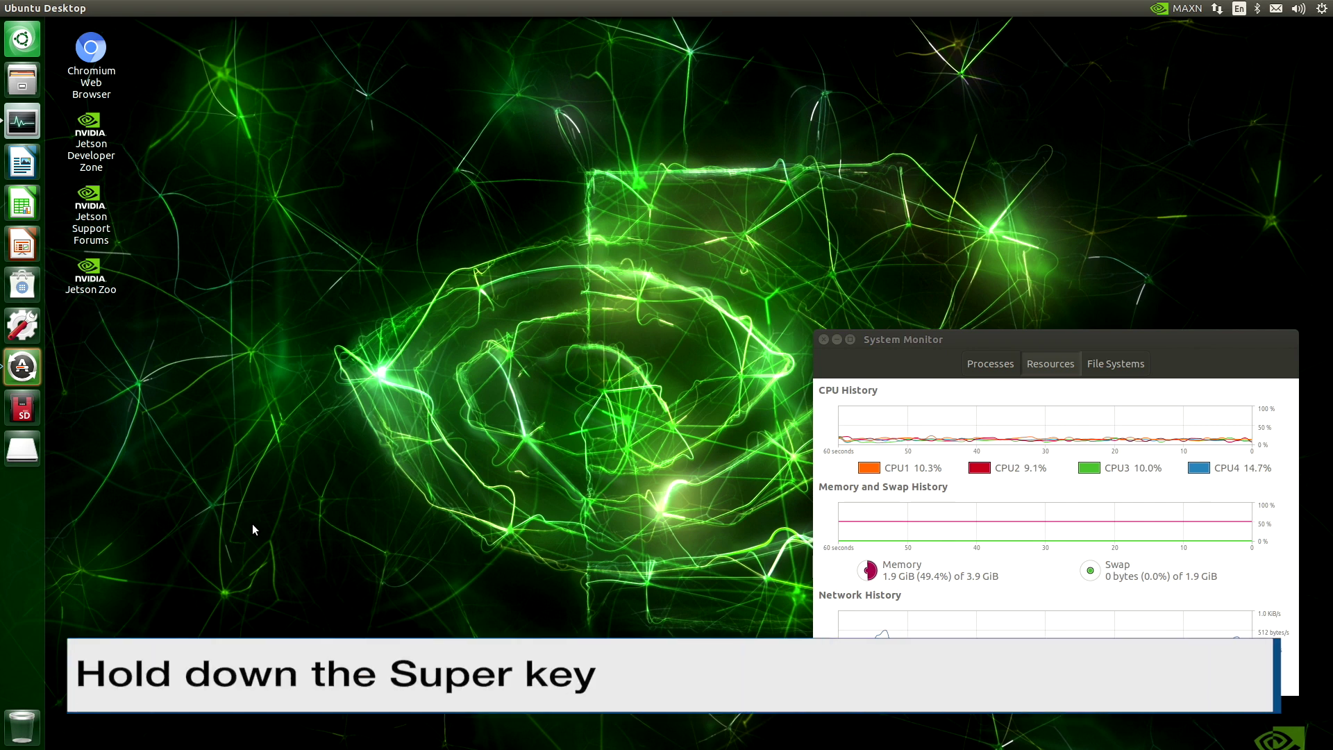
- Show the keyboard shortcuts overview, and search the installed applications for "Terminal" to launch it
key("super")
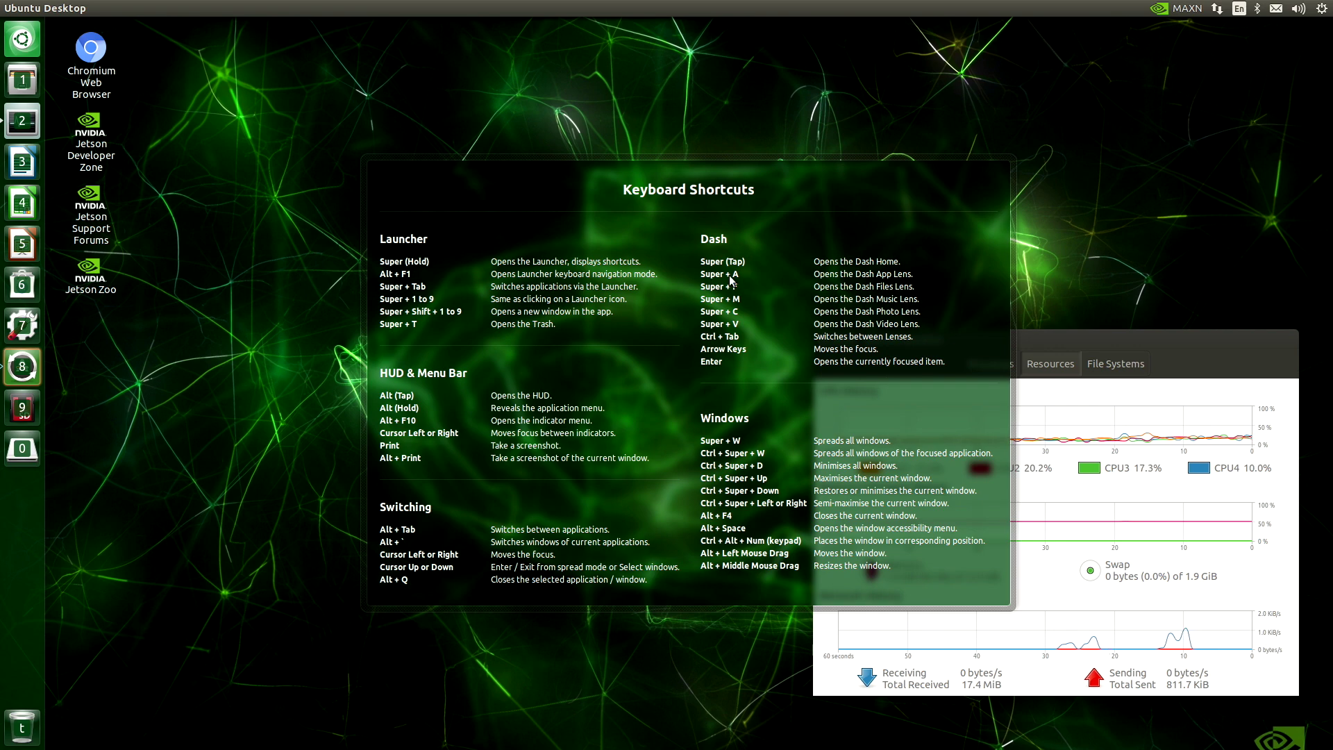
key("super+a")
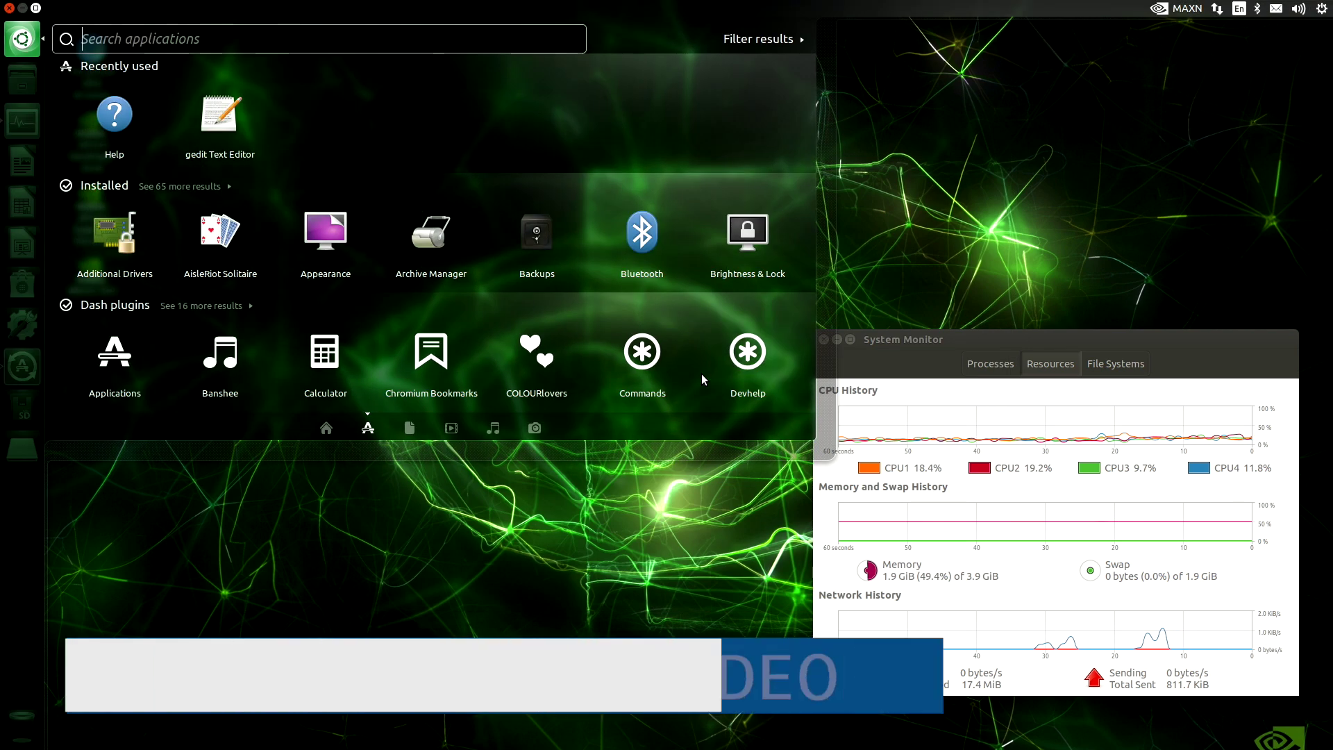
left_click(154, 40)
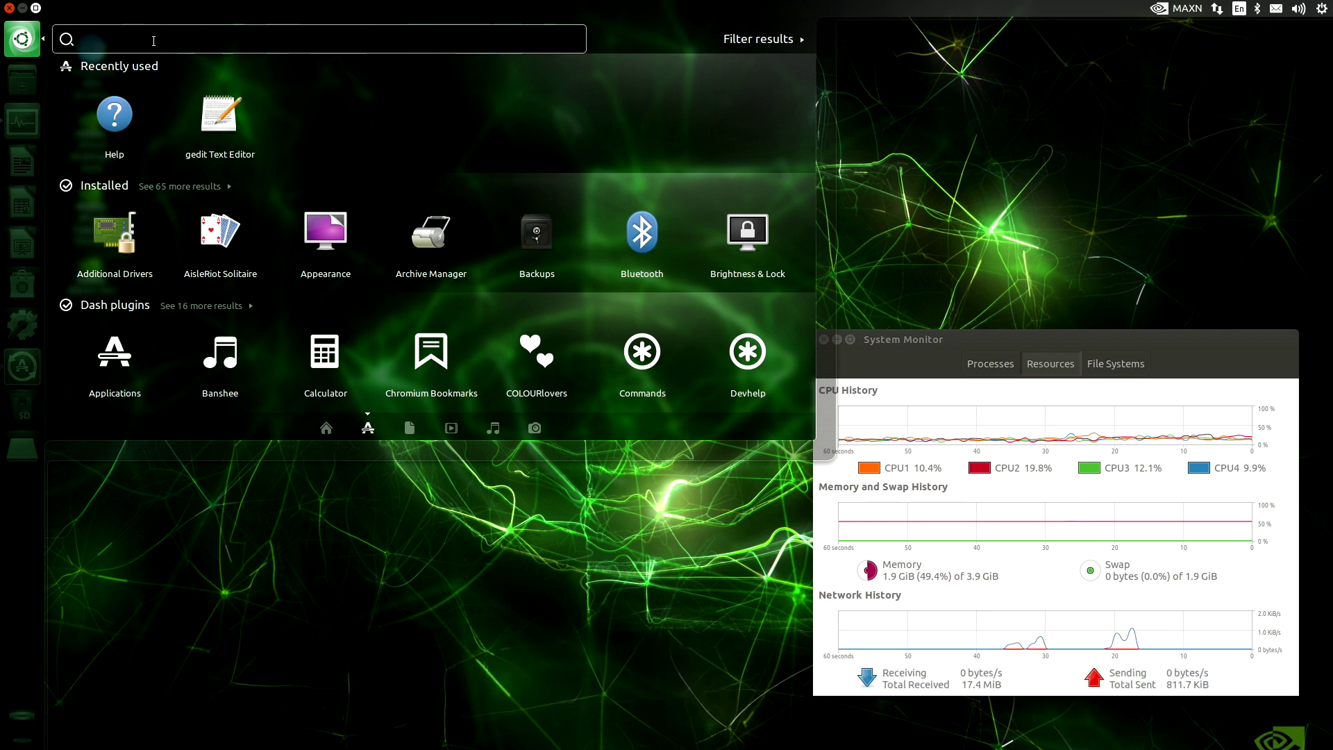
type("Terminal")
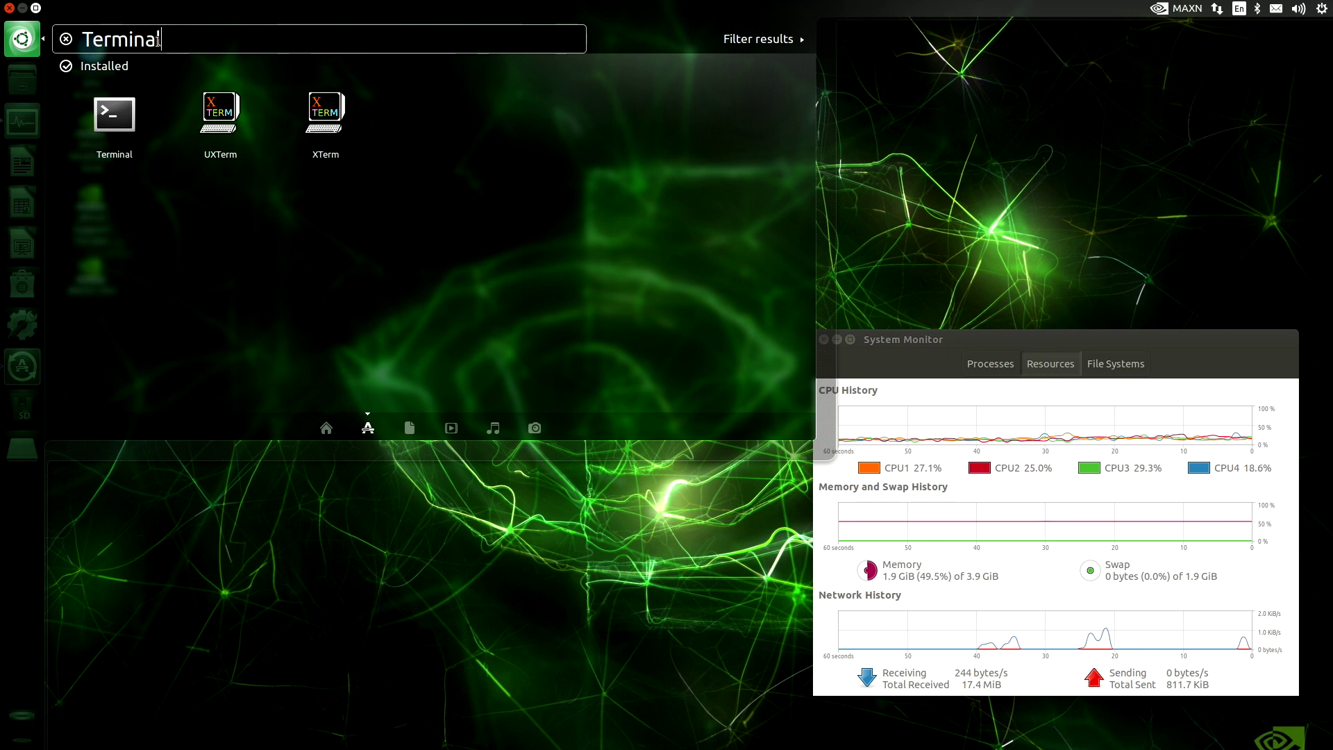
left_click(111, 108)
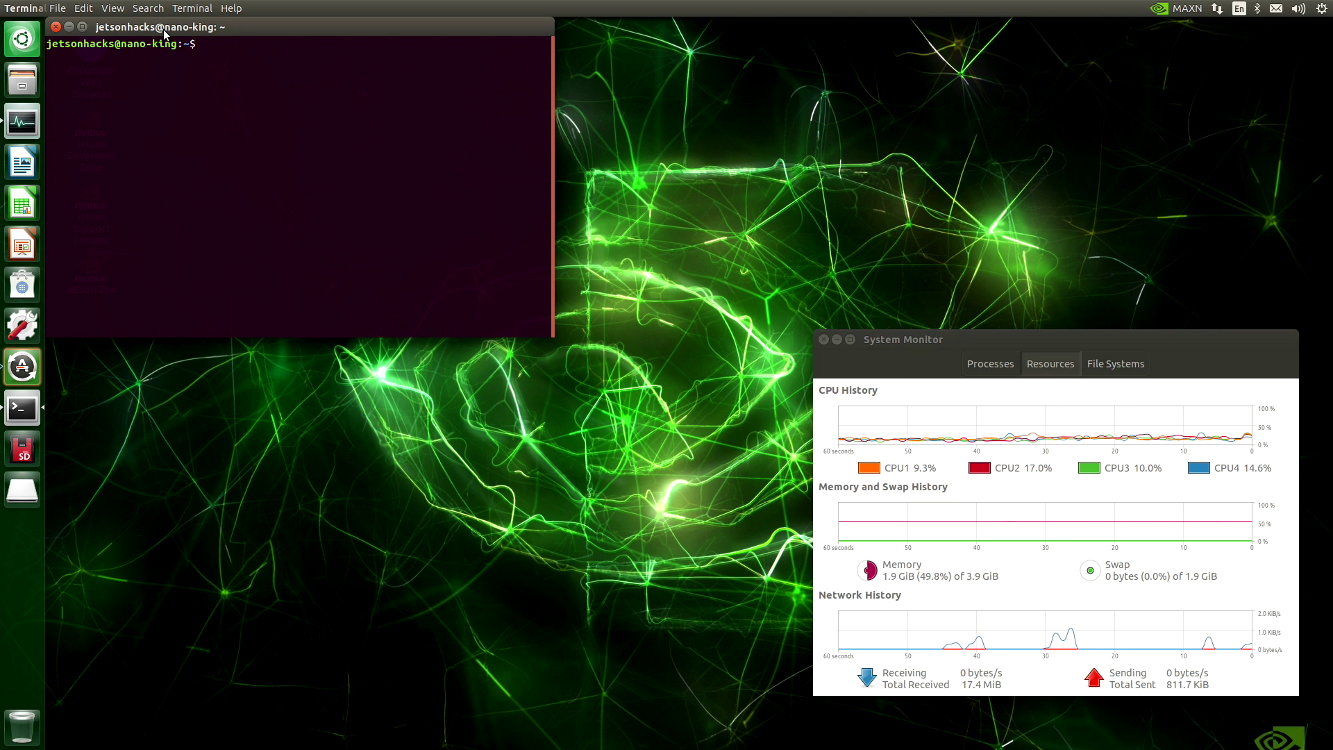
- Pin Terminal below System Monitor in the launcher and close its window, and open Chromium and pin it below Terminal
left_click_drag(19, 410, 23, 160)
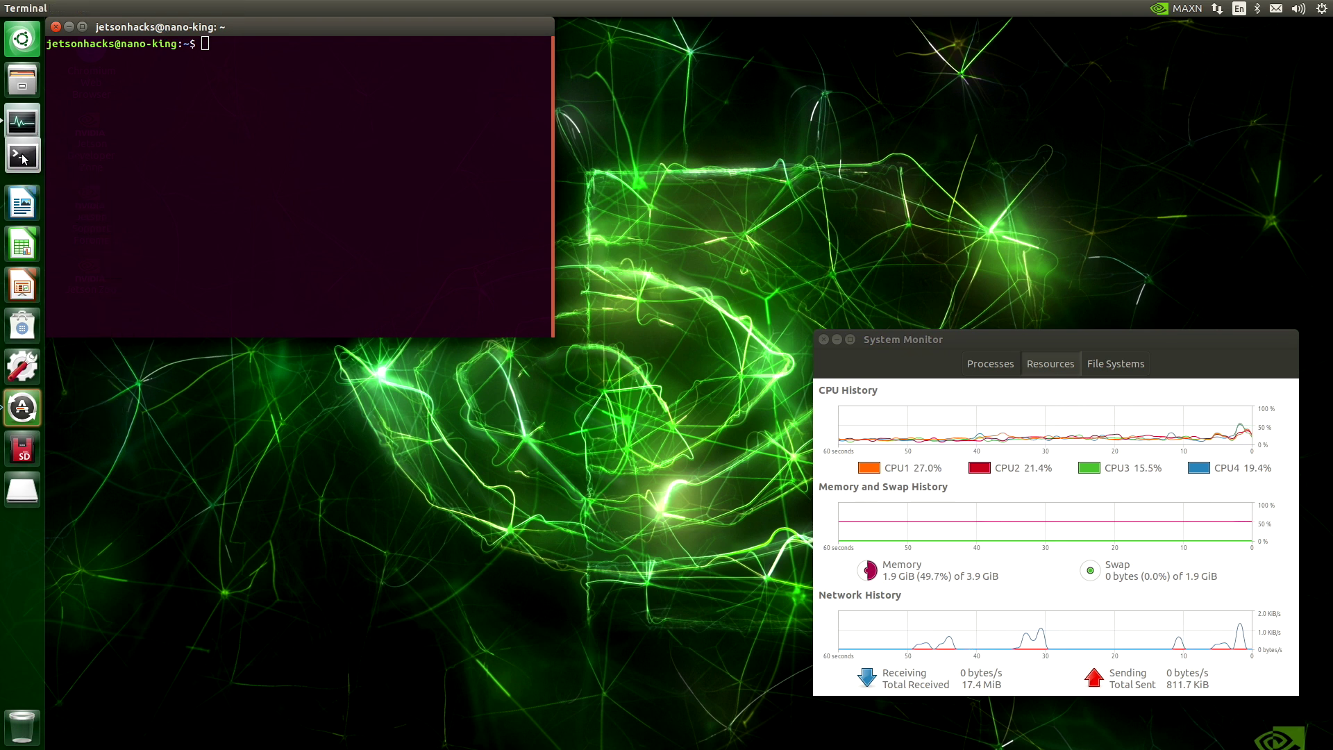
left_click(56, 26)
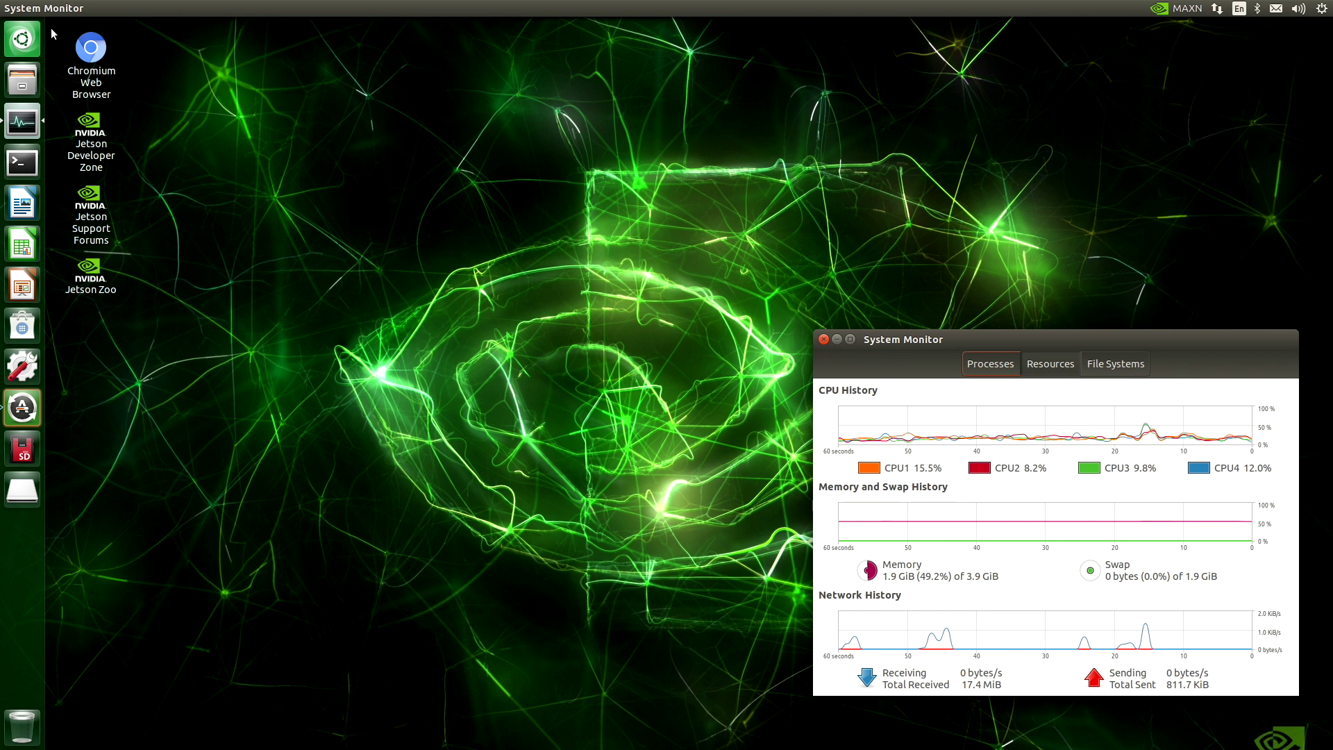
double_click(89, 56)
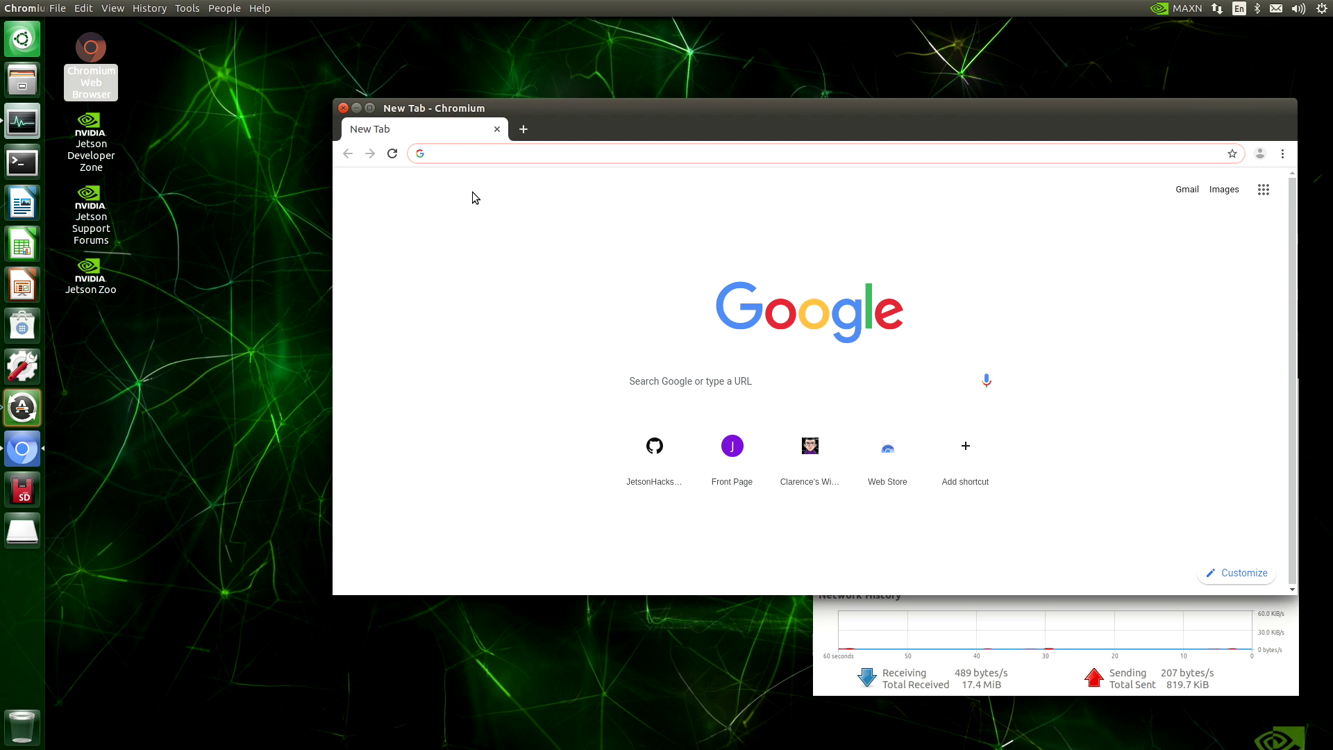
left_click_drag(23, 455, 24, 202)
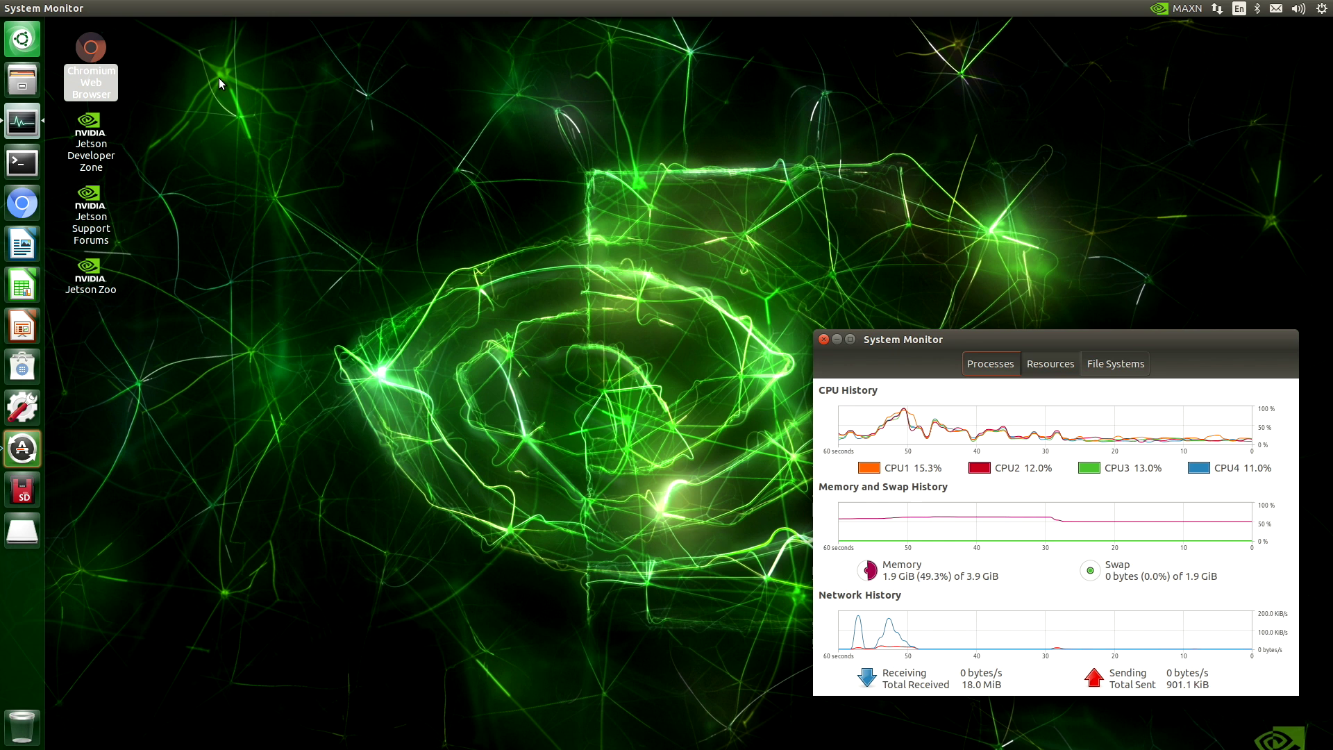
- Open a terminal from the empty desktop area and close it
right_click(255, 112)
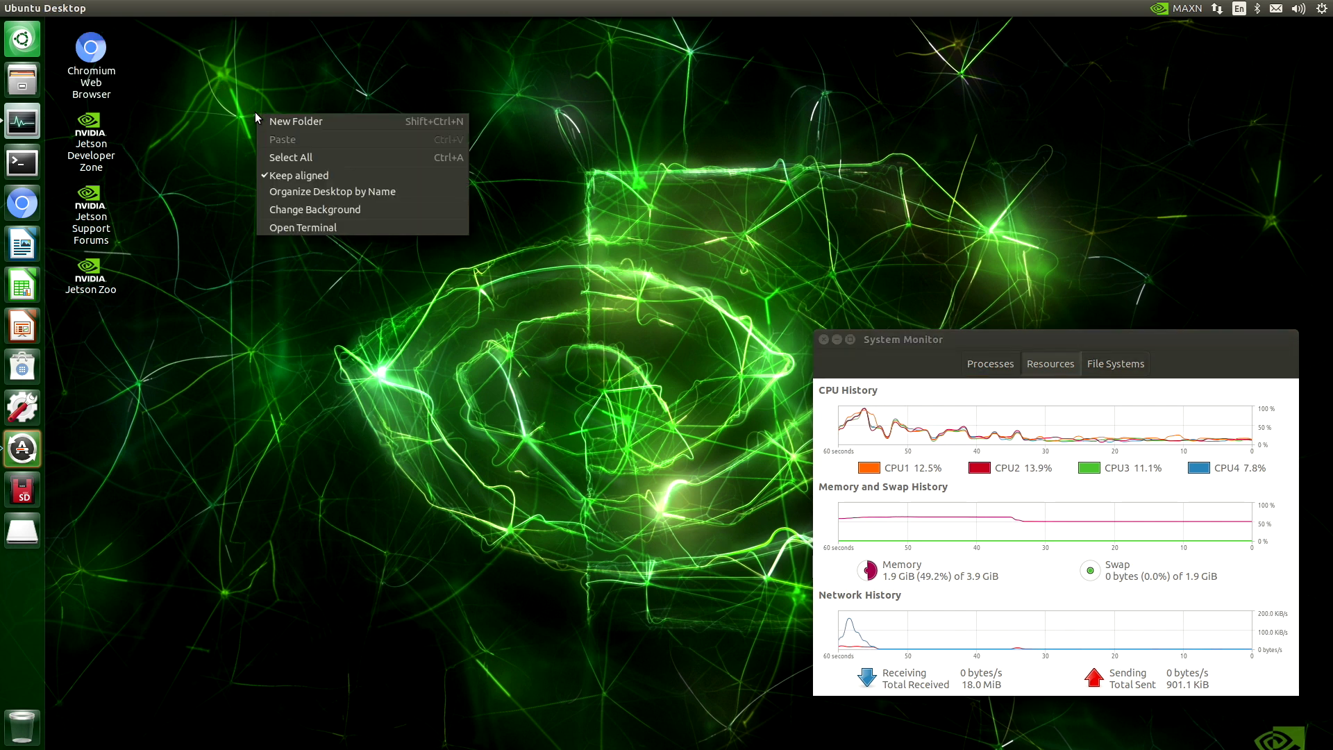
left_click(303, 229)
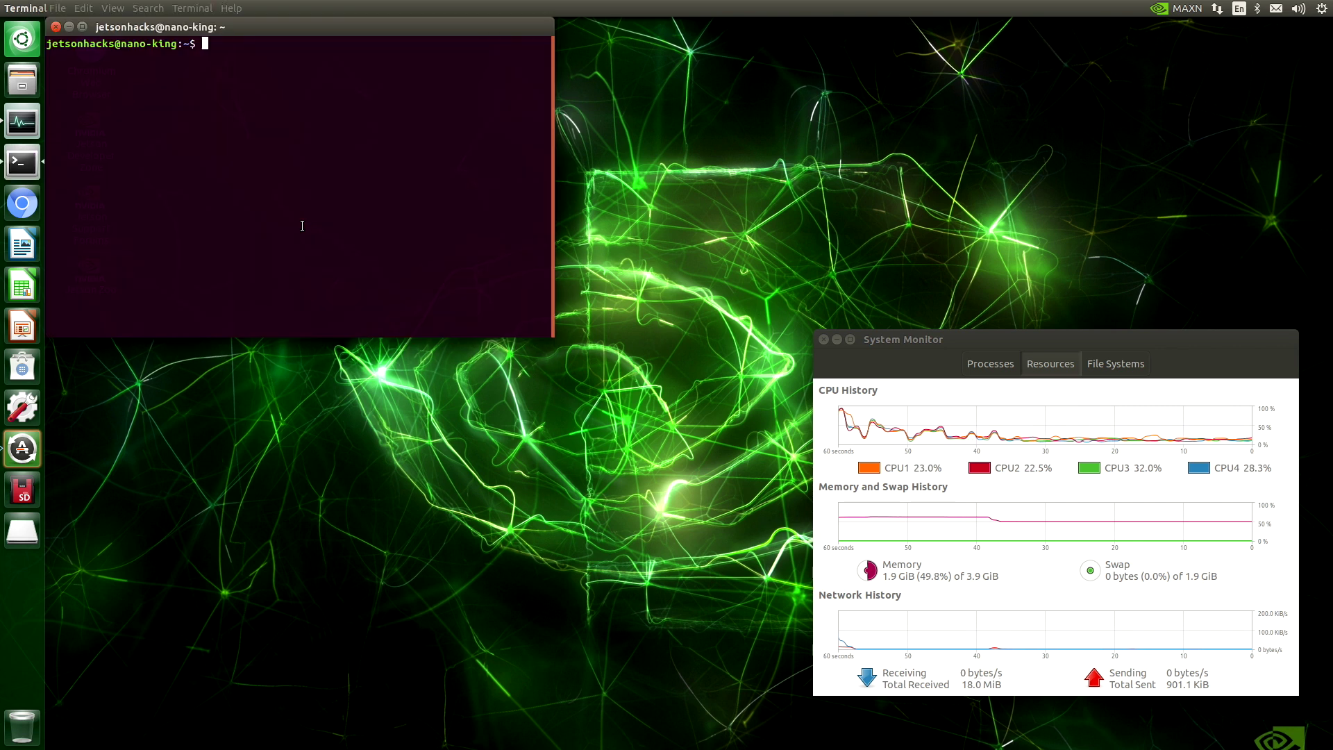
left_click(216, 144)
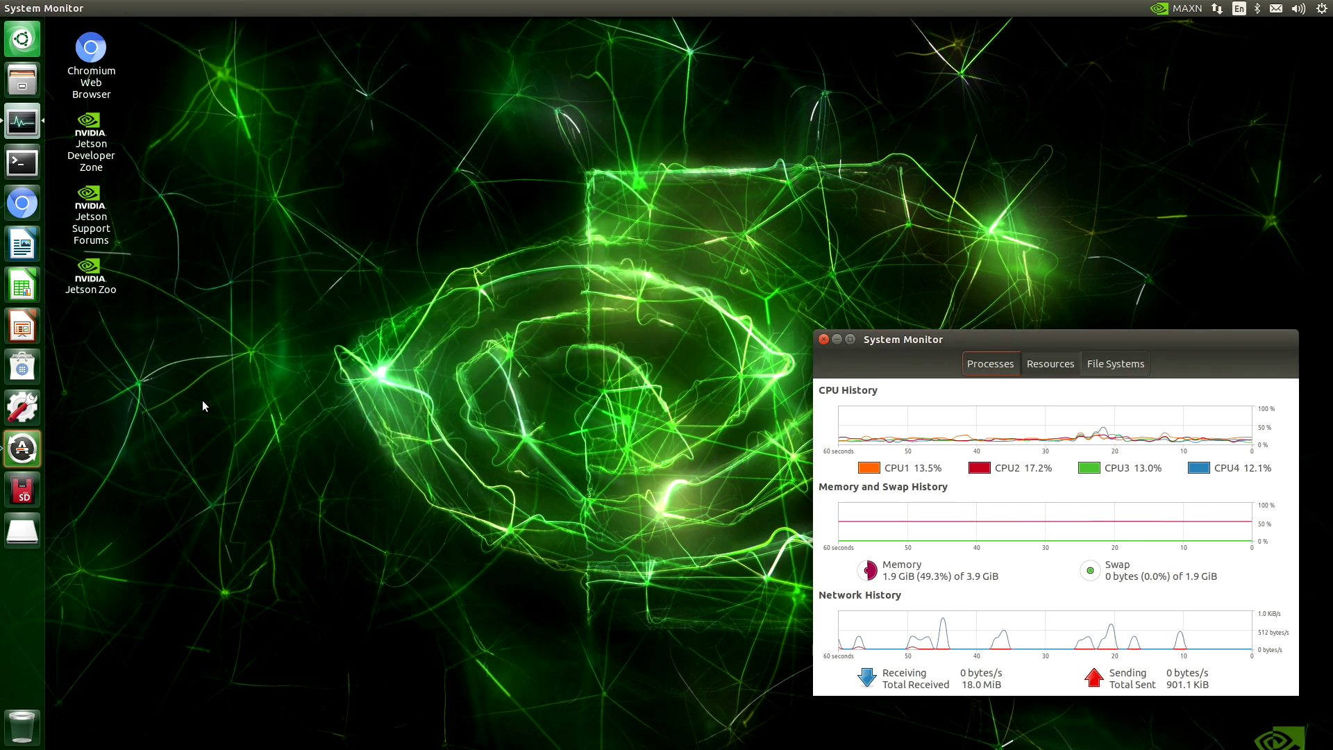
- Open the 64 GB Volume in the file manager, move its window towards the middle and enter the boot folder
left_click(22, 494)
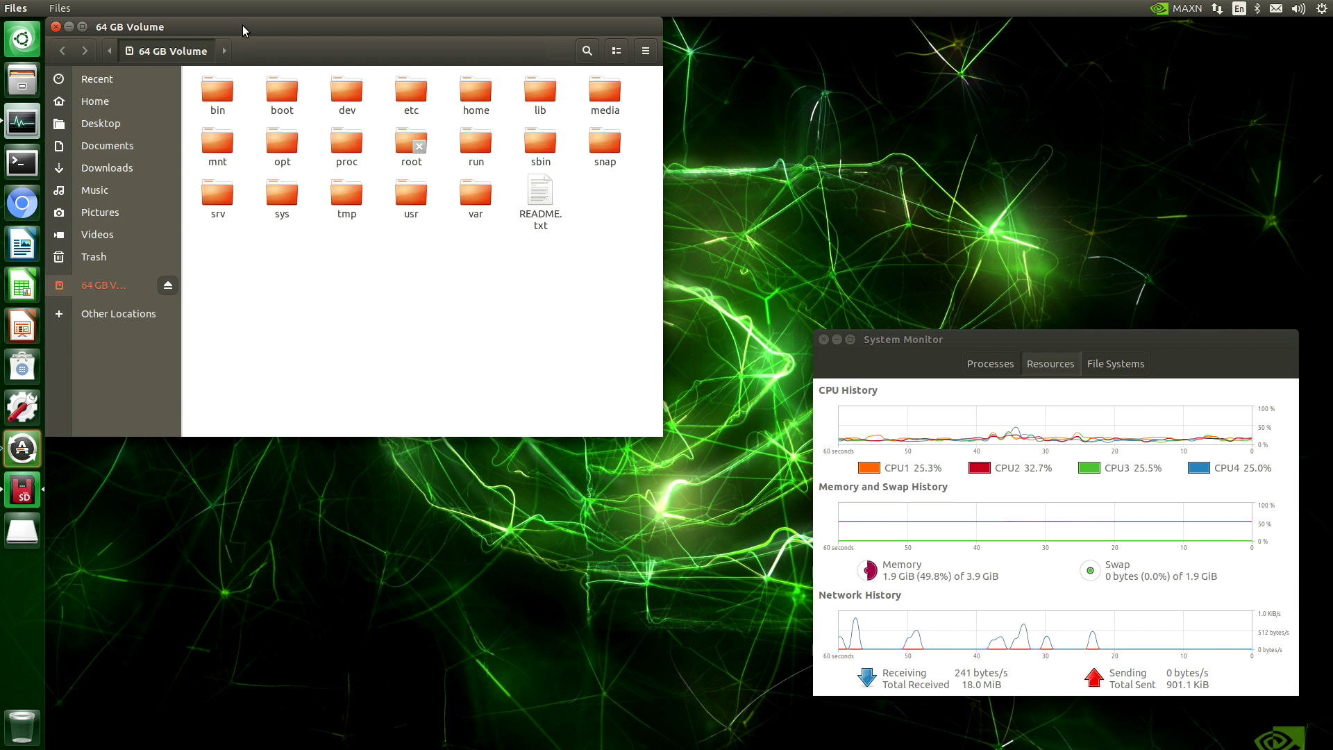
left_click_drag(243, 25, 619, 70)
double_click(658, 133)
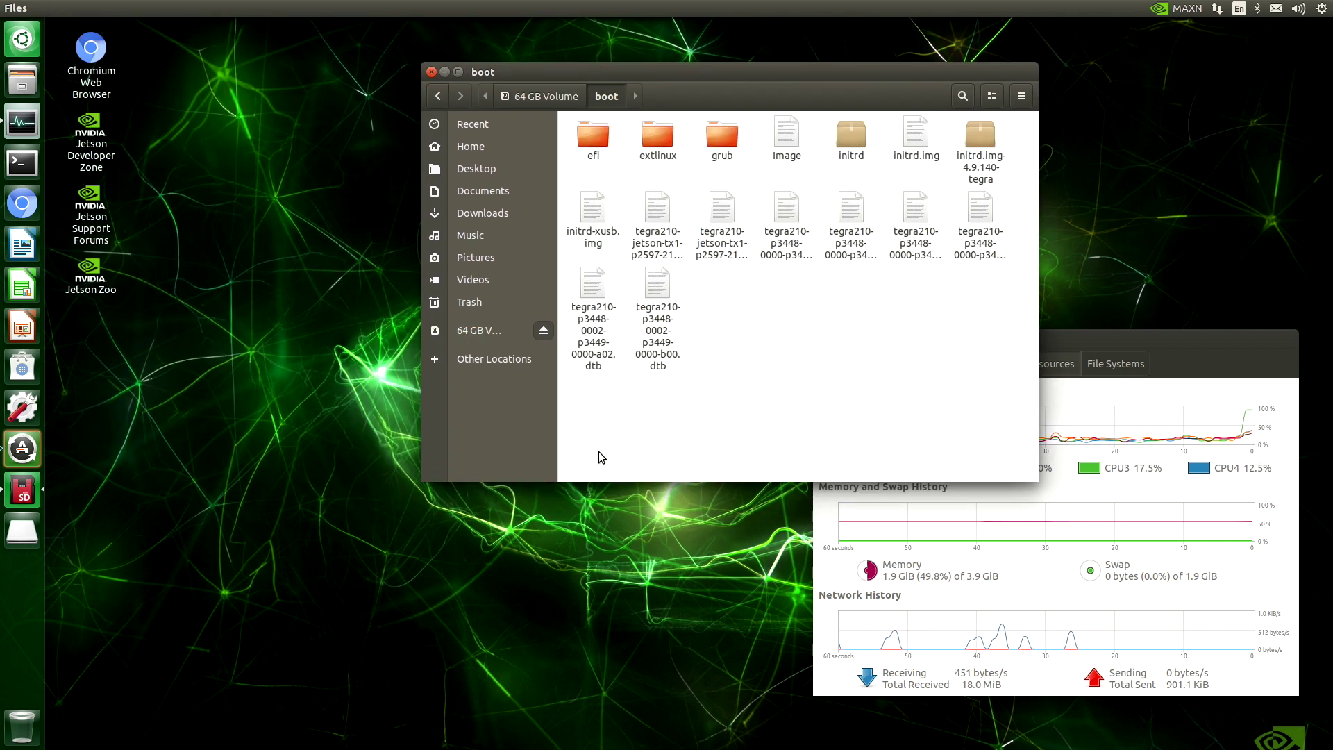
- Open a terminal in the boot folder and arrange it side by side with the file manager window
right_click(796, 335)
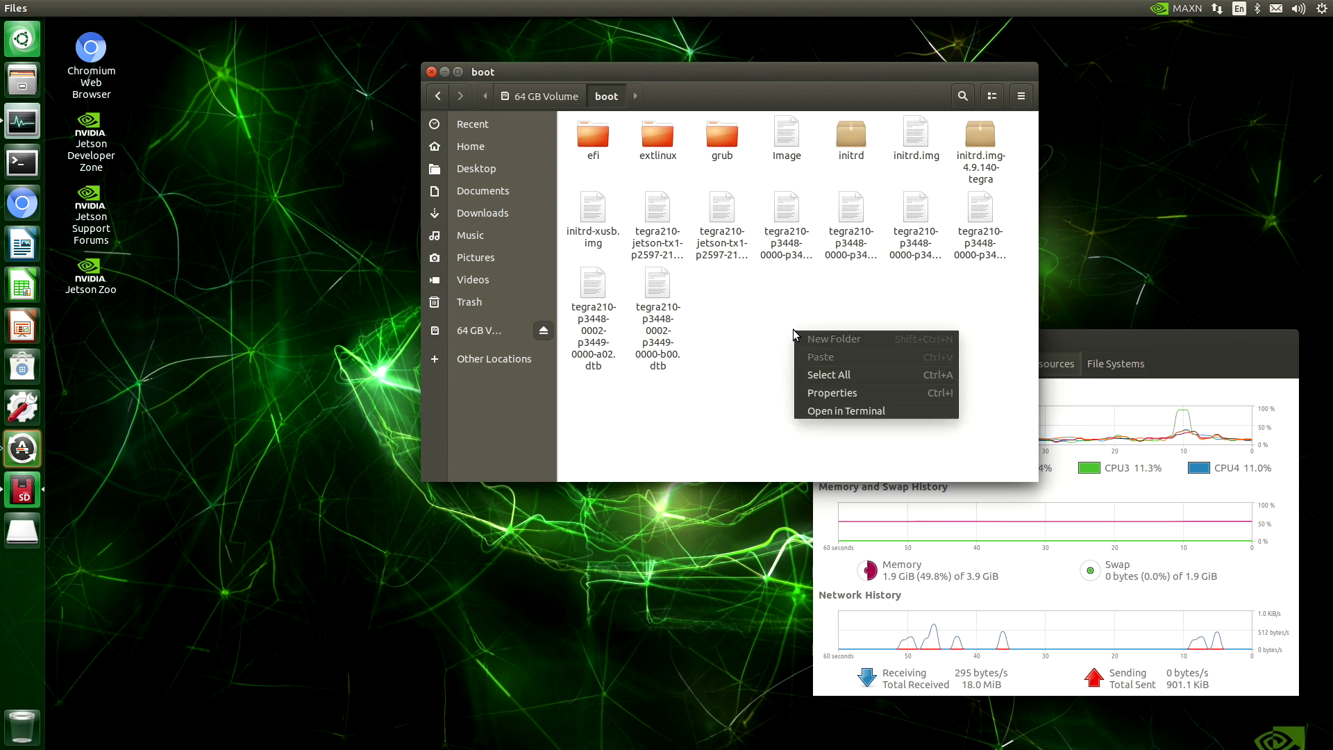
left_click(822, 411)
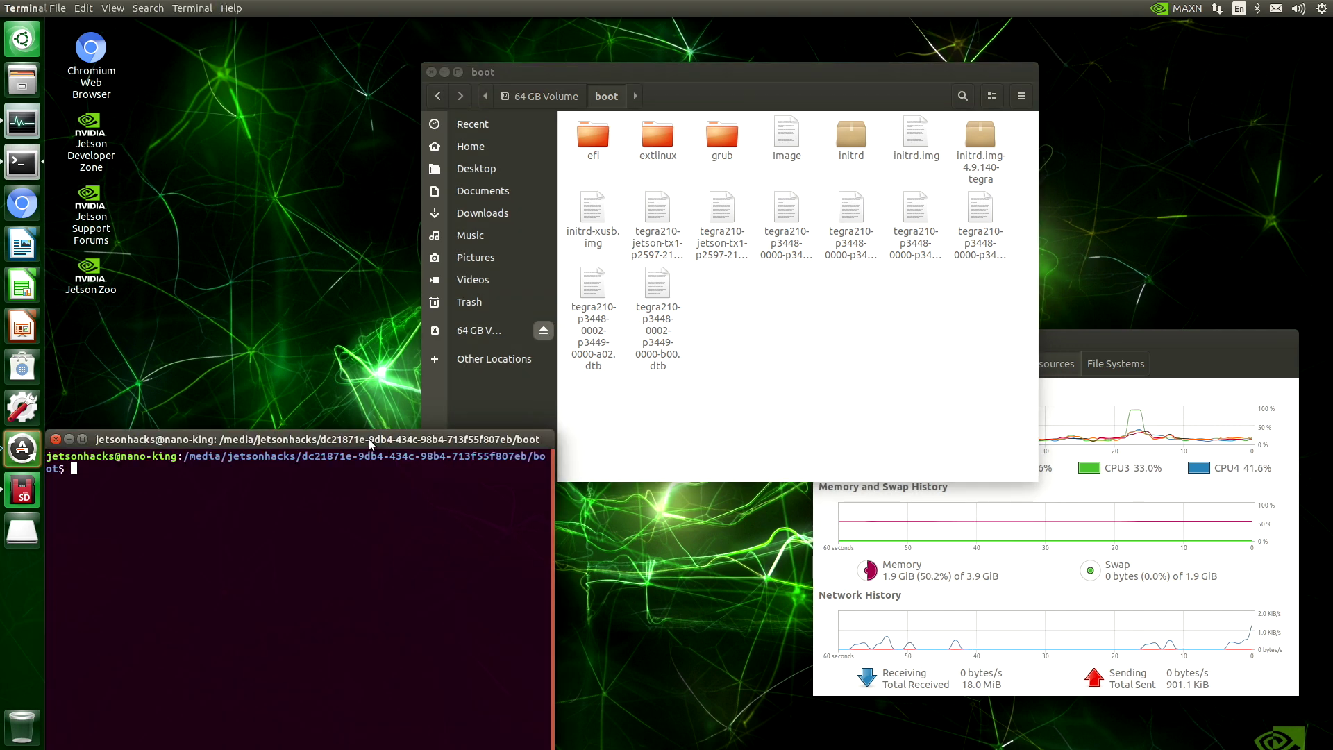
left_click_drag(371, 444, 464, 207)
left_click_drag(737, 70, 861, 60)
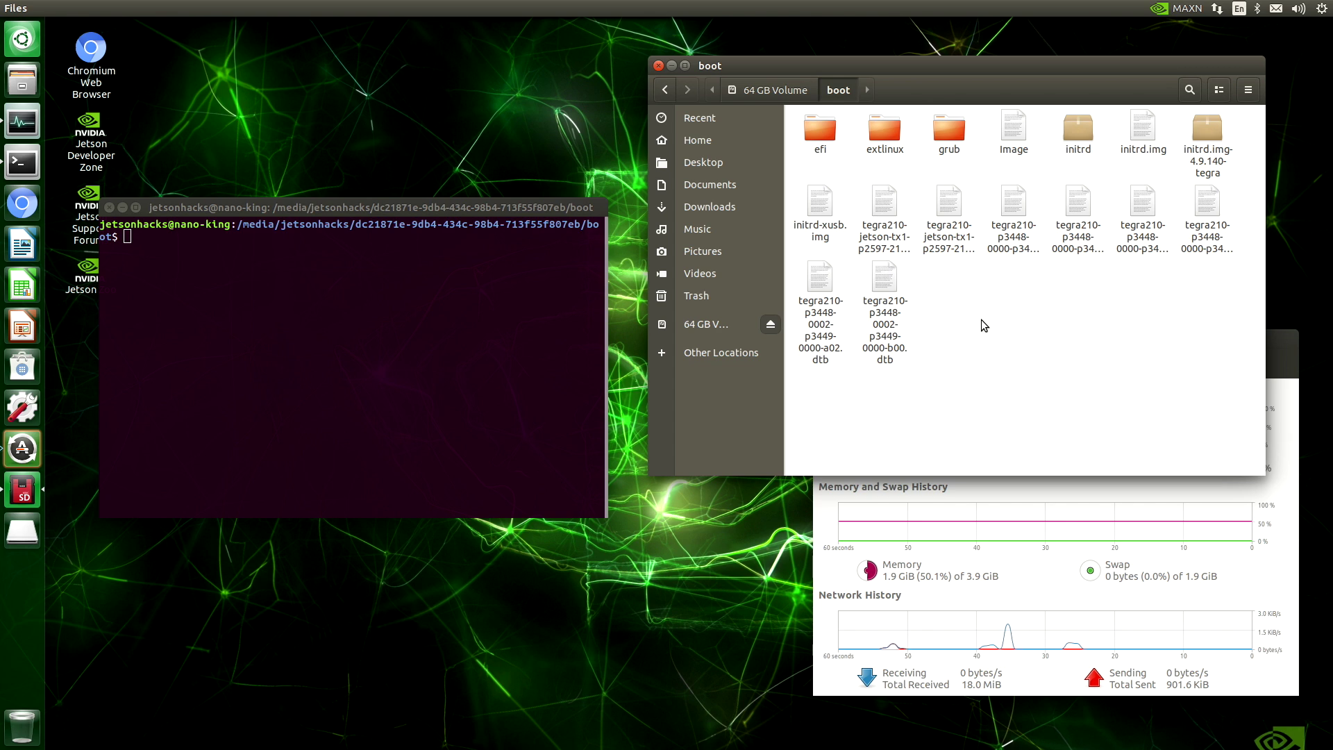
- List the boot folder's contents in the terminal with ls
key("alt+Tab")
type("ls")
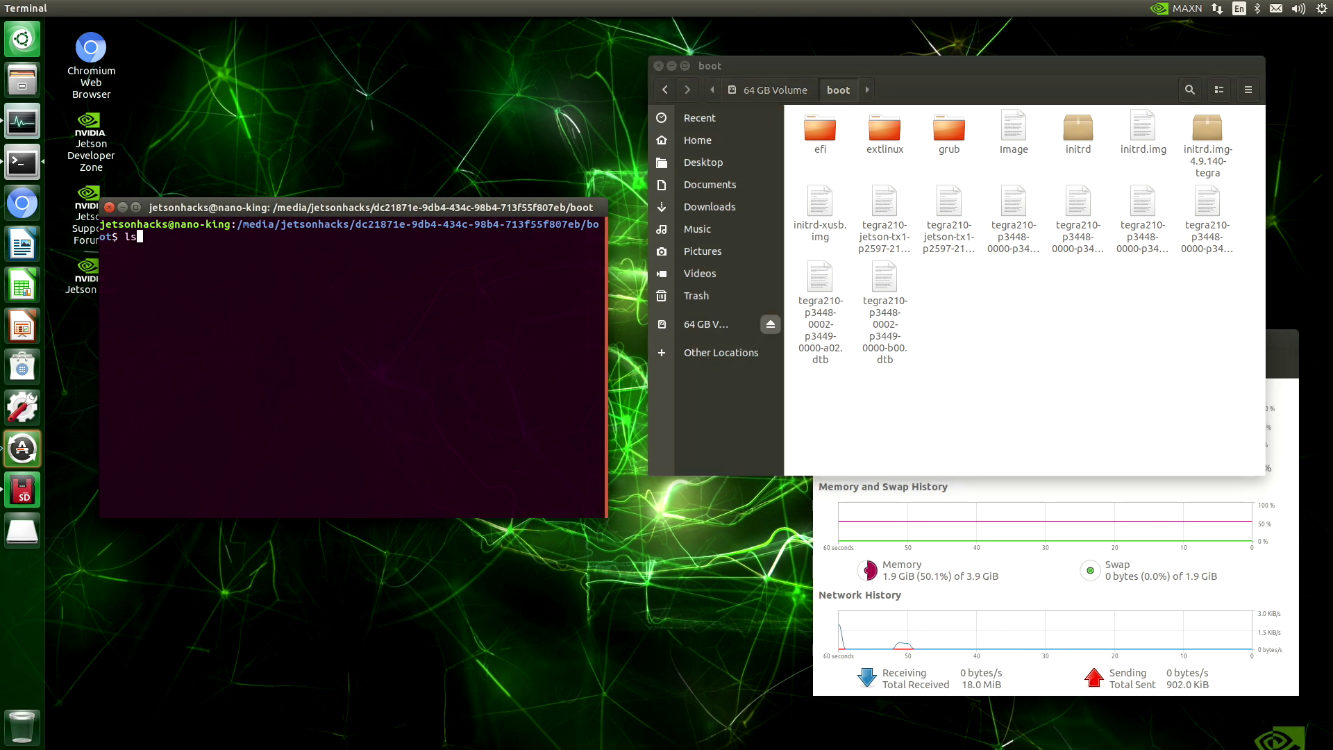
key("Return")
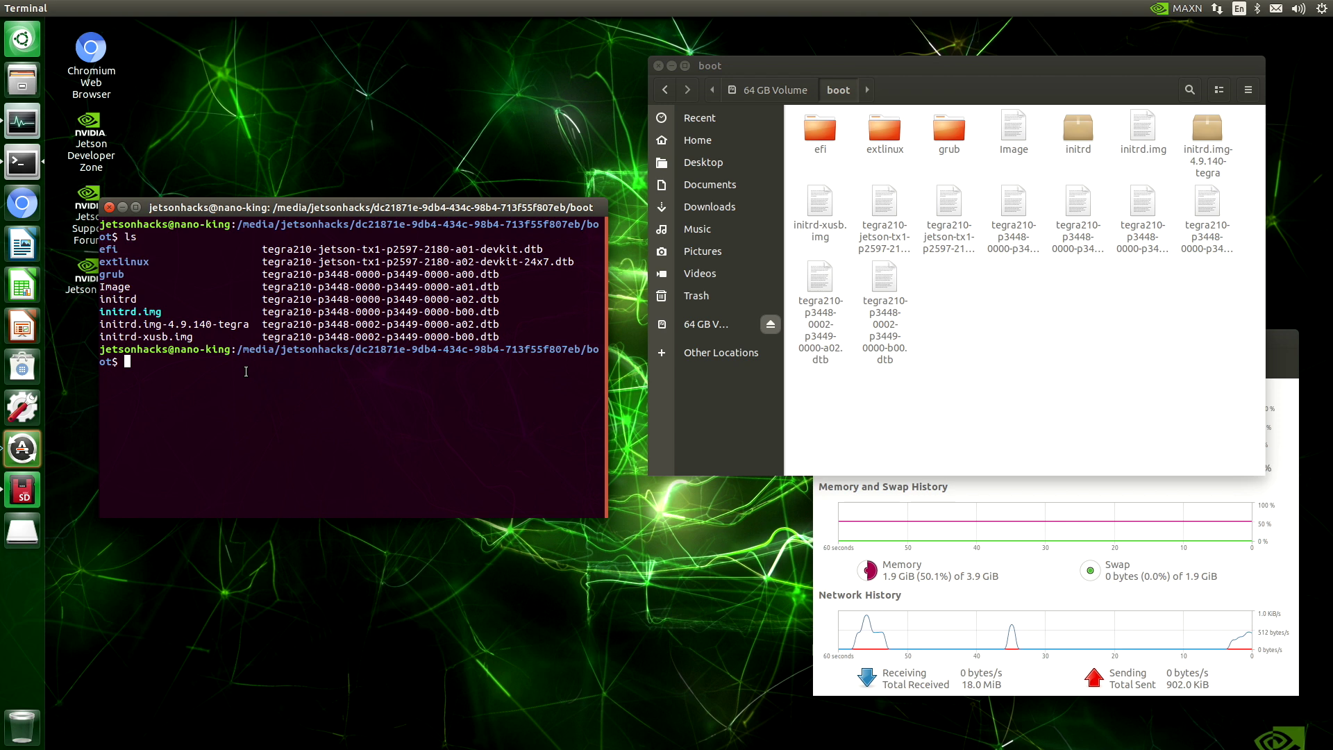
- Change the terminal's working directory to the extlinux folder with cd, using the folder's path from the file manager
type("cd")
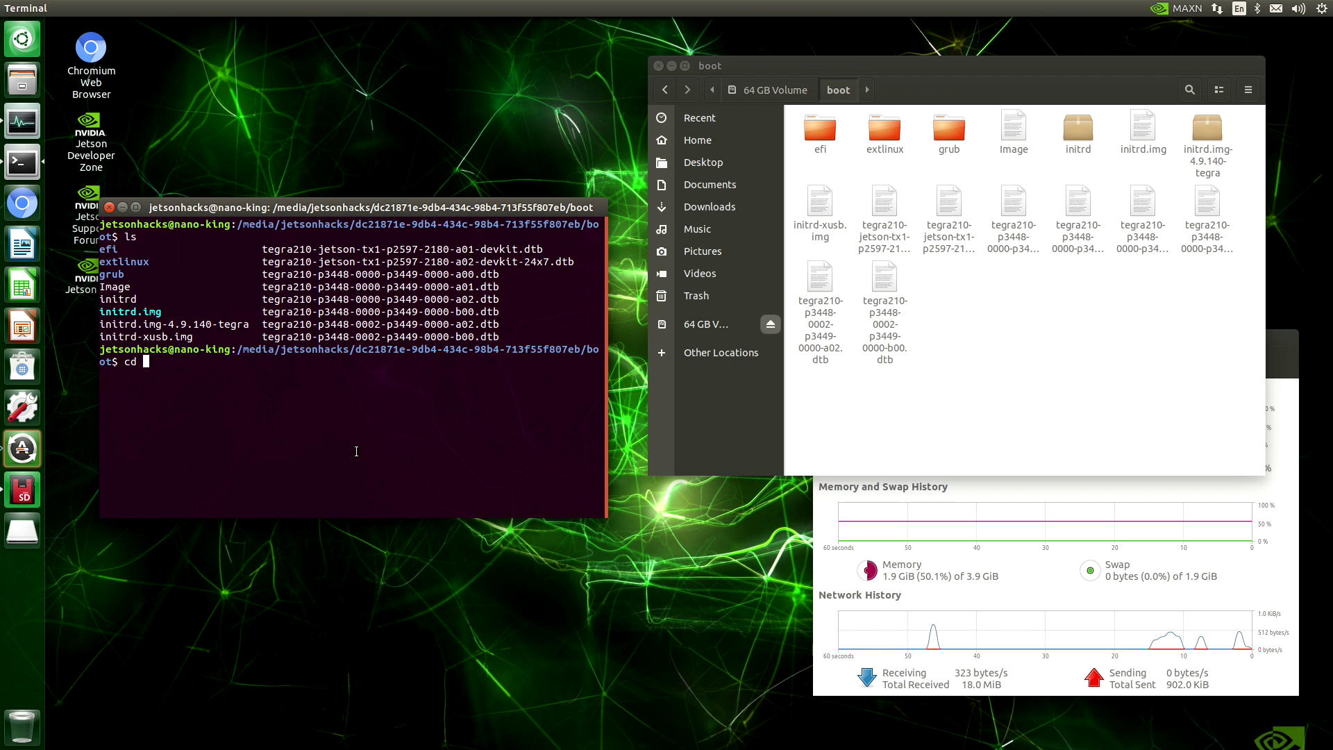
left_click_drag(879, 132, 541, 291)
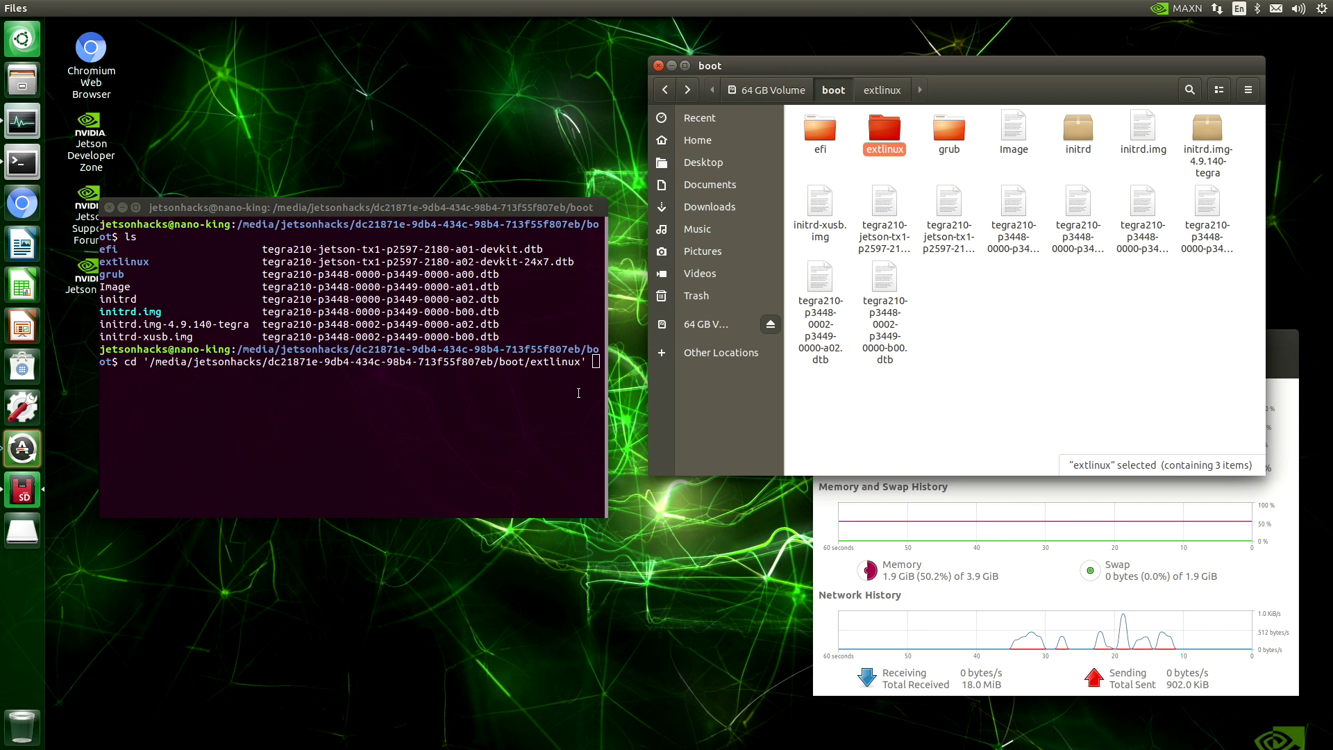
left_click(567, 399)
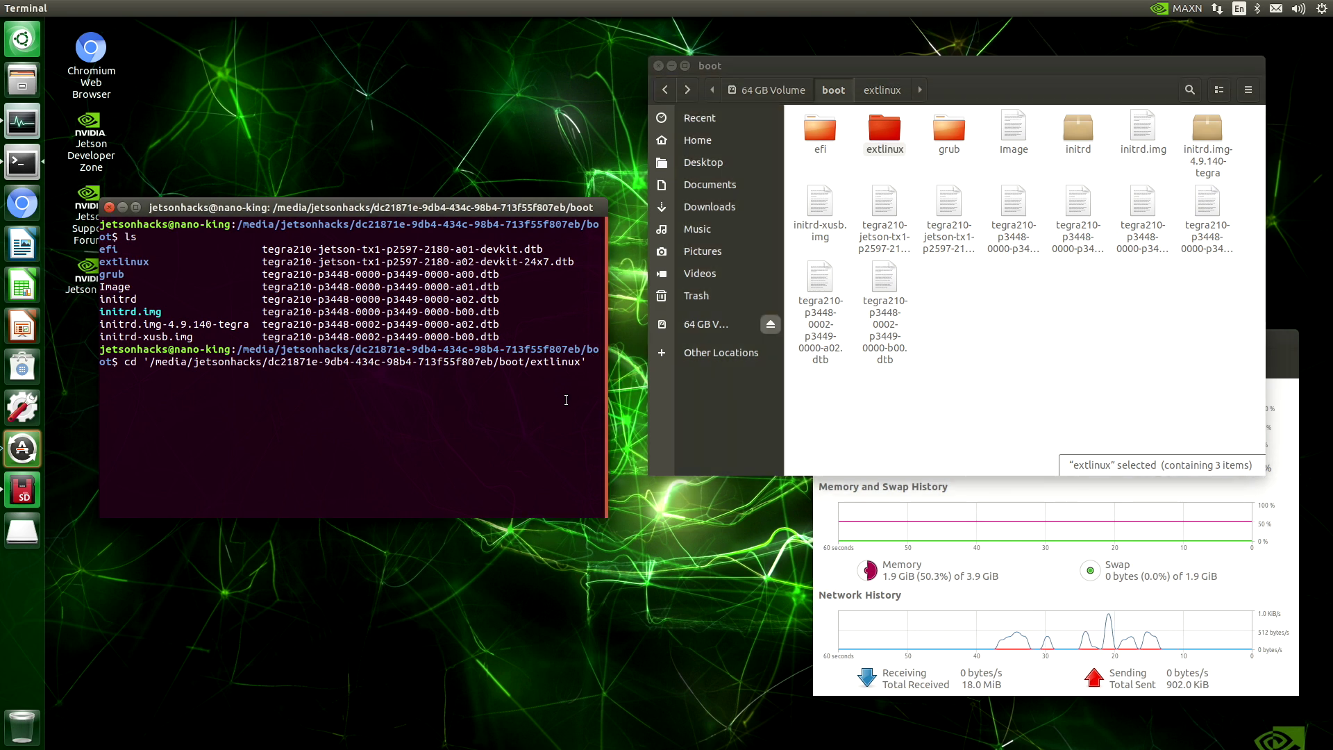
key("Return")
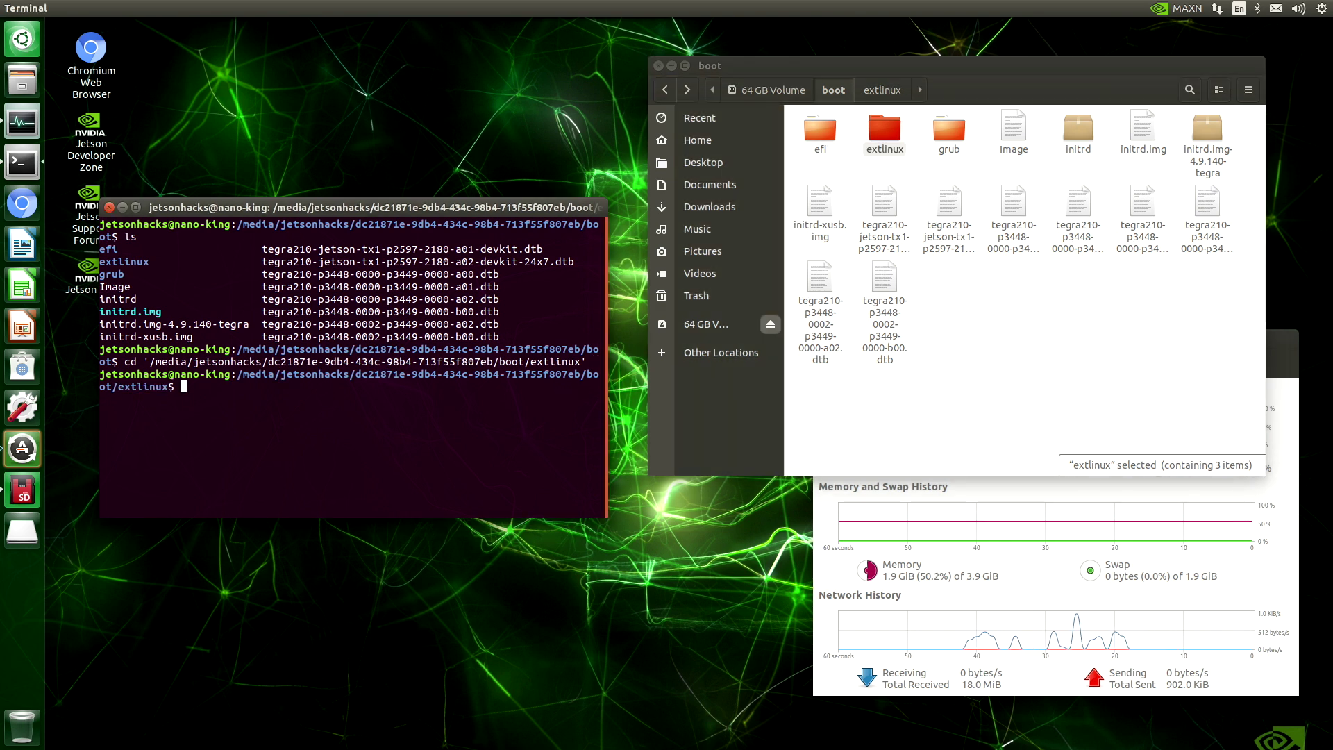
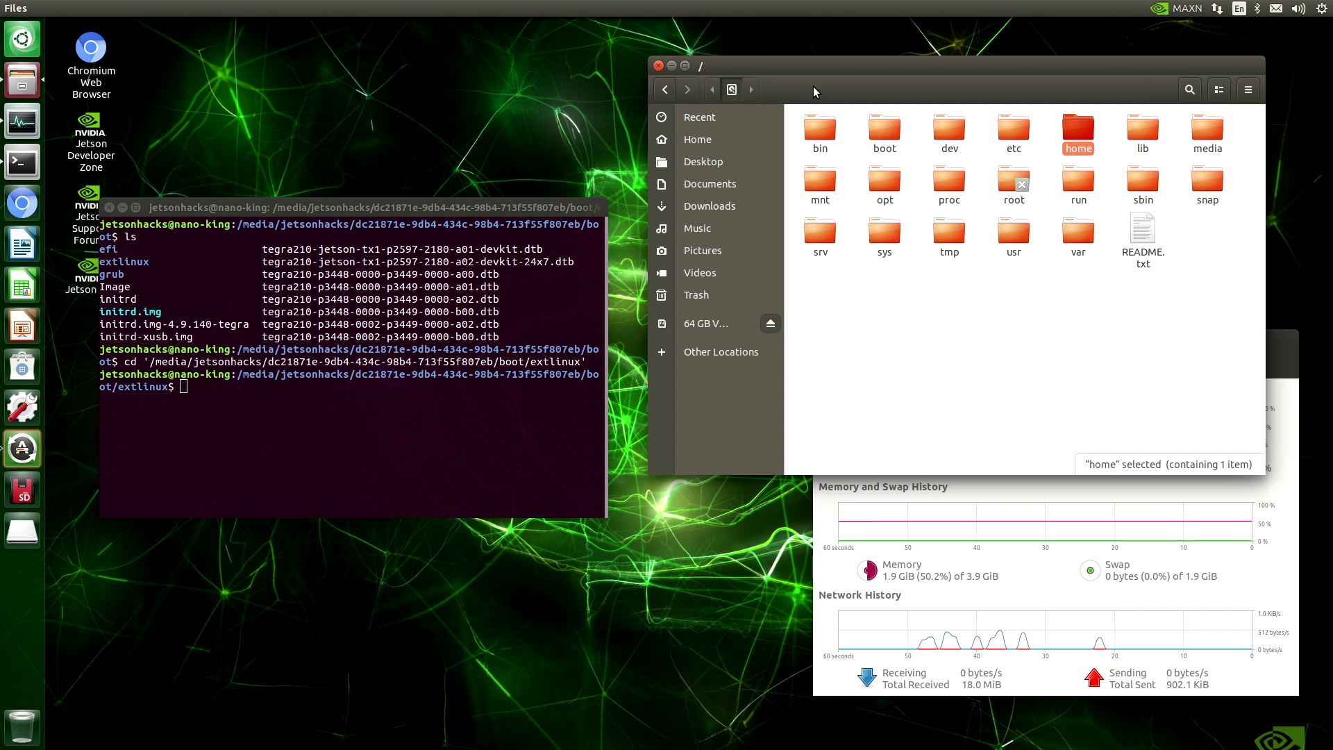
- Go to the file system root in the file manager, enter the home directory and open the personal home folder
key("Return")
left_click(732, 89)
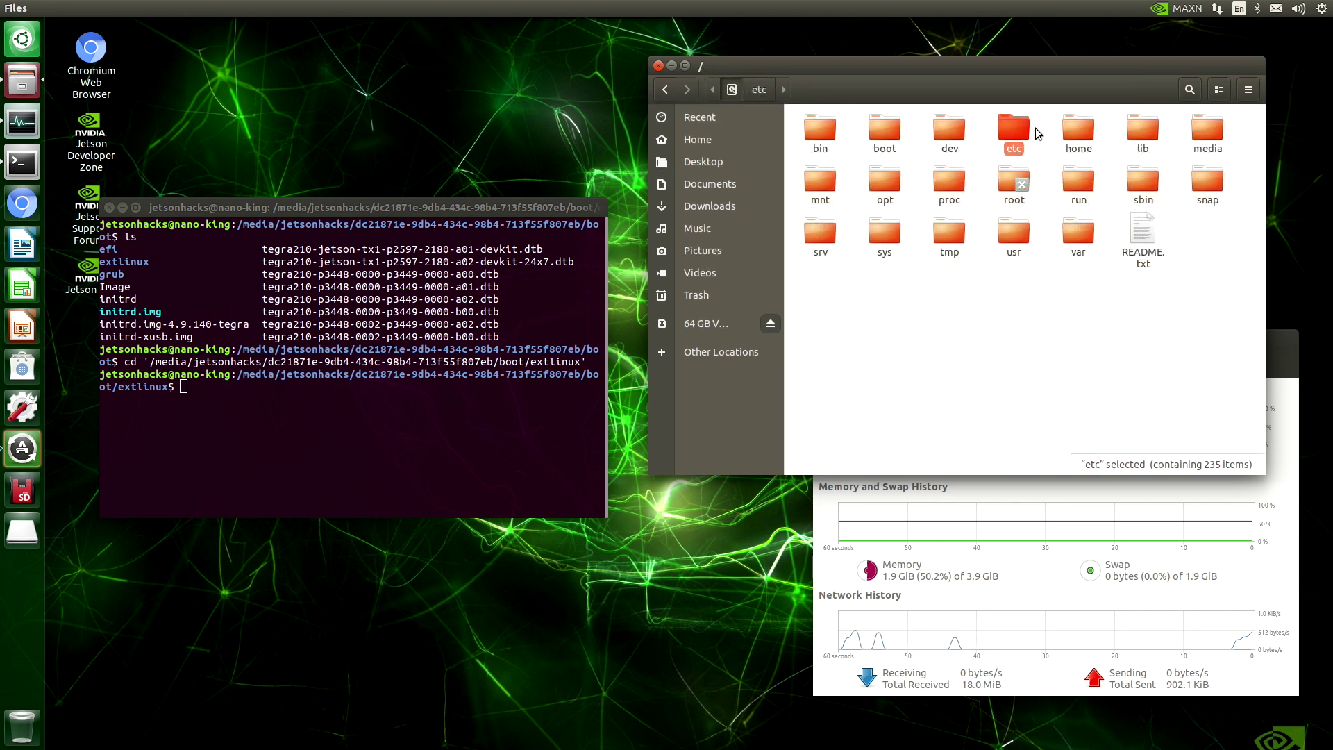
left_click(1078, 128)
double_click(1078, 128)
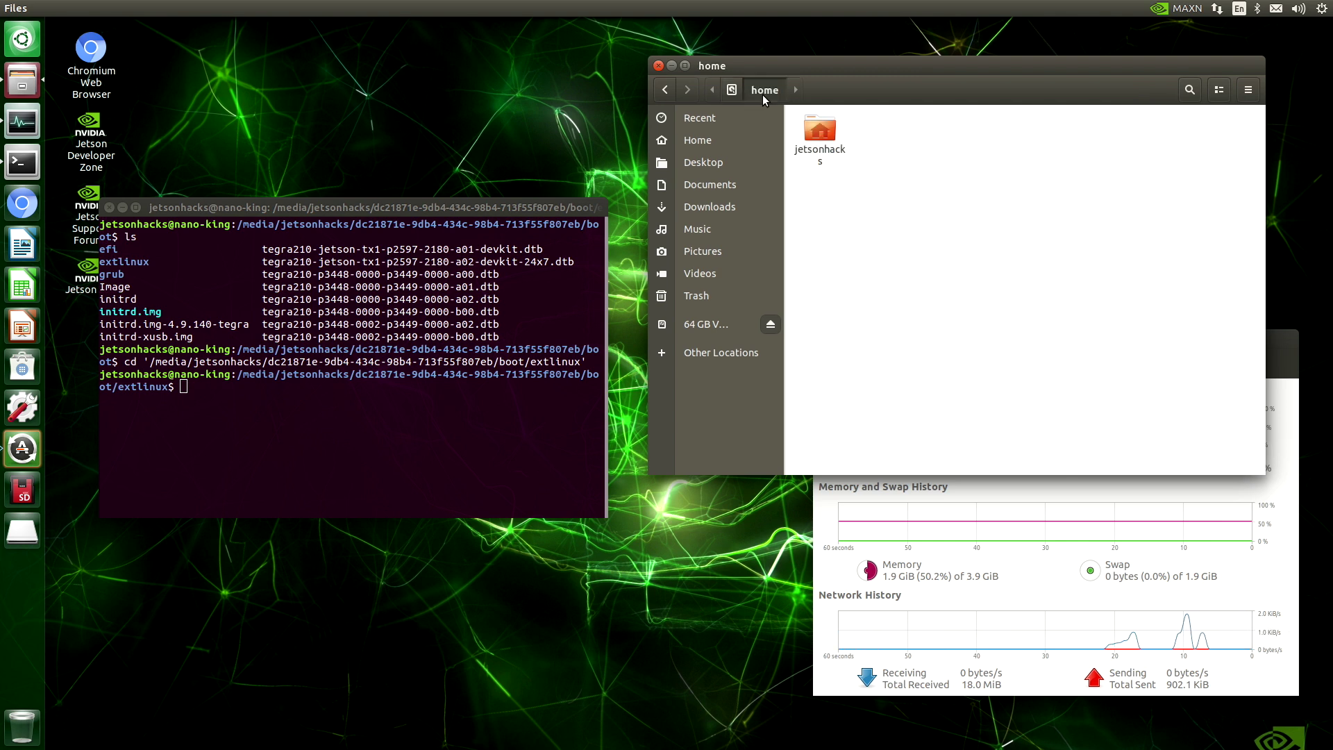
left_click(820, 134)
double_click(820, 133)
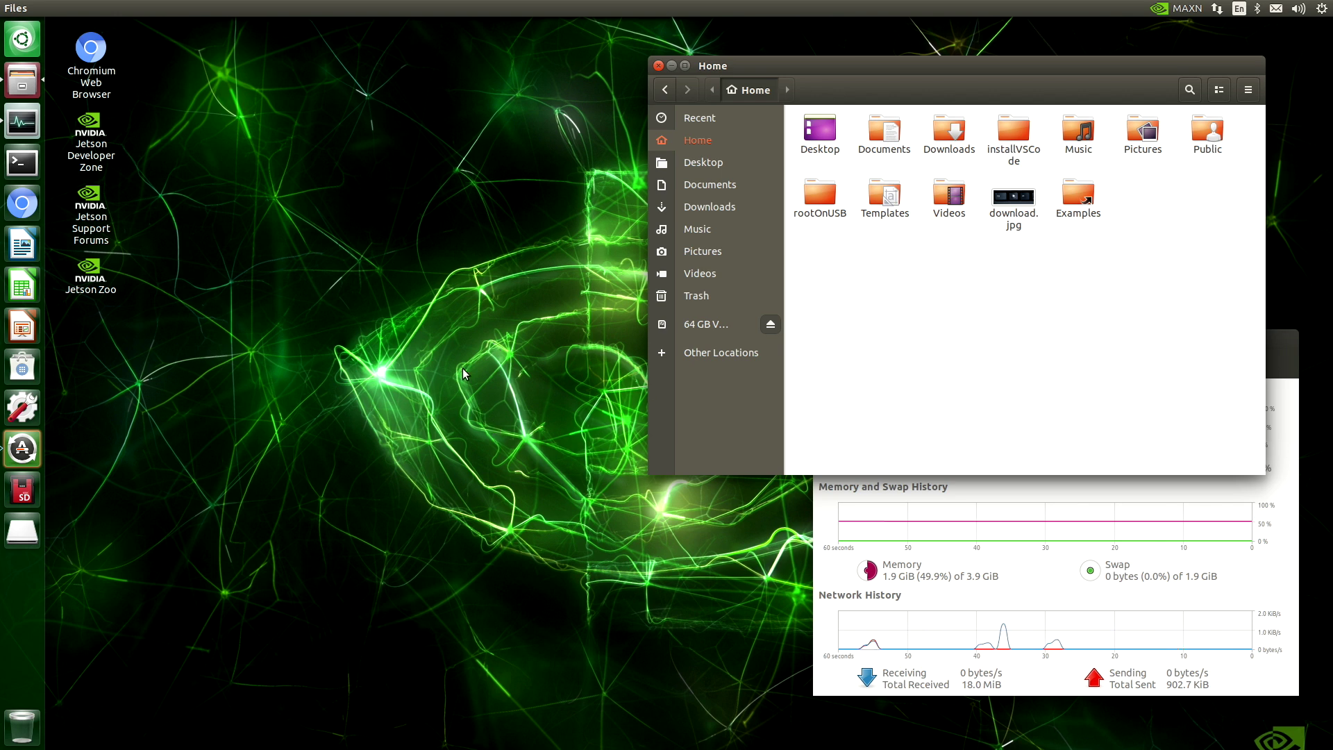
- Search the Dash for gedit and launch the text editor
left_click(22, 38)
type("gedit")
left_click(115, 117)
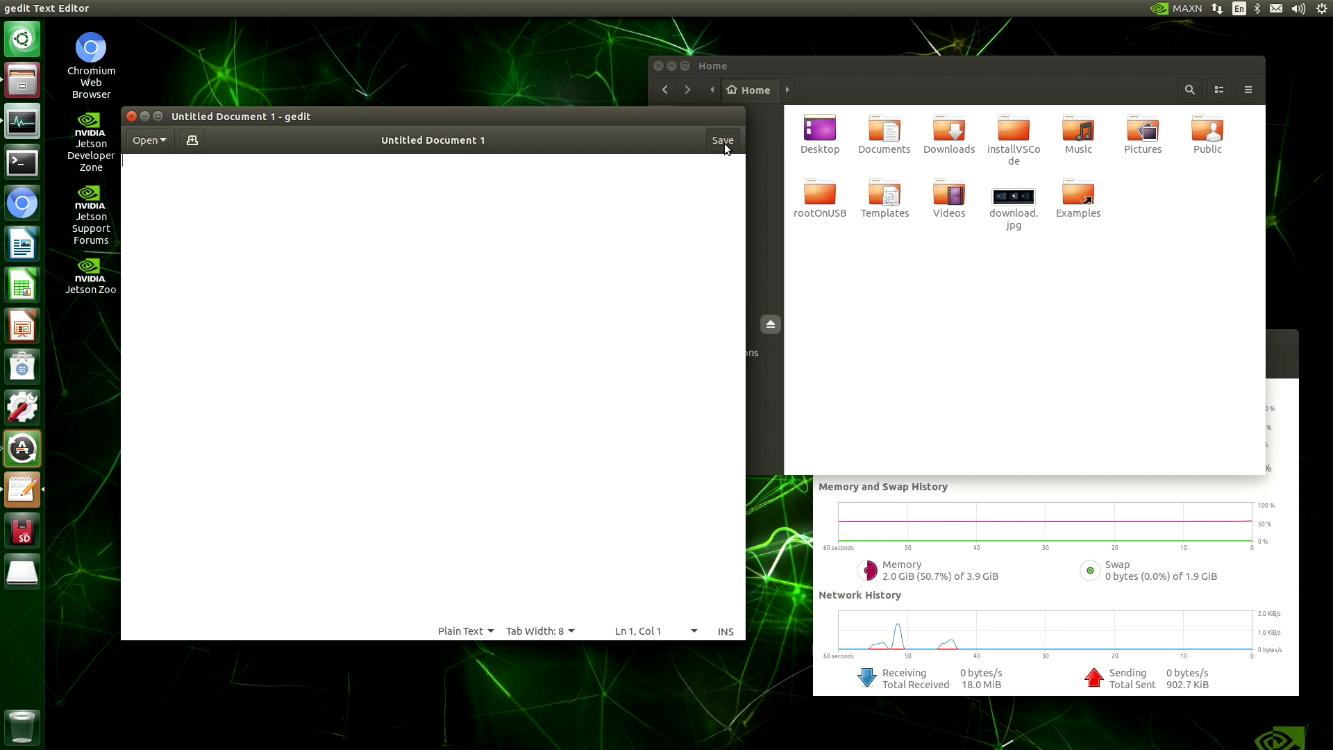
- Save the empty document as "Untitled Document" in the Desktop folder and close gedit
left_click(723, 140)
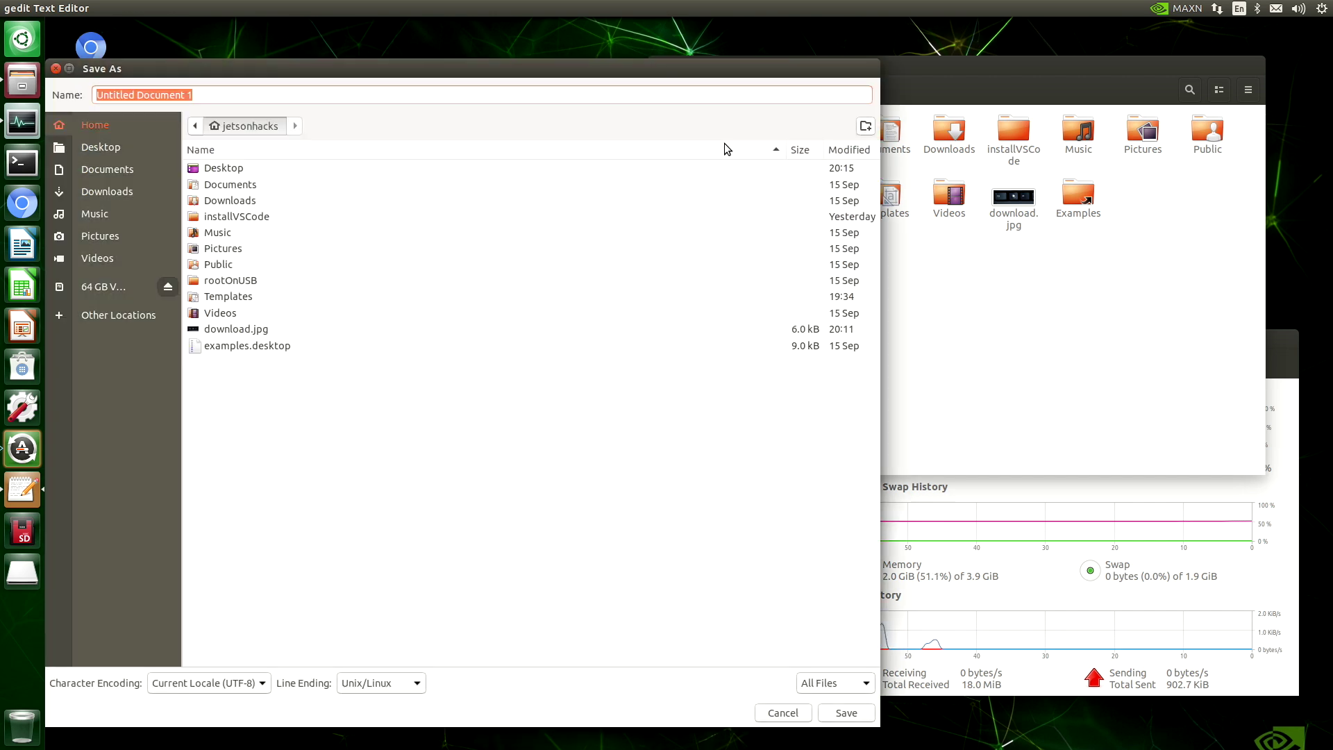
left_click(200, 97)
double_click(186, 96)
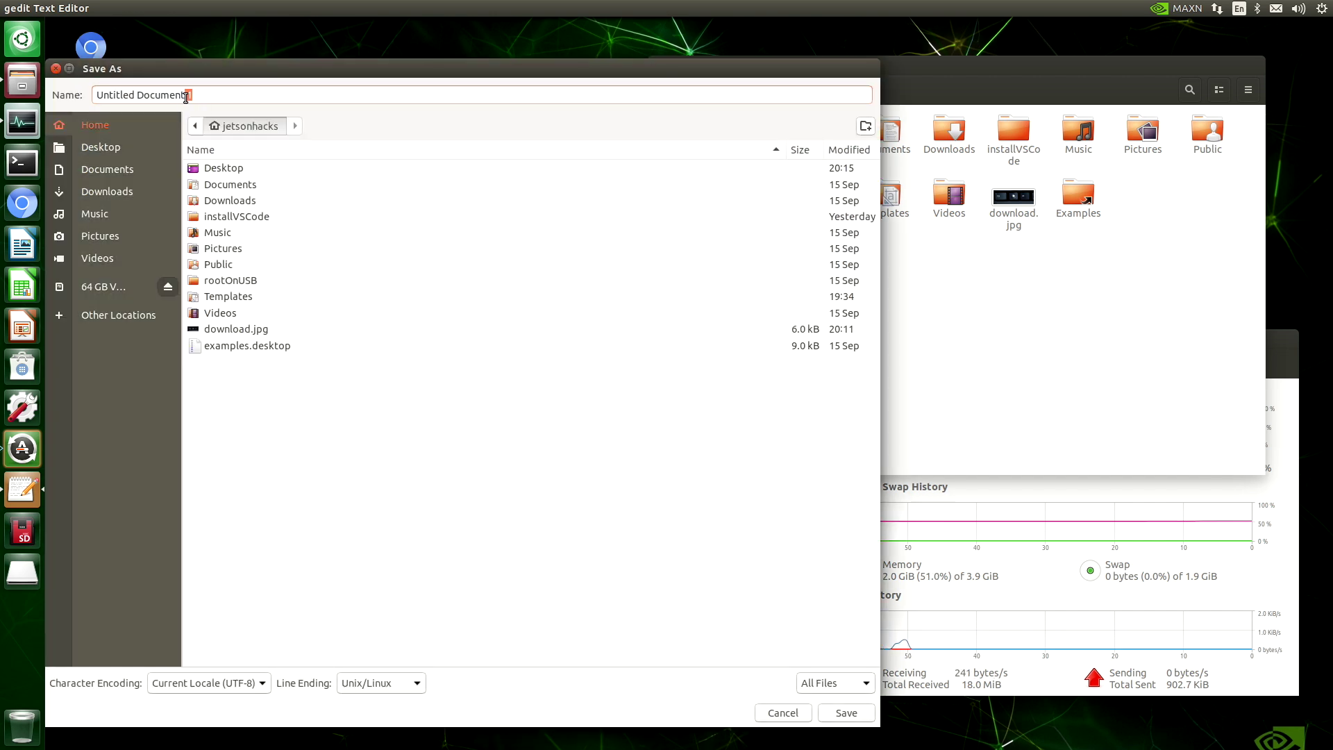
key("BackSpace")
left_click(217, 168)
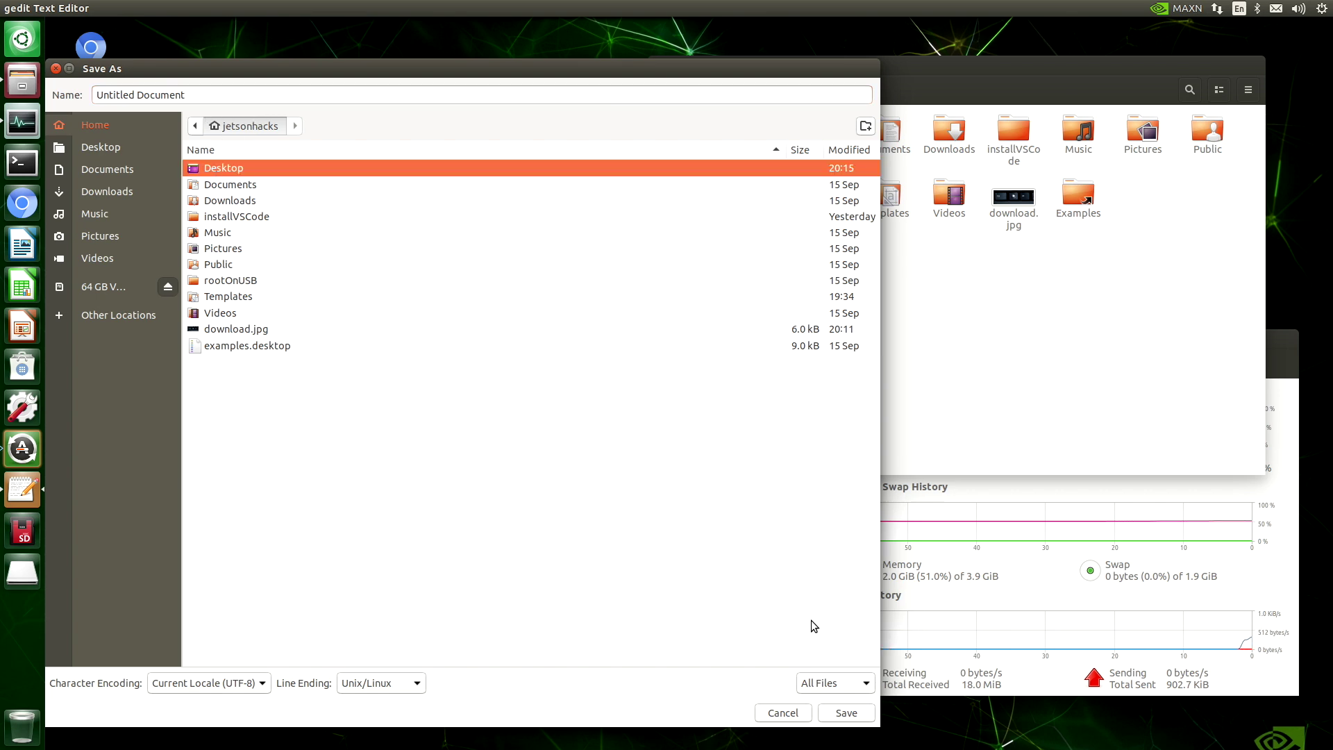
left_click(845, 713)
left_click(845, 714)
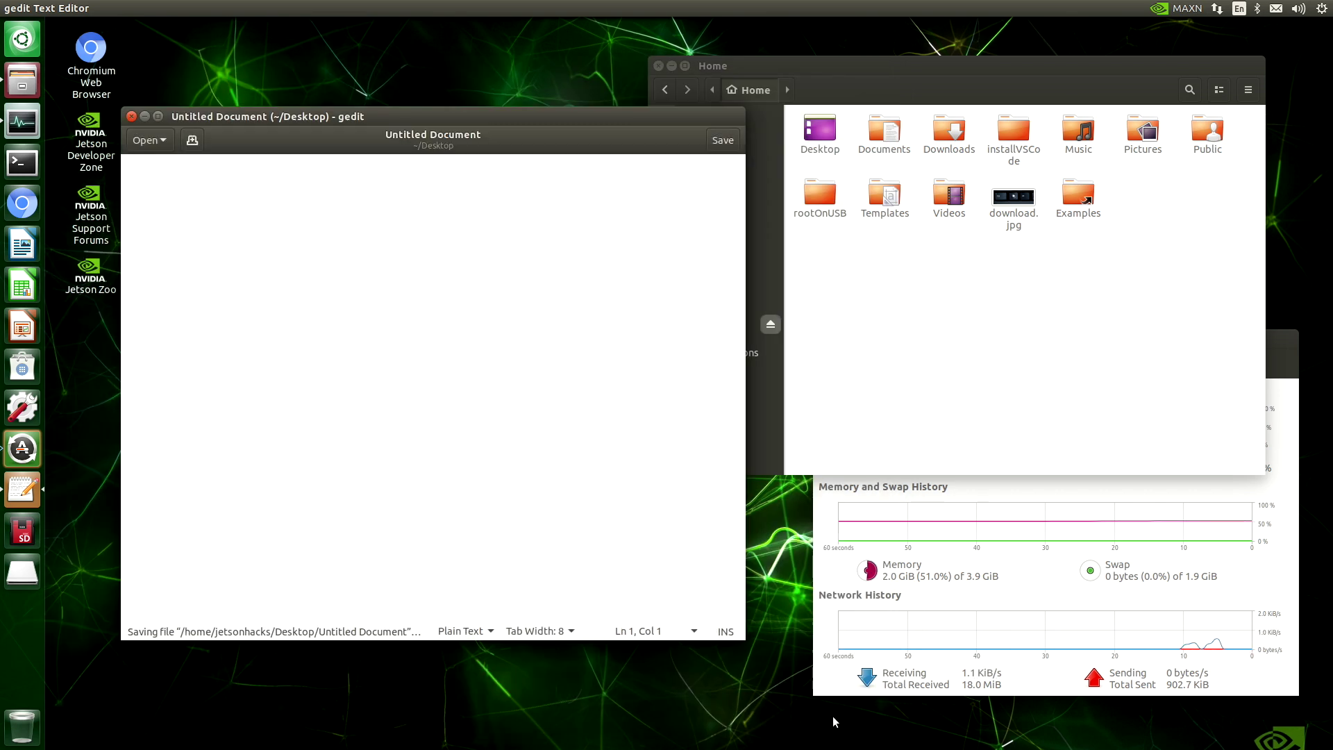
left_click(131, 116)
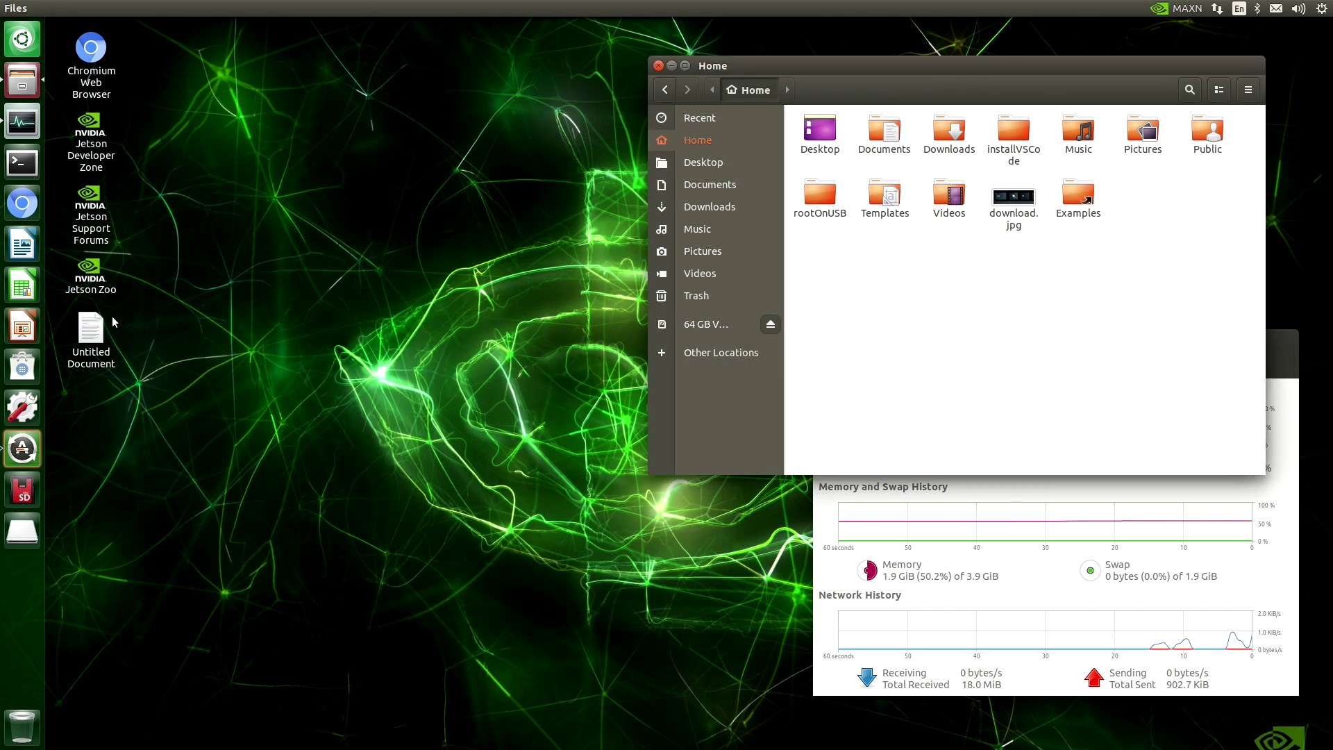
- Move the Untitled Document file on the desktop to the trash
left_click(96, 331)
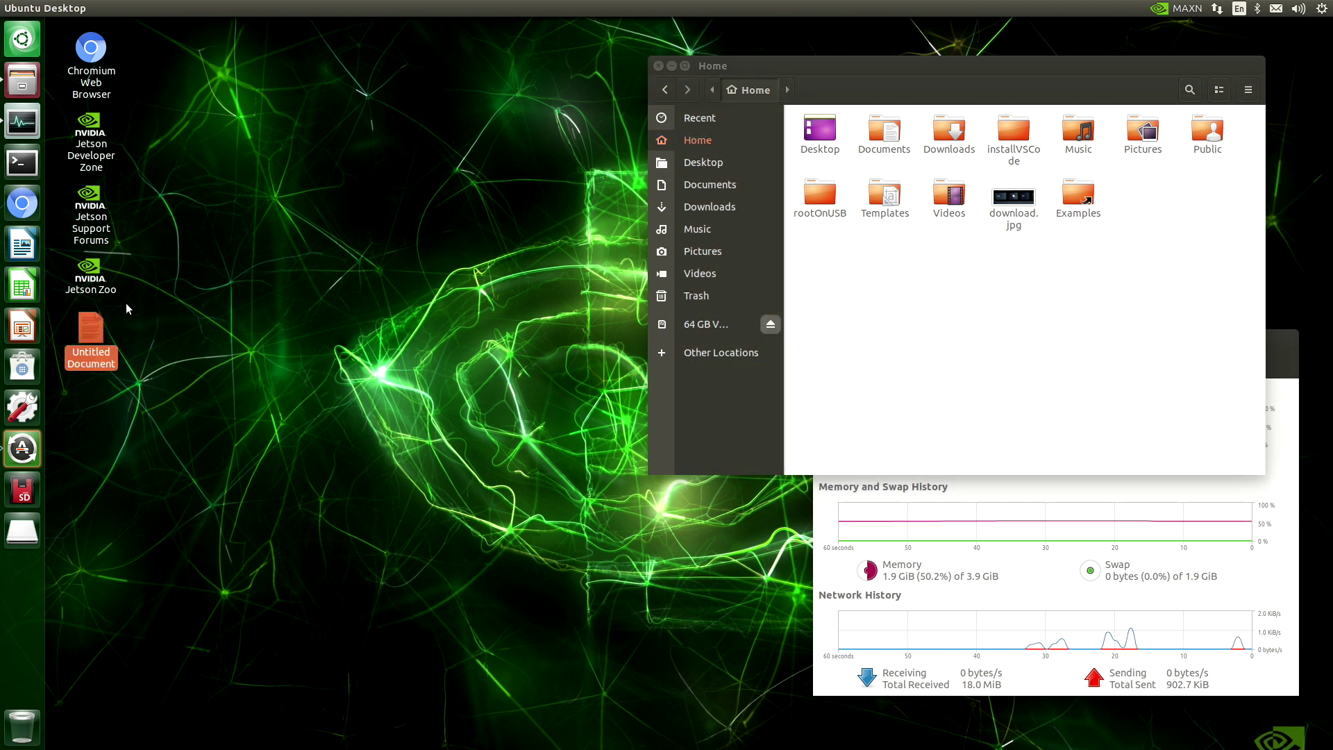
right_click(91, 325)
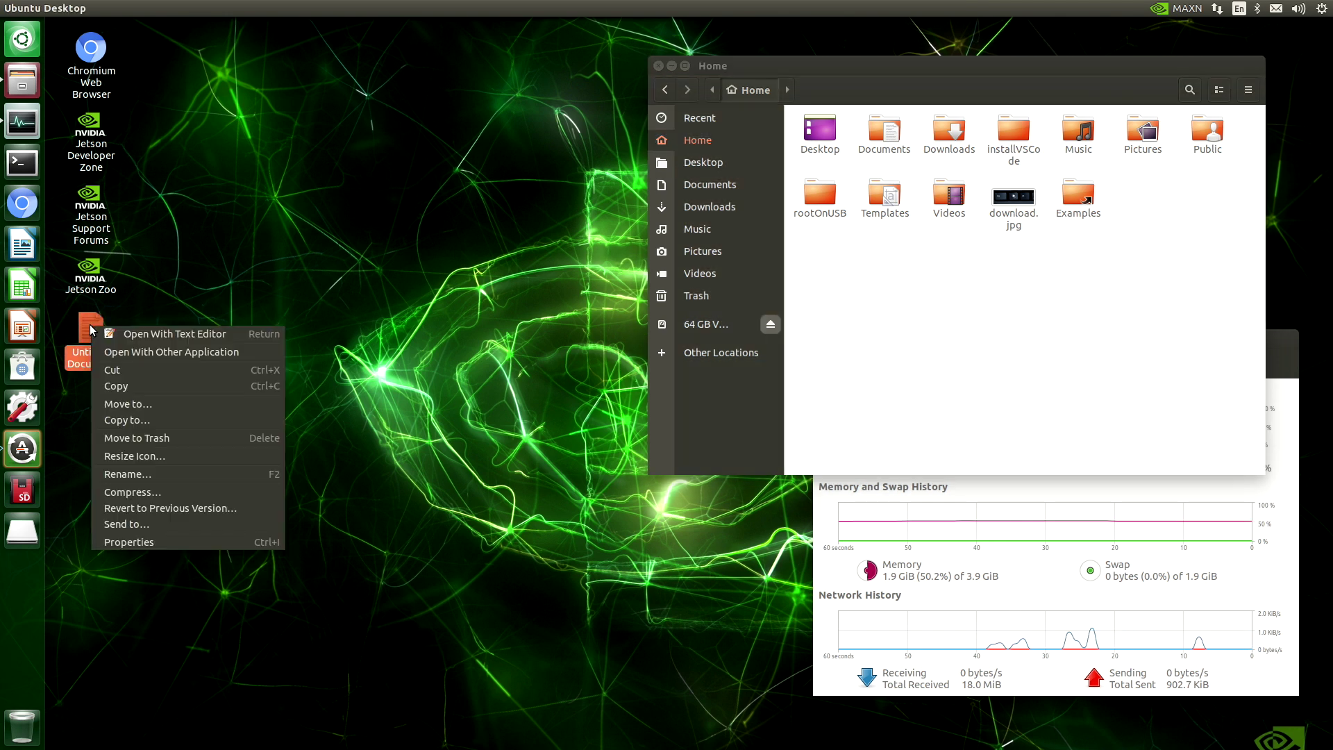
left_click(139, 436)
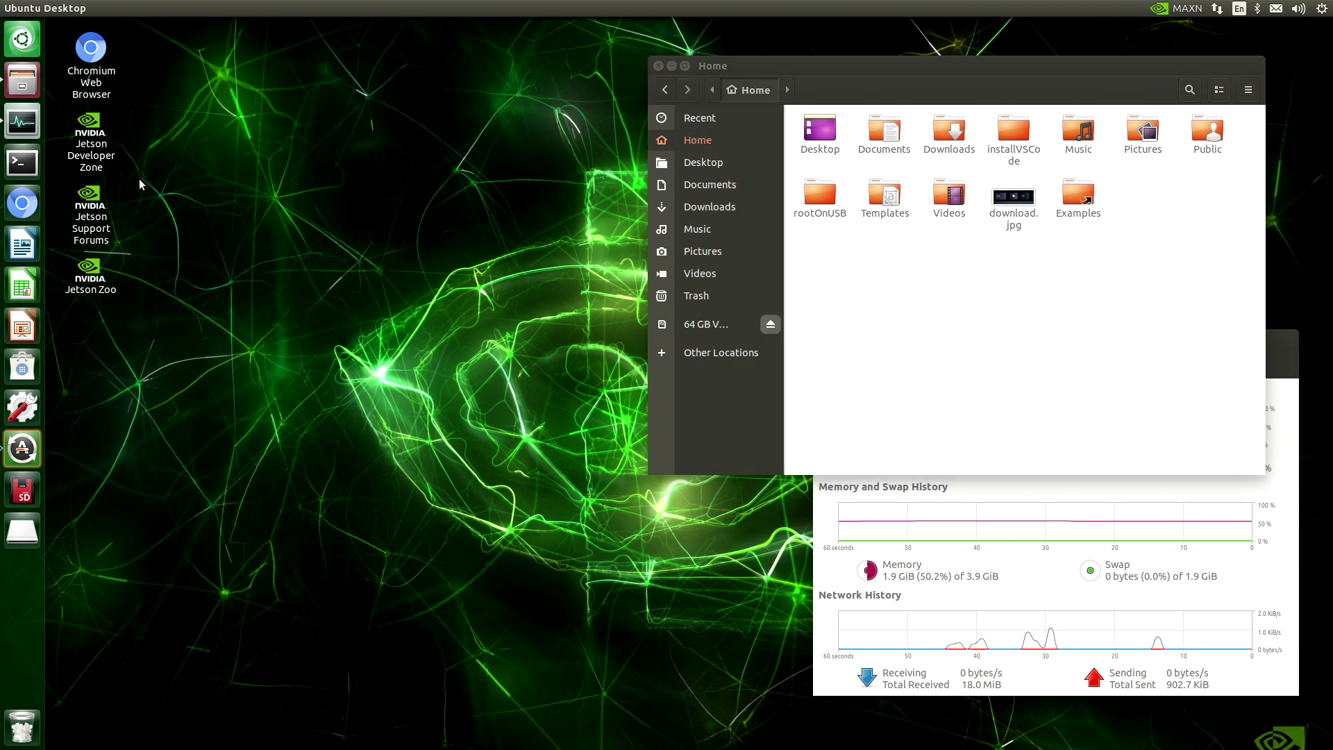
- Launch gedit again from the Dash and open the Templates folder in the file manager
left_click(27, 40)
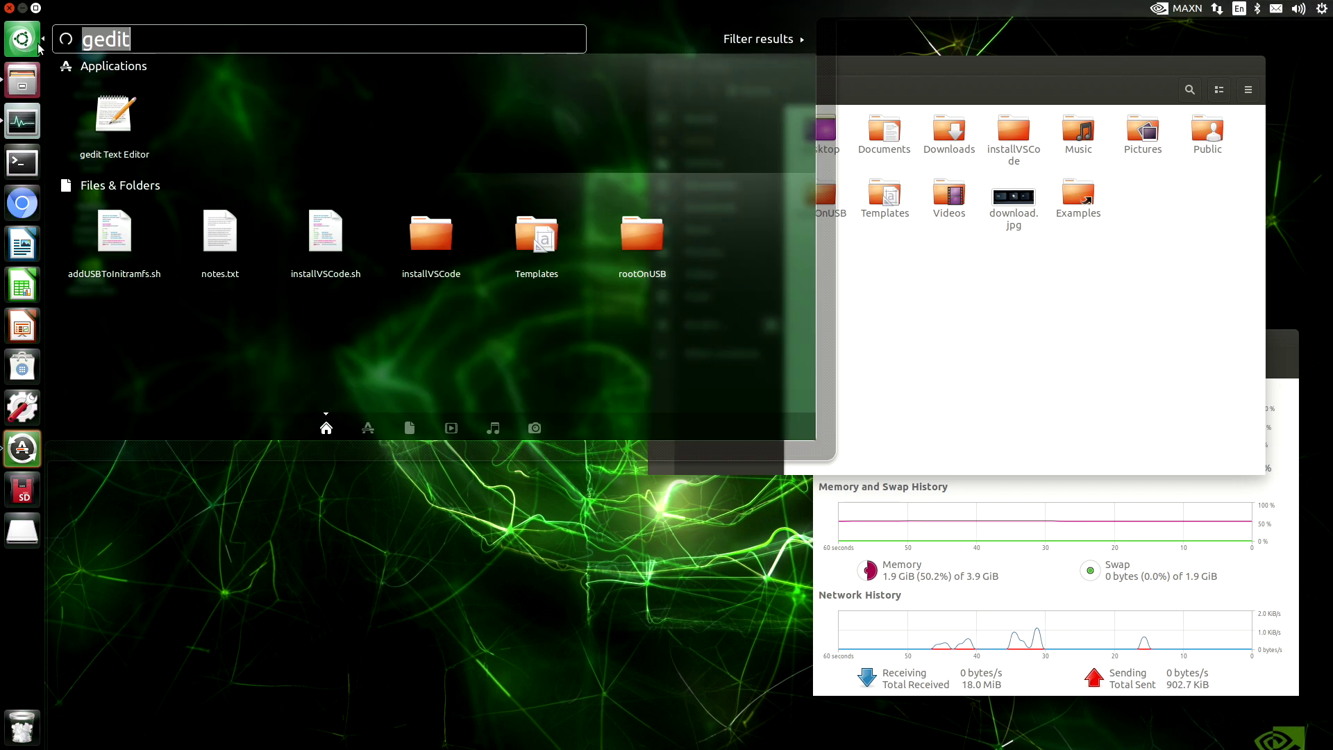
left_click(122, 111)
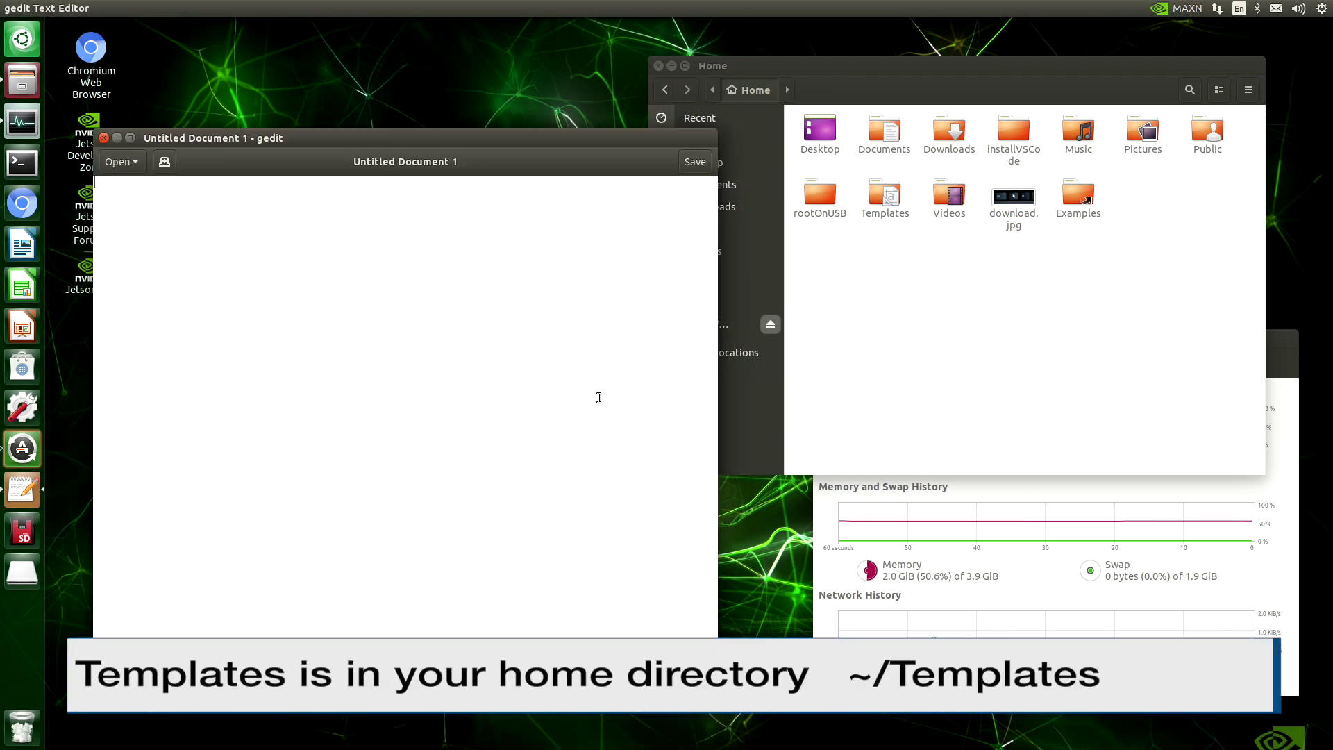
double_click(879, 198)
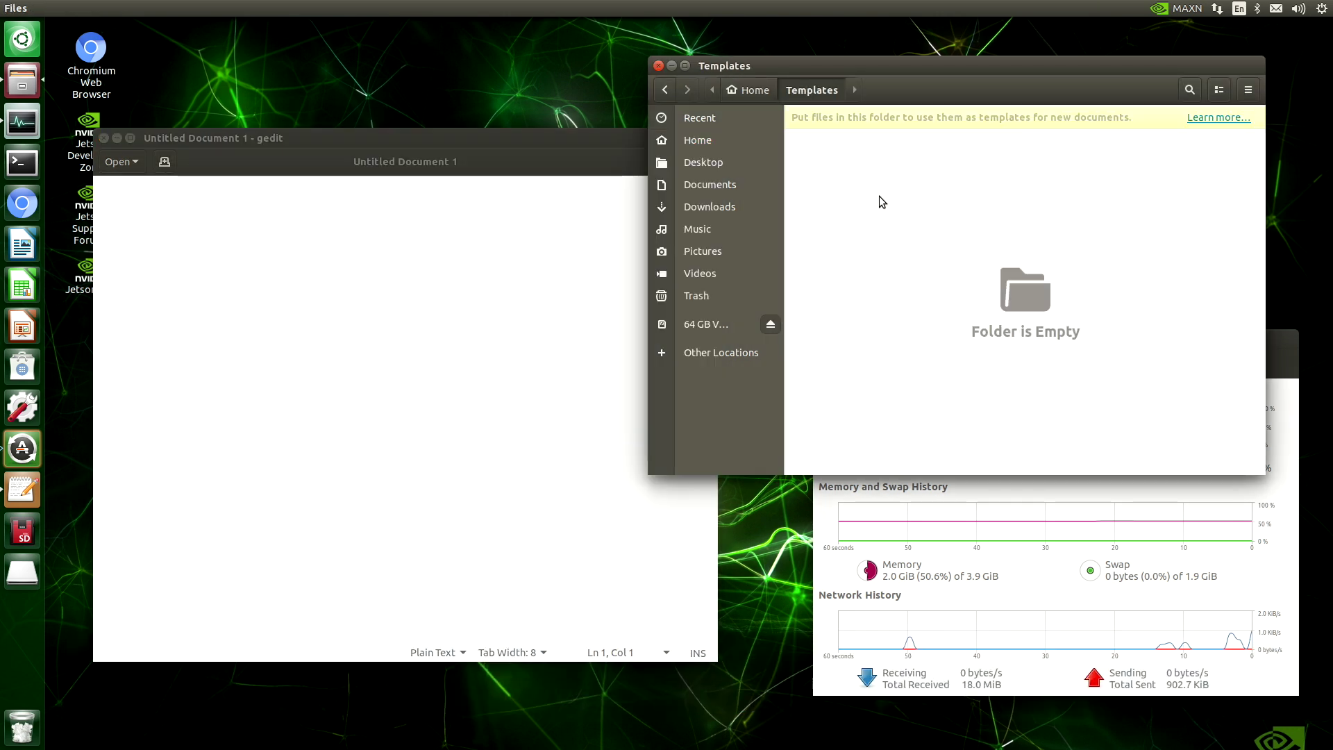
- Save the empty gedit document as "Untitled Document" in the Templates folder and close the editor
left_click(494, 221)
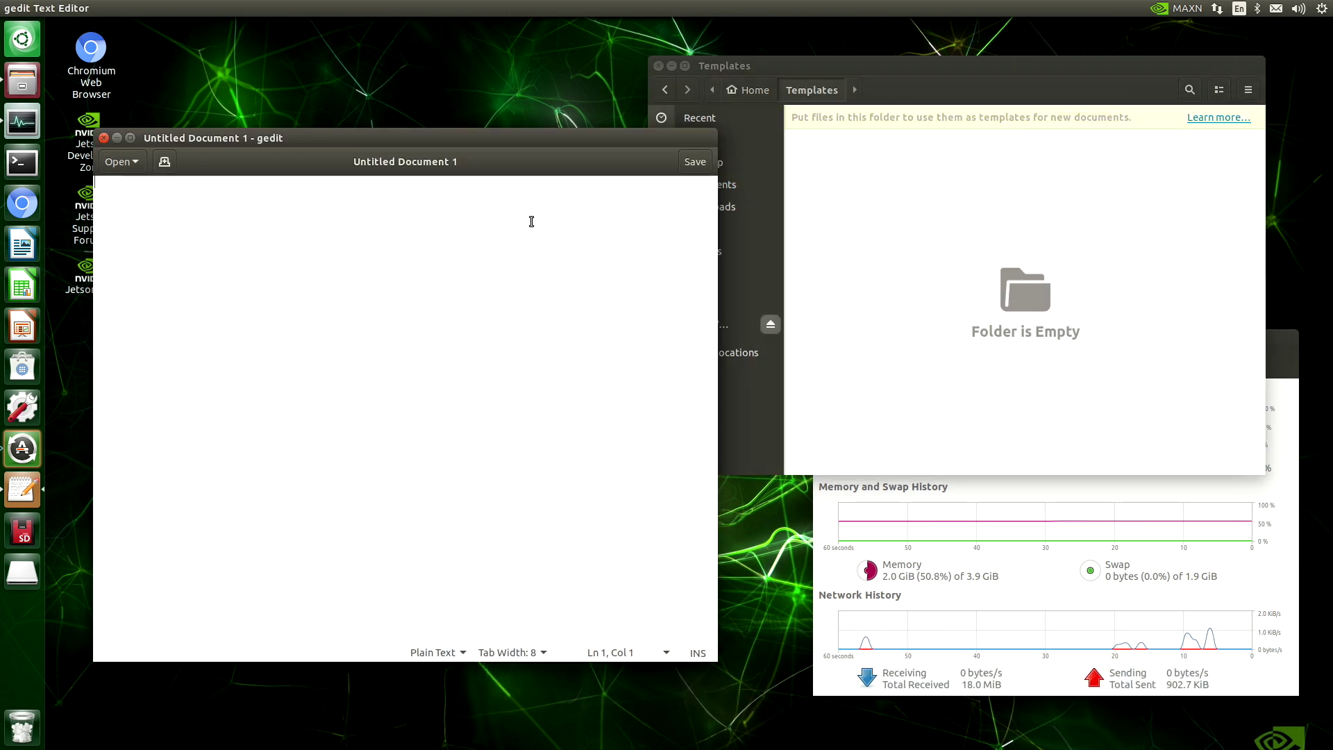
left_click(694, 167)
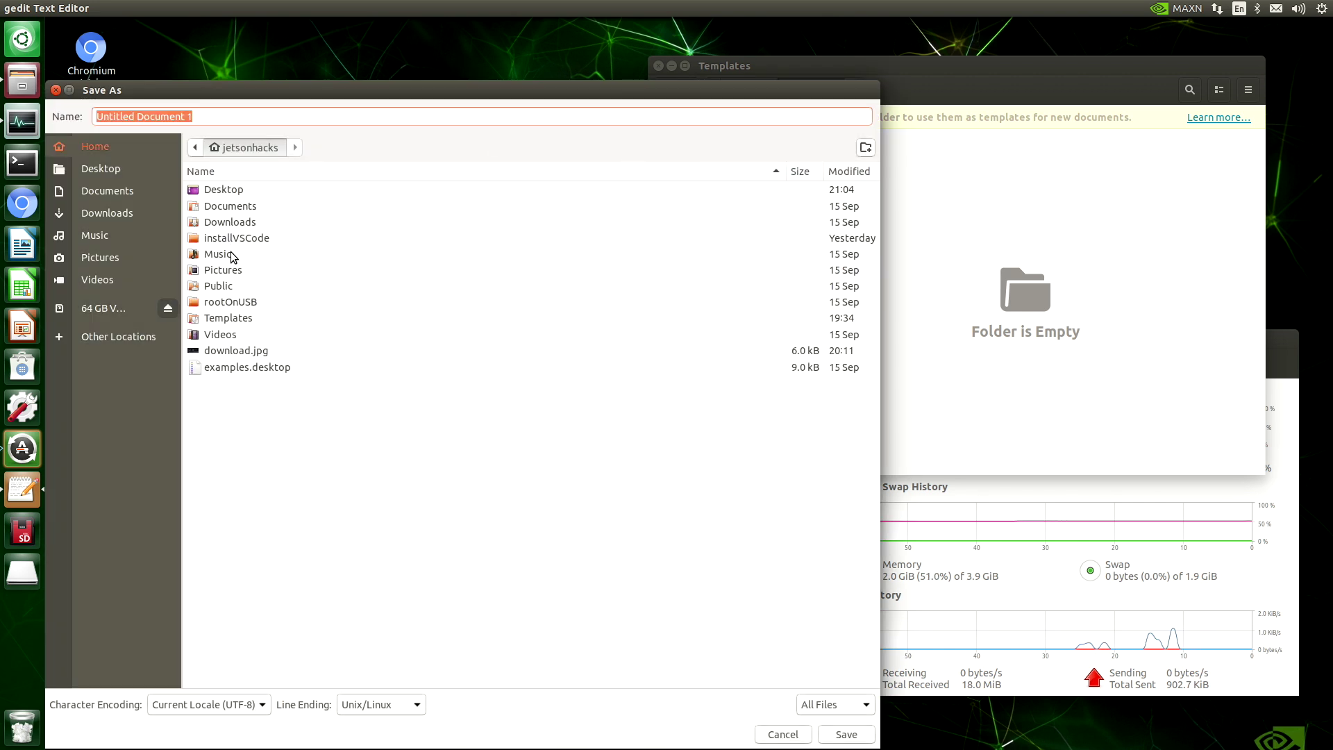
left_click(215, 323)
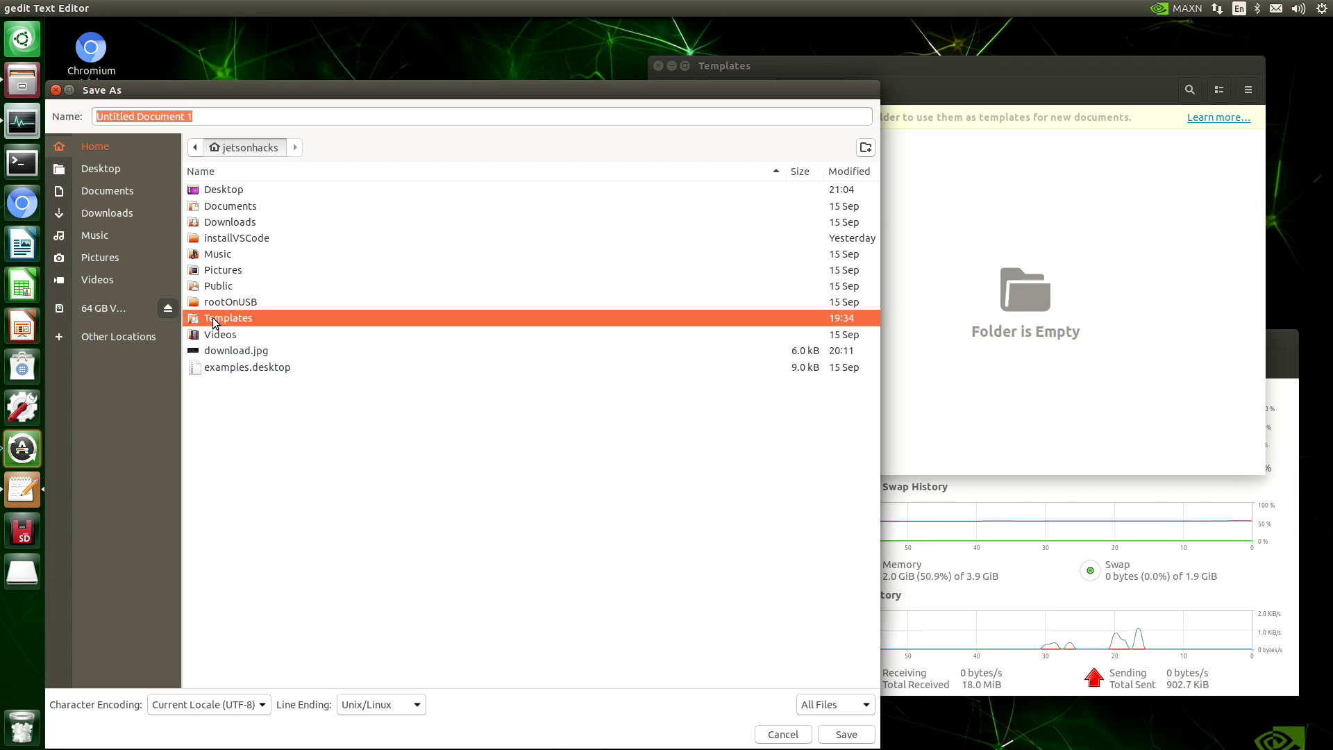
double_click(215, 323)
left_click(197, 112)
key("BackSpace")
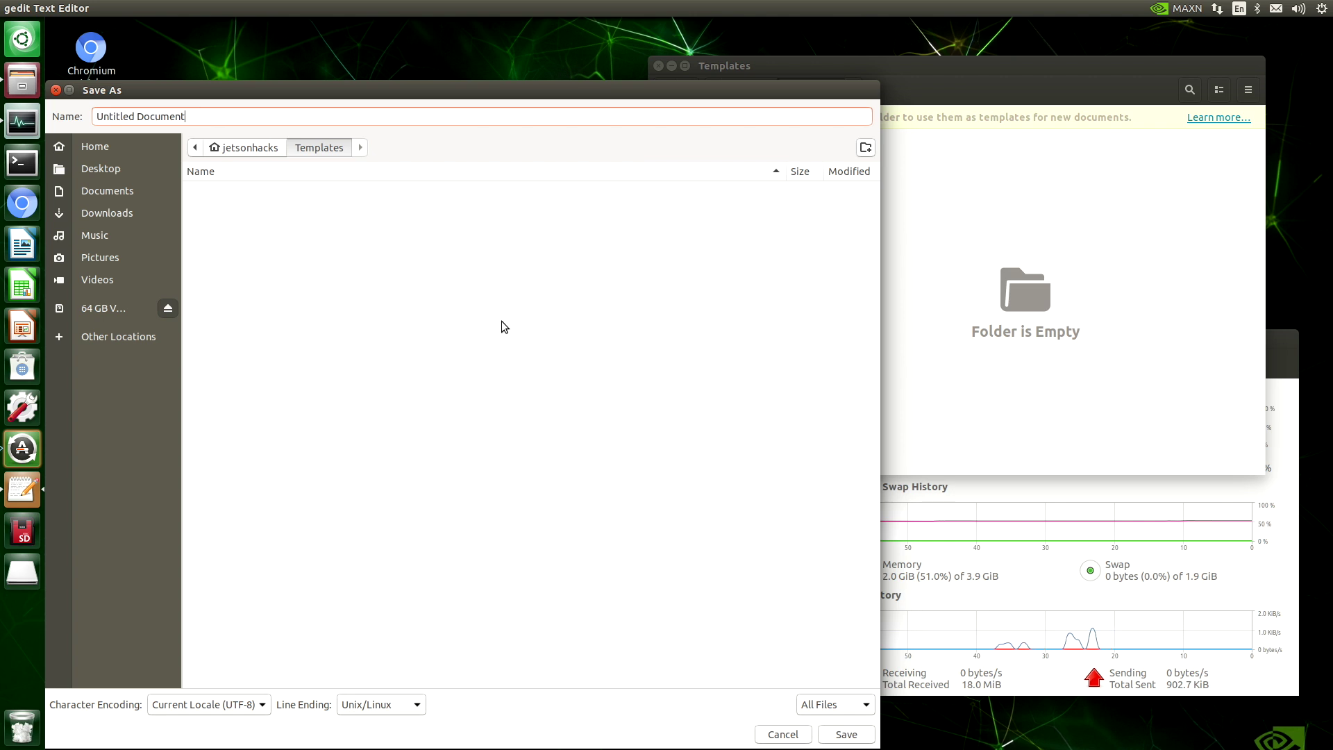
left_click(846, 734)
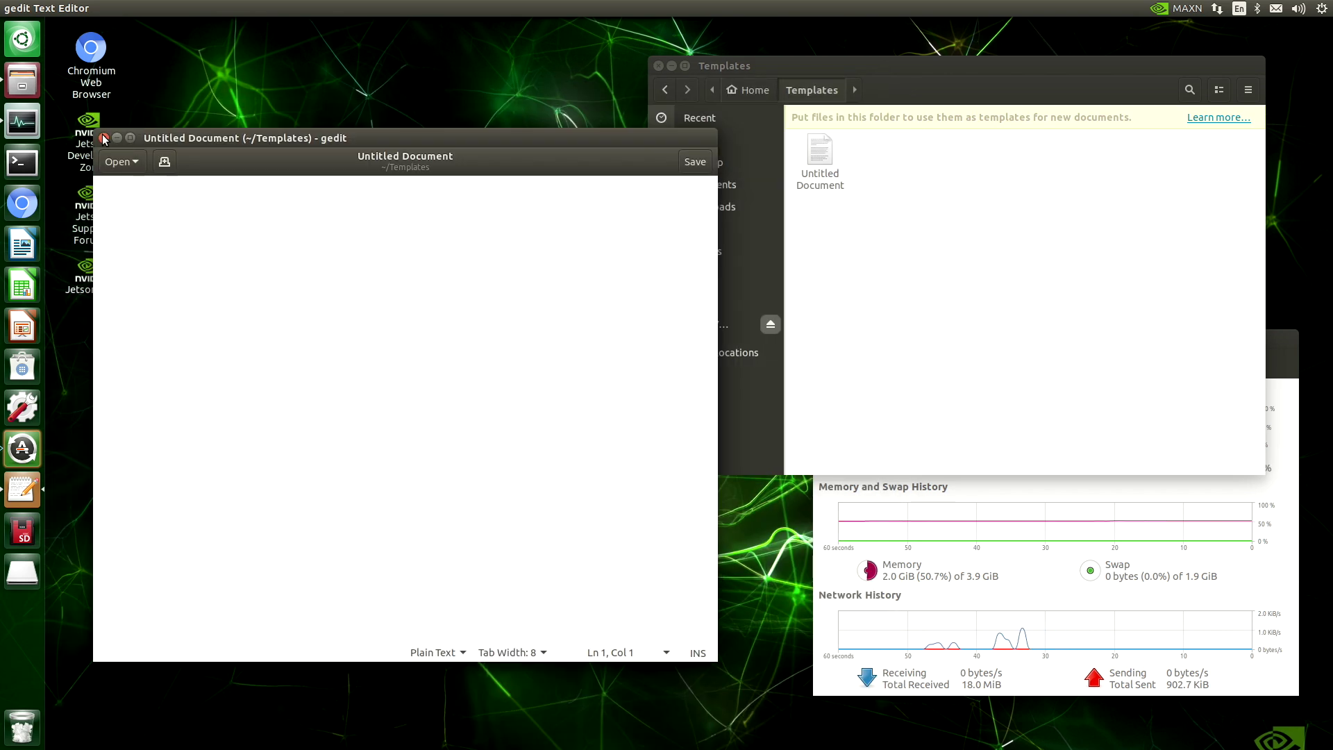
left_click(103, 138)
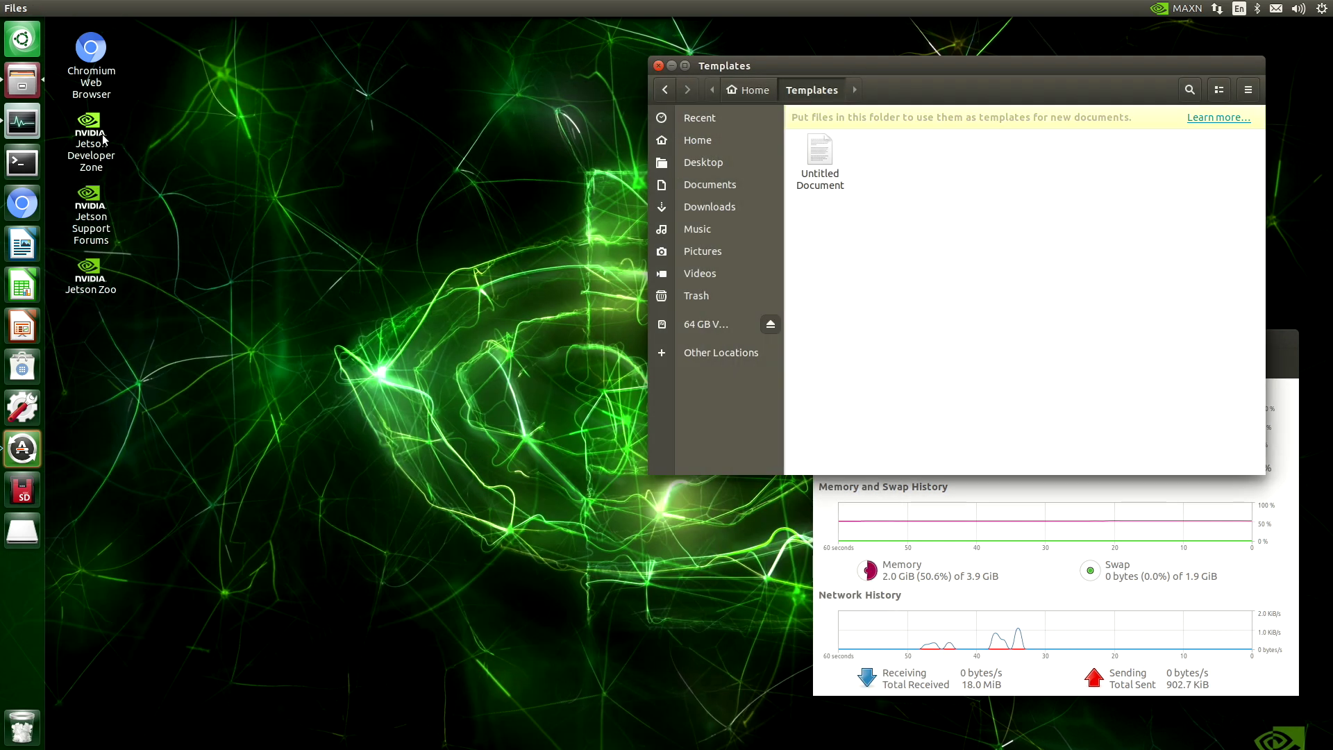
- Create a new document on the desktop from the Untitled Document template
right_click(448, 250)
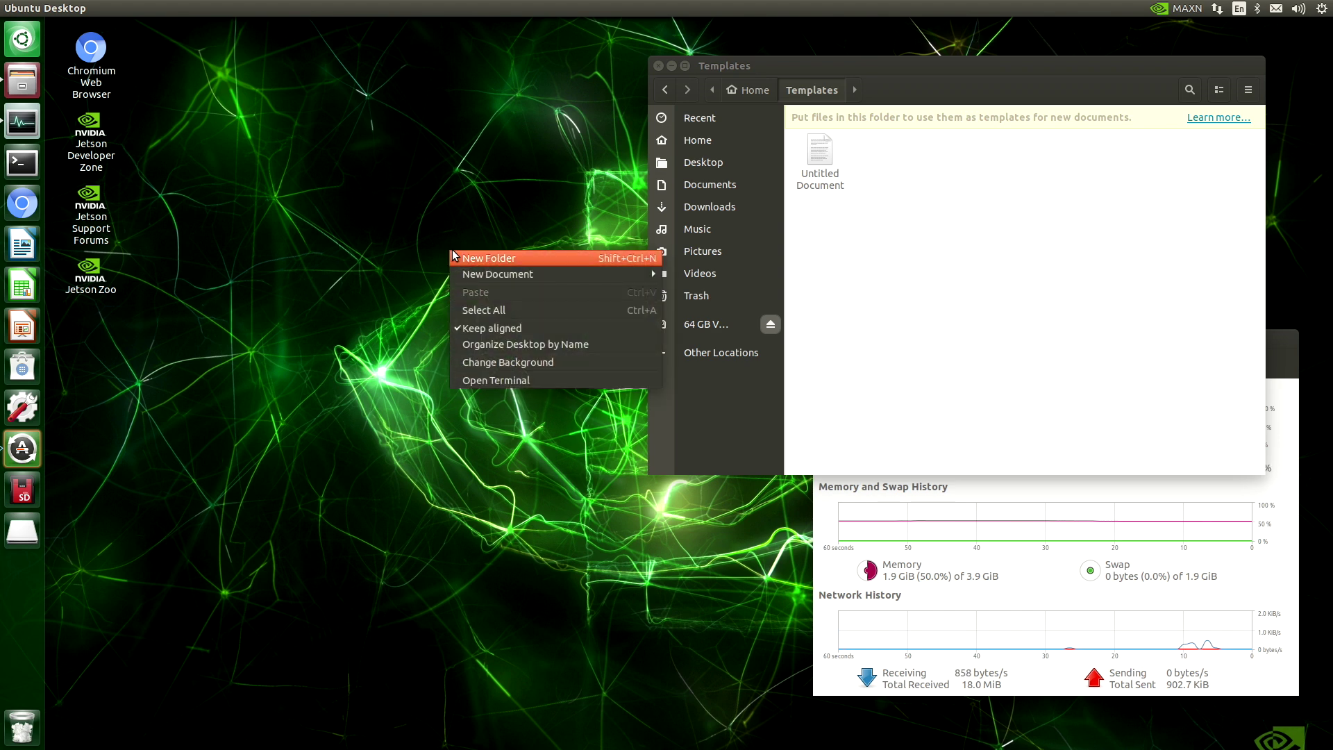
mouse_move(476, 275)
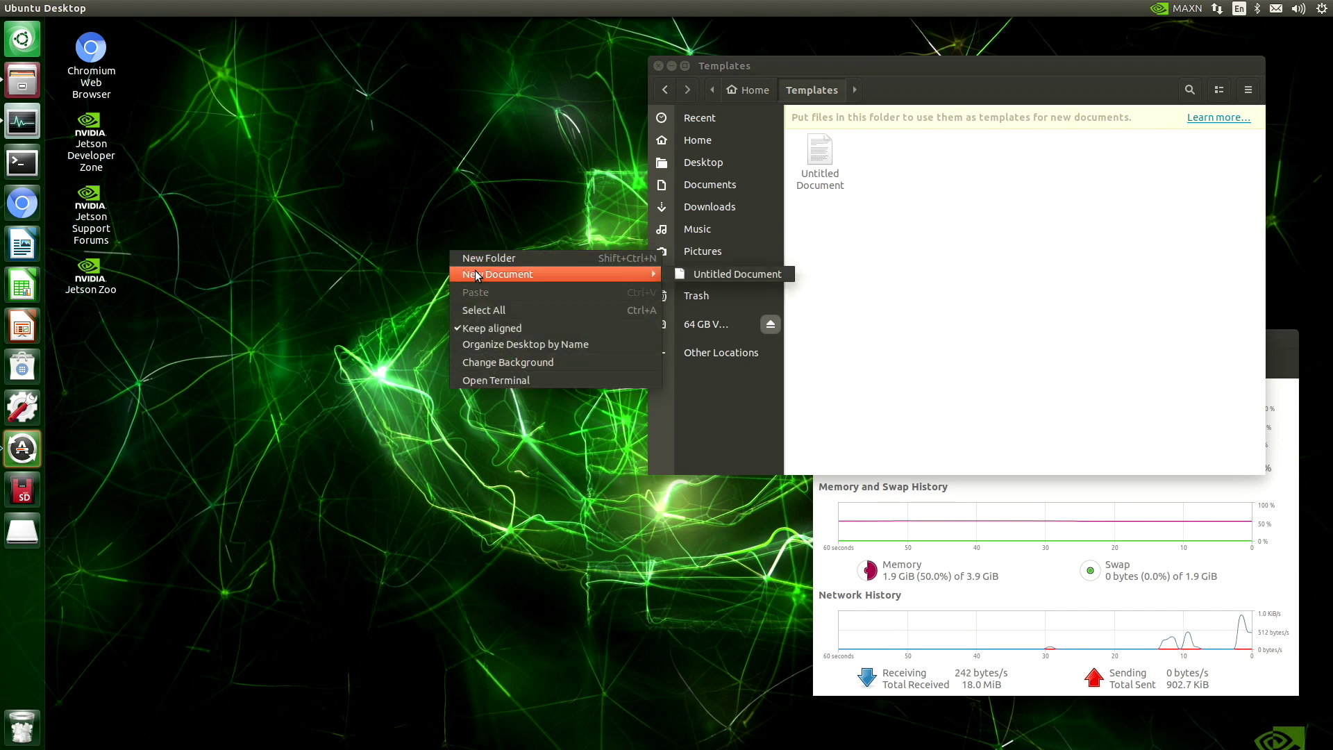
left_click(746, 277)
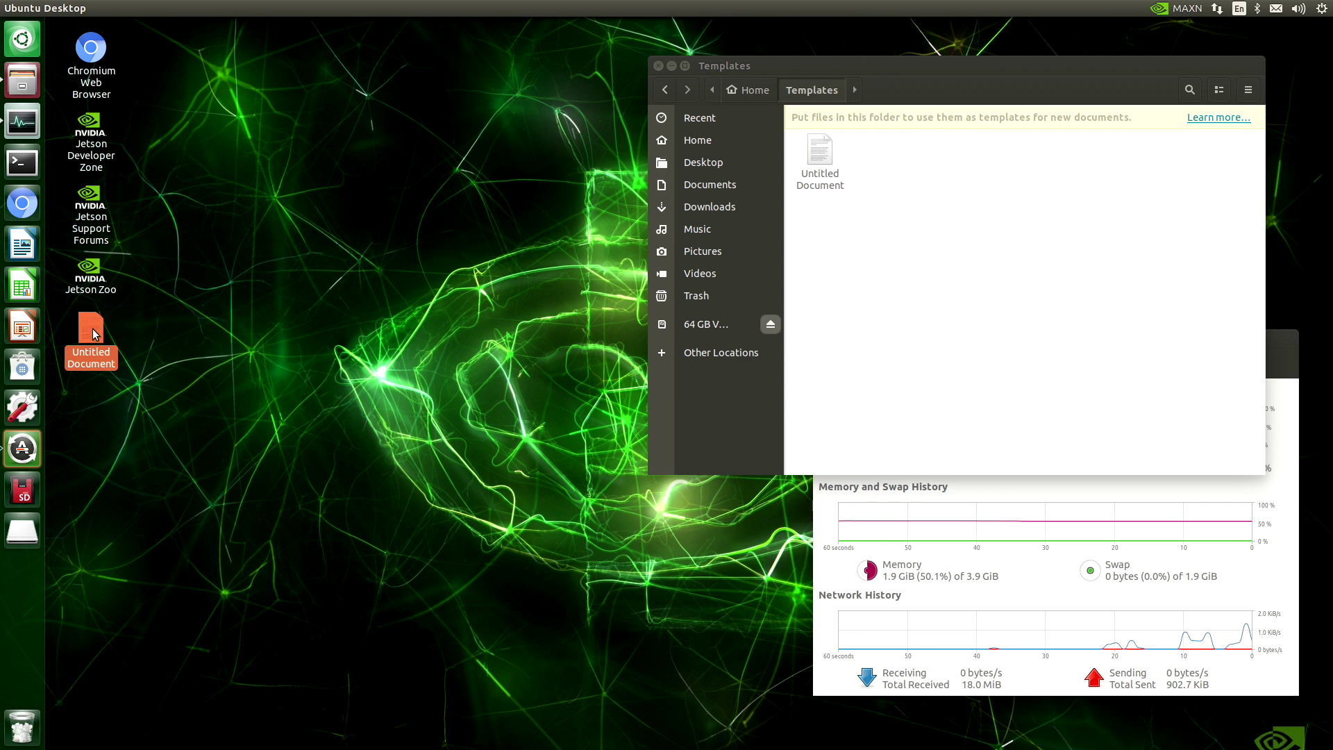
left_click_drag(95, 334, 830, 184)
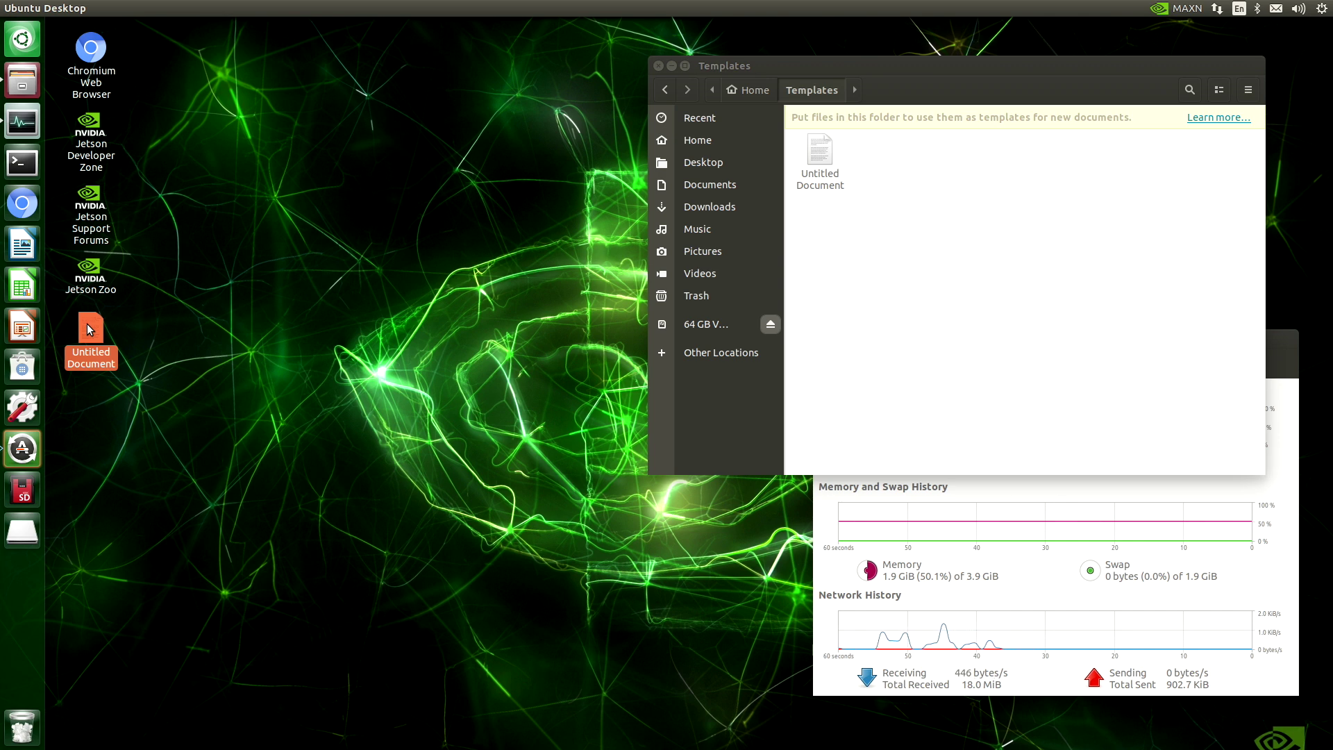
- Shift the Templates window slightly and create another document inside that folder from the Untitled Document template
left_click_drag(913, 62, 873, 91)
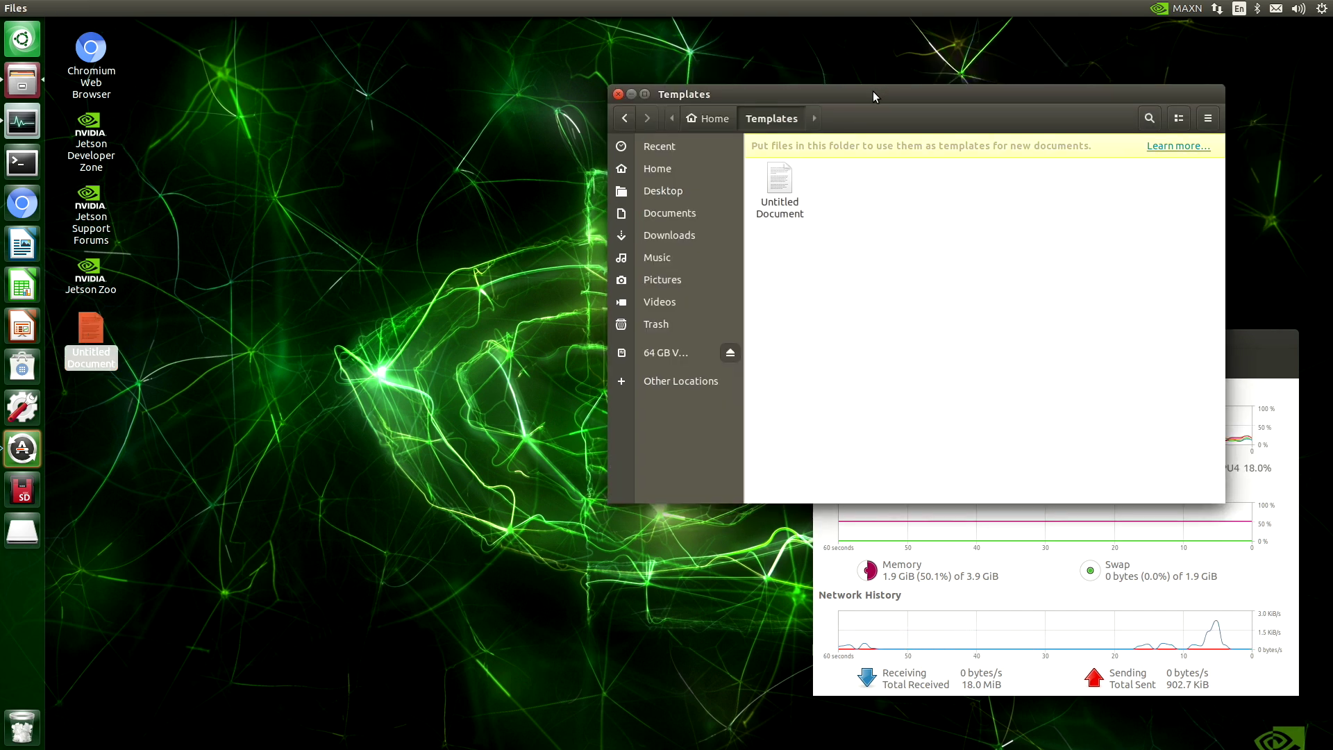
right_click(858, 193)
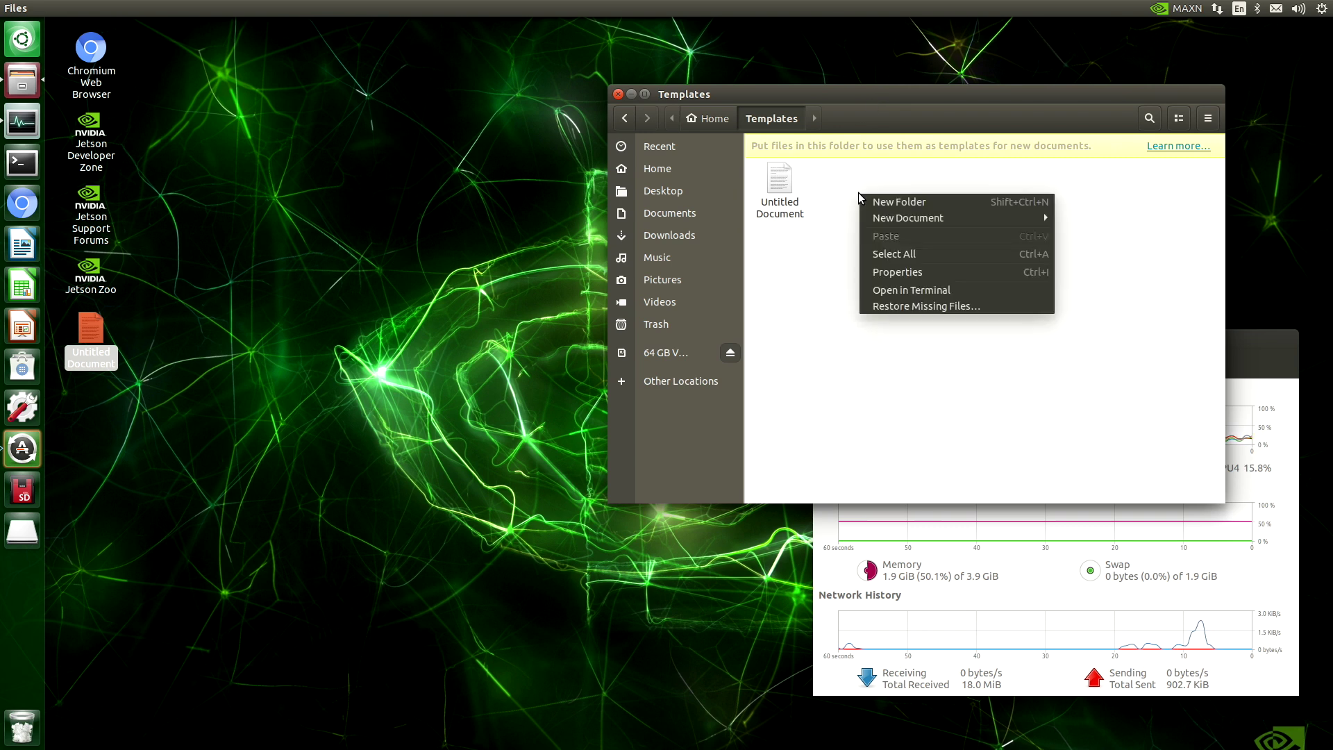
mouse_move(884, 218)
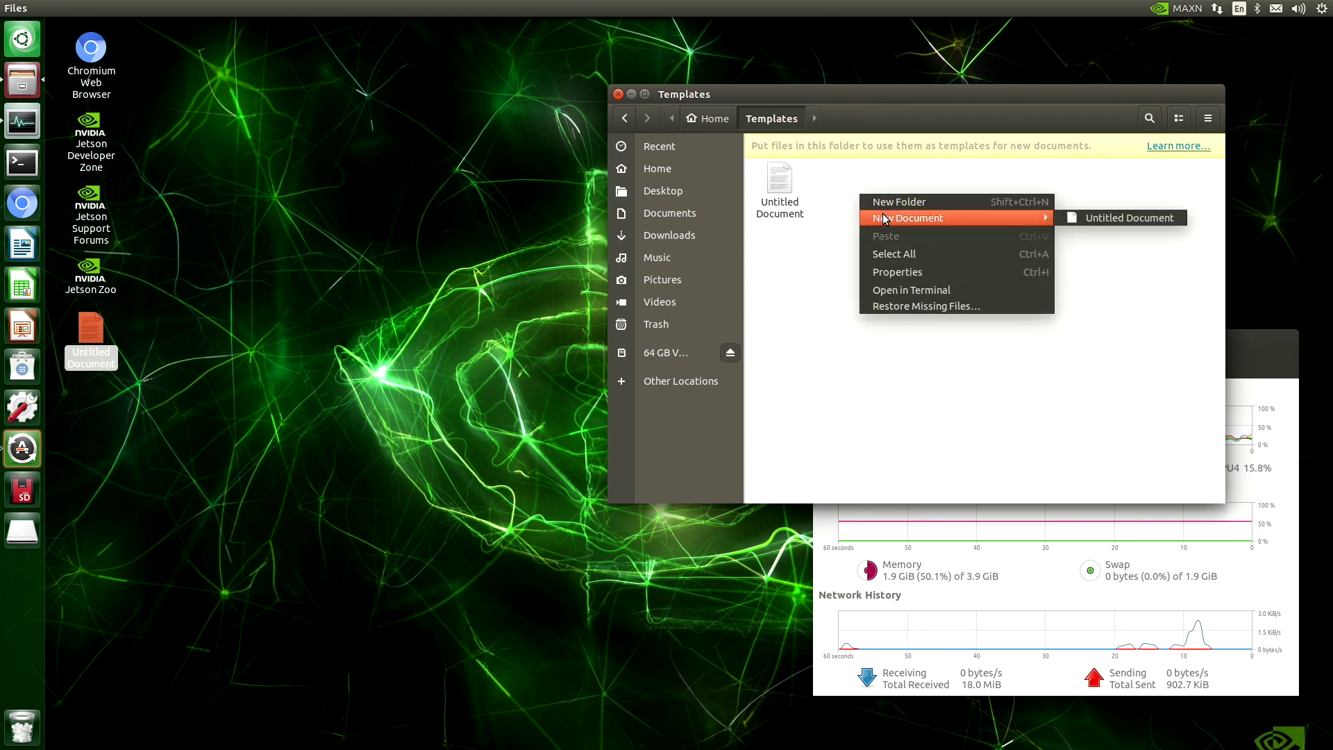
left_click(1102, 215)
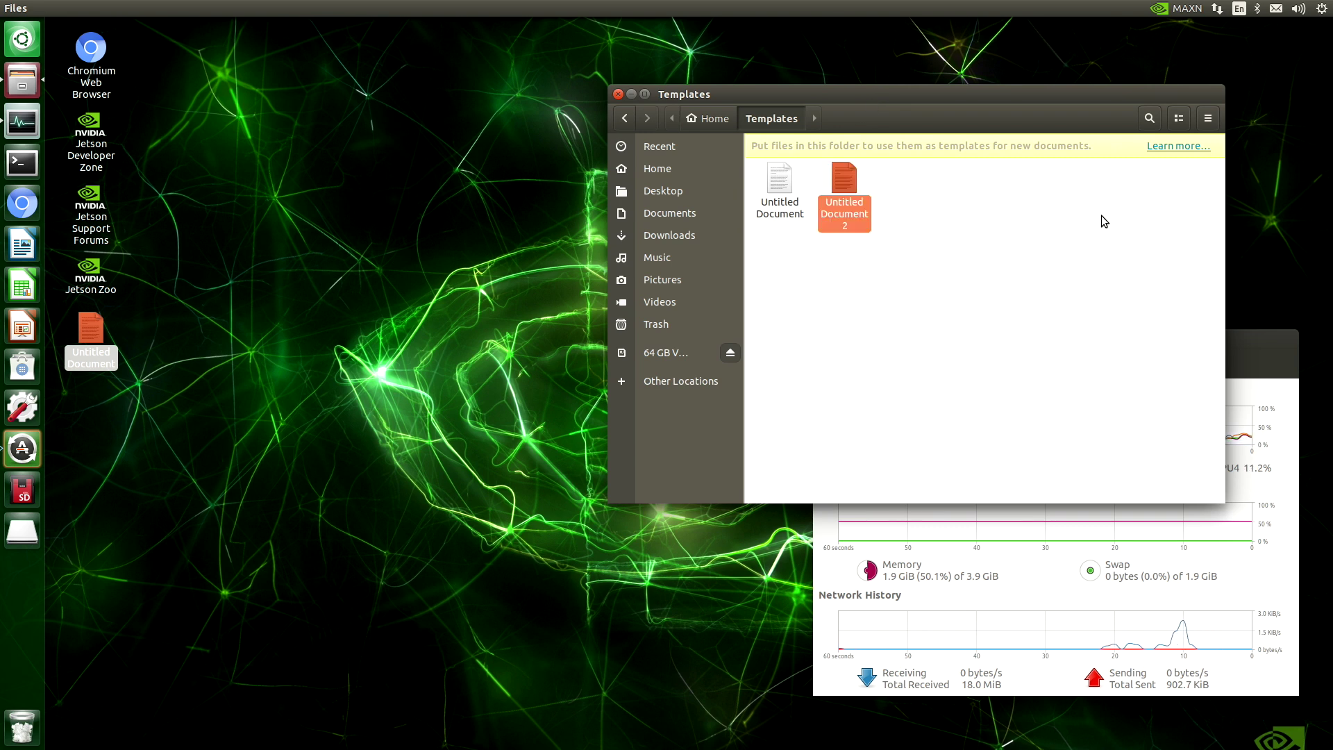
- Rename the "Untitled Document 2" file in the Templates folder as script.sh
right_click(845, 204)
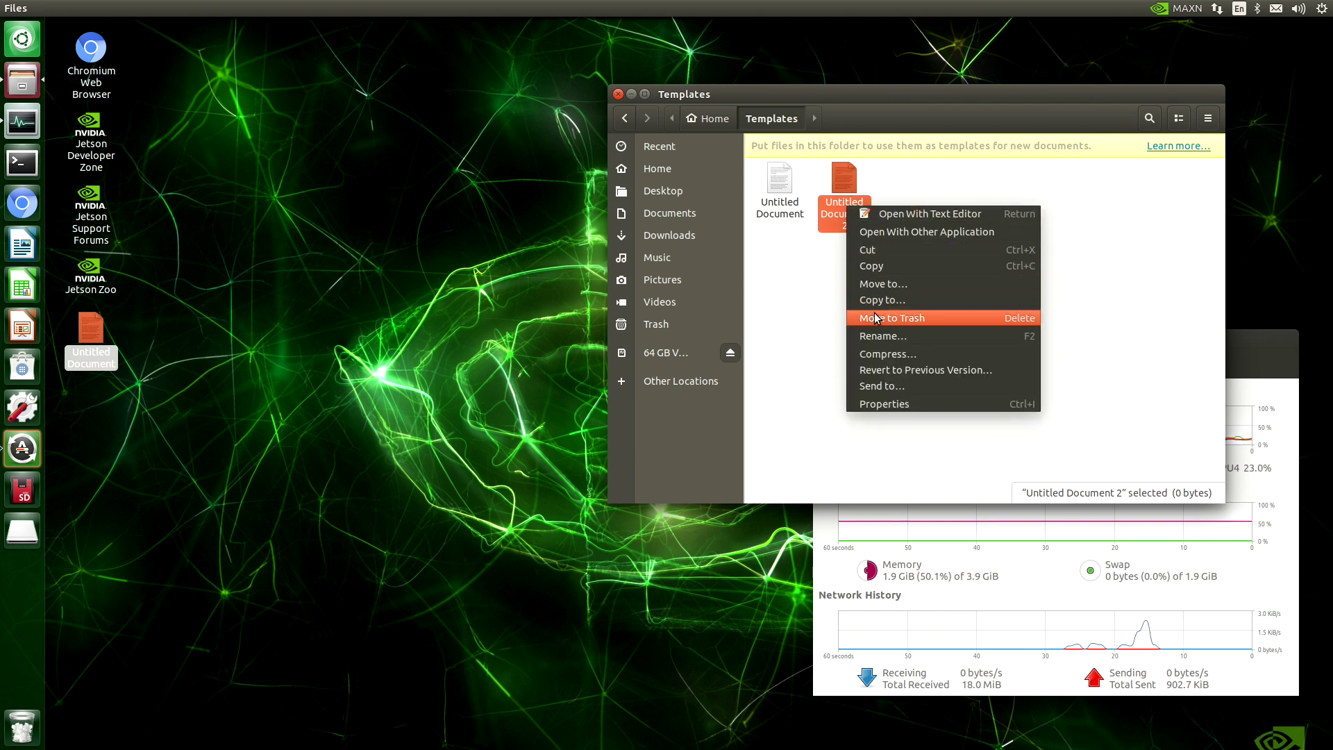
left_click(878, 335)
type("script.sh")
left_click(908, 277)
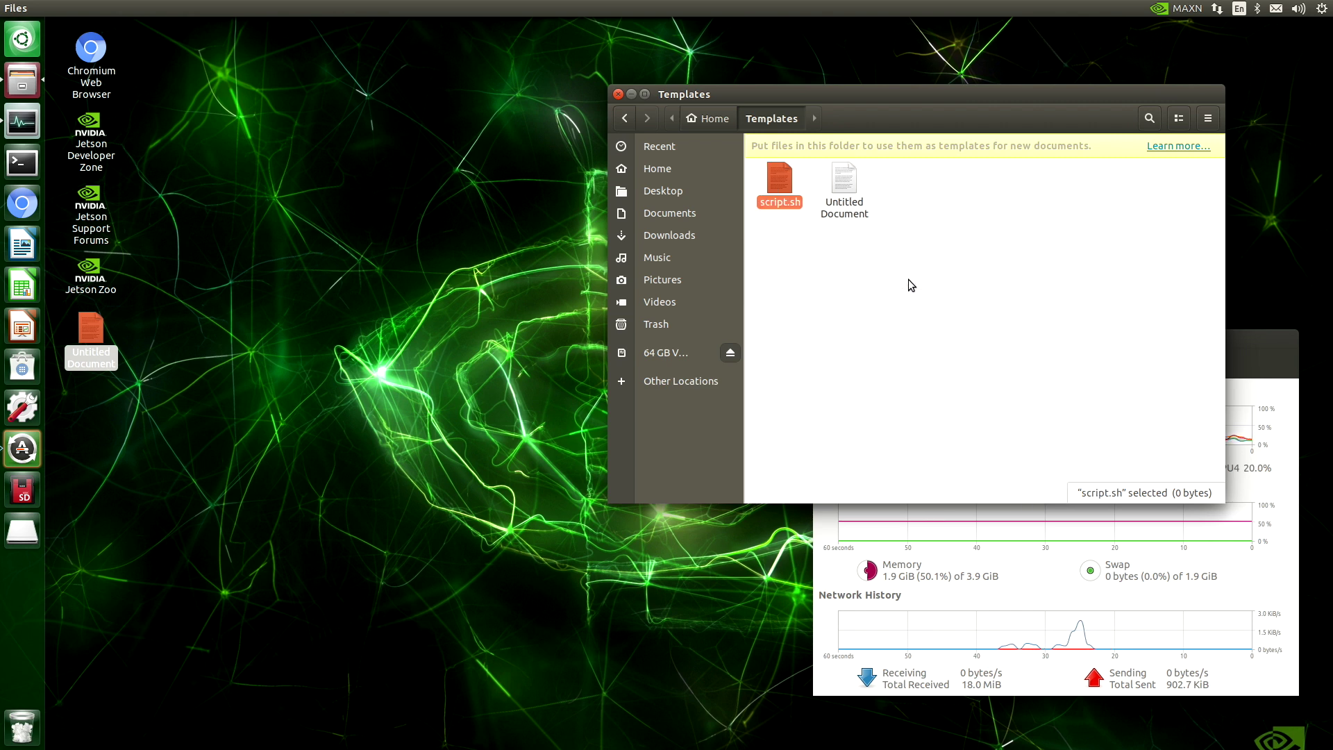
- Open script.sh from the Templates folder in the text editor and enter the first line "#! /bin/bash"
right_click(779, 179)
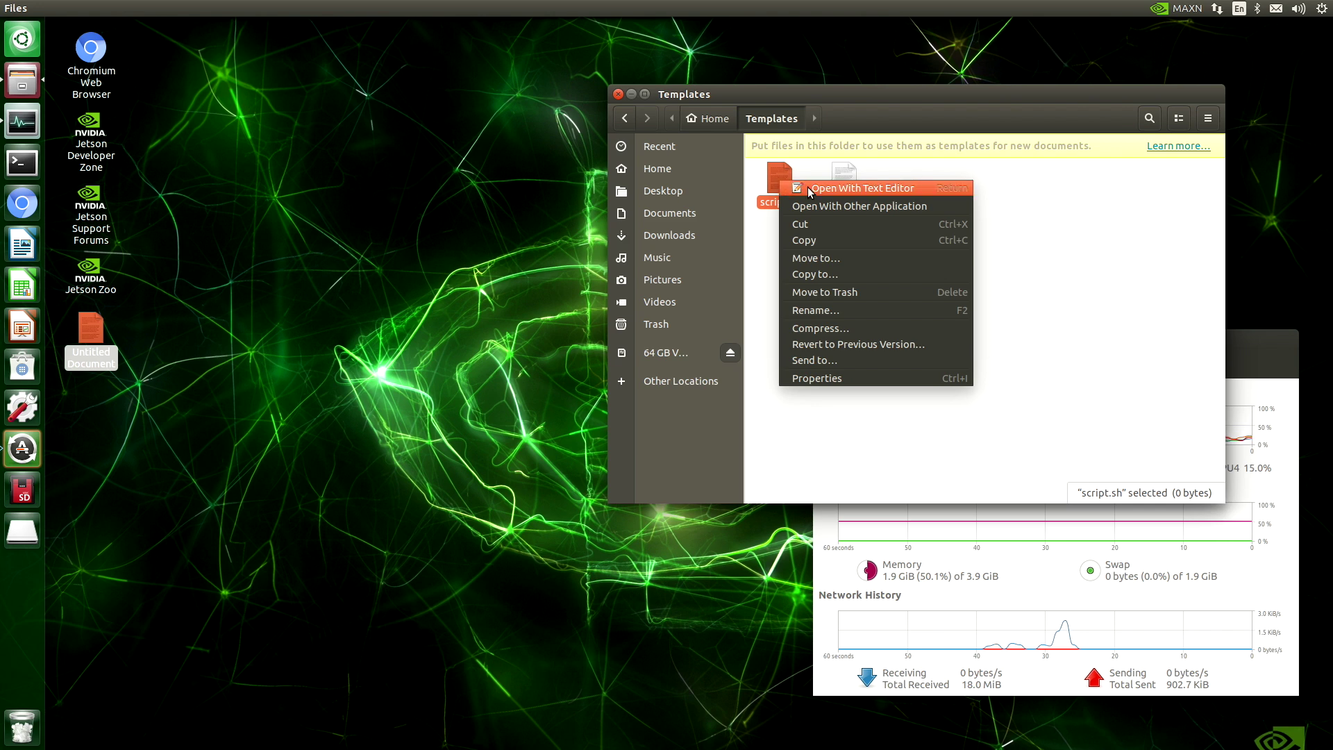
left_click(809, 189)
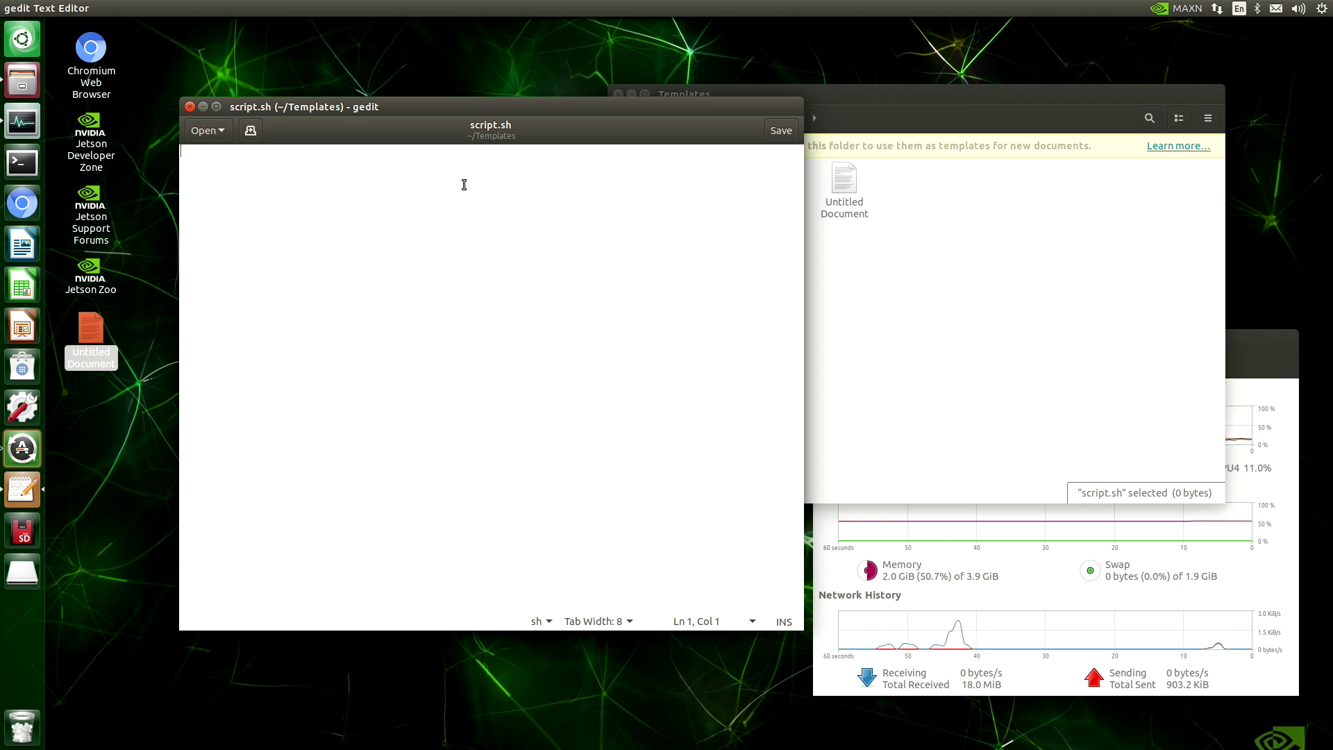
type("#")
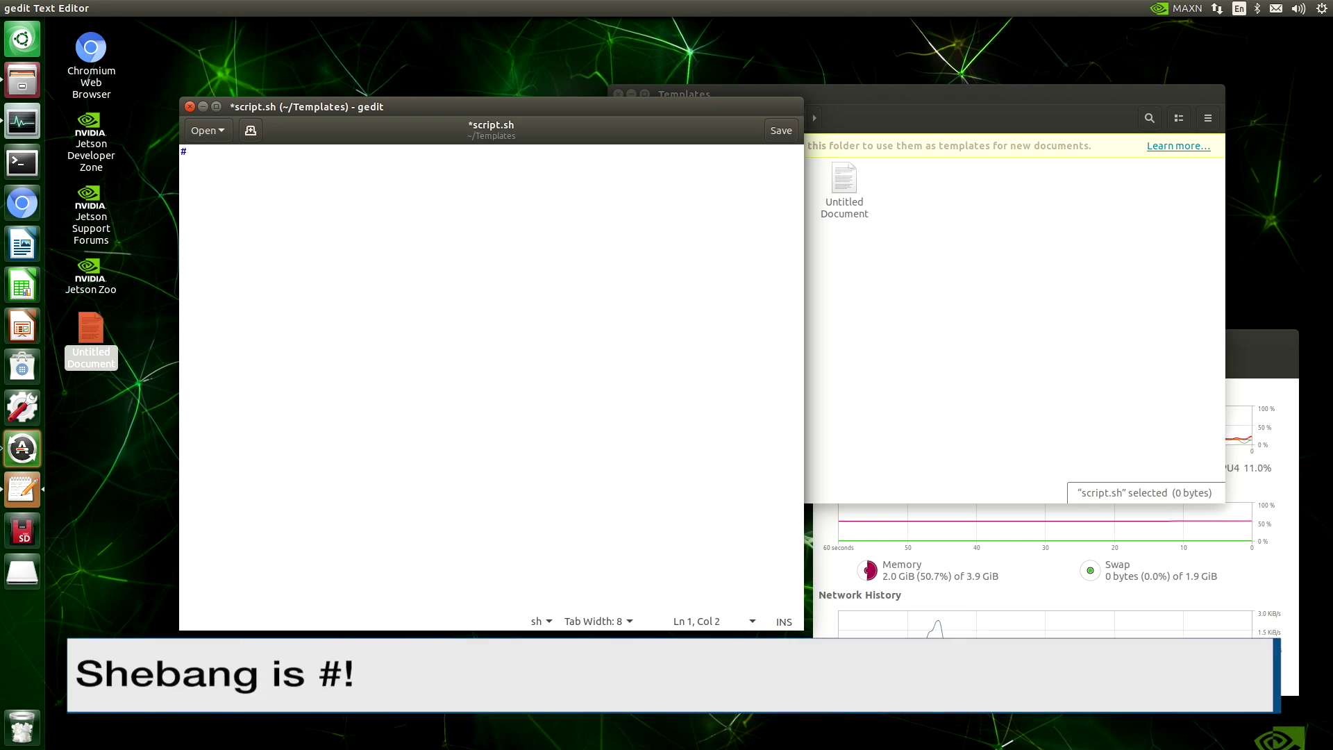
type("! /")
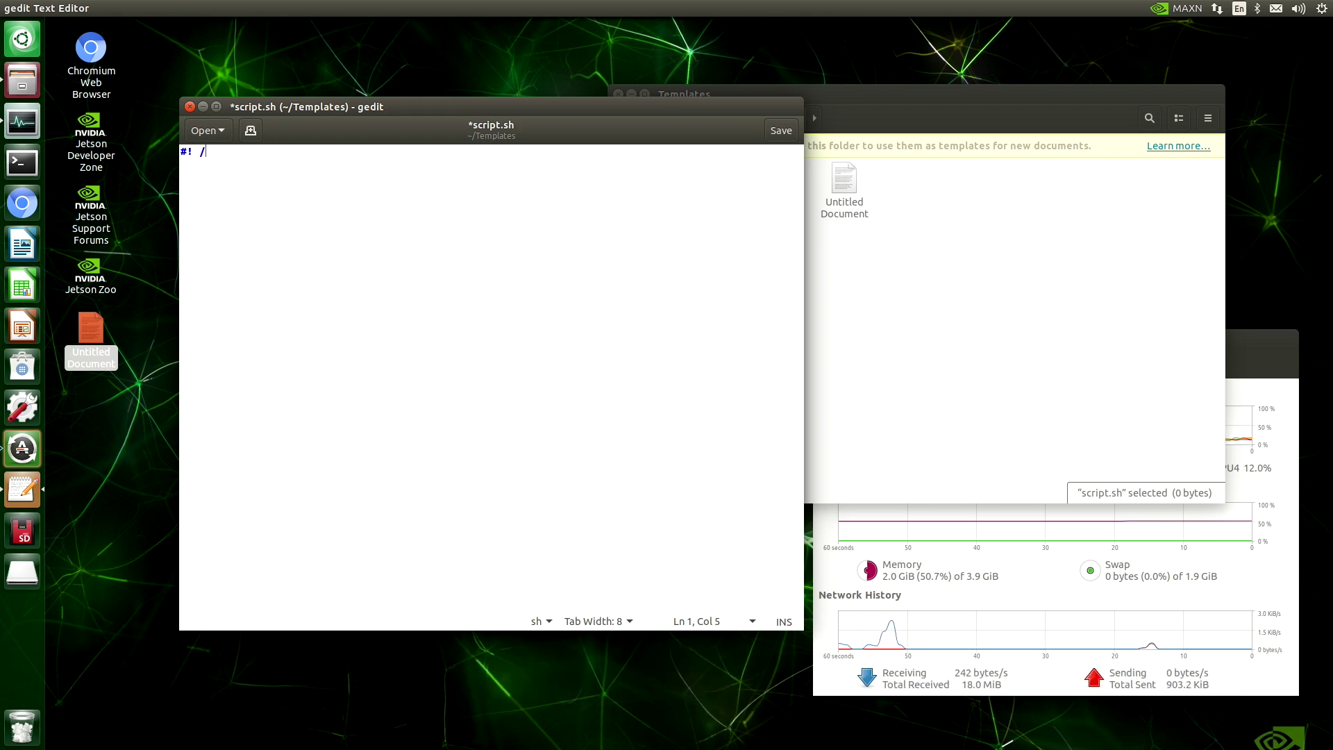
type("bin/bash")
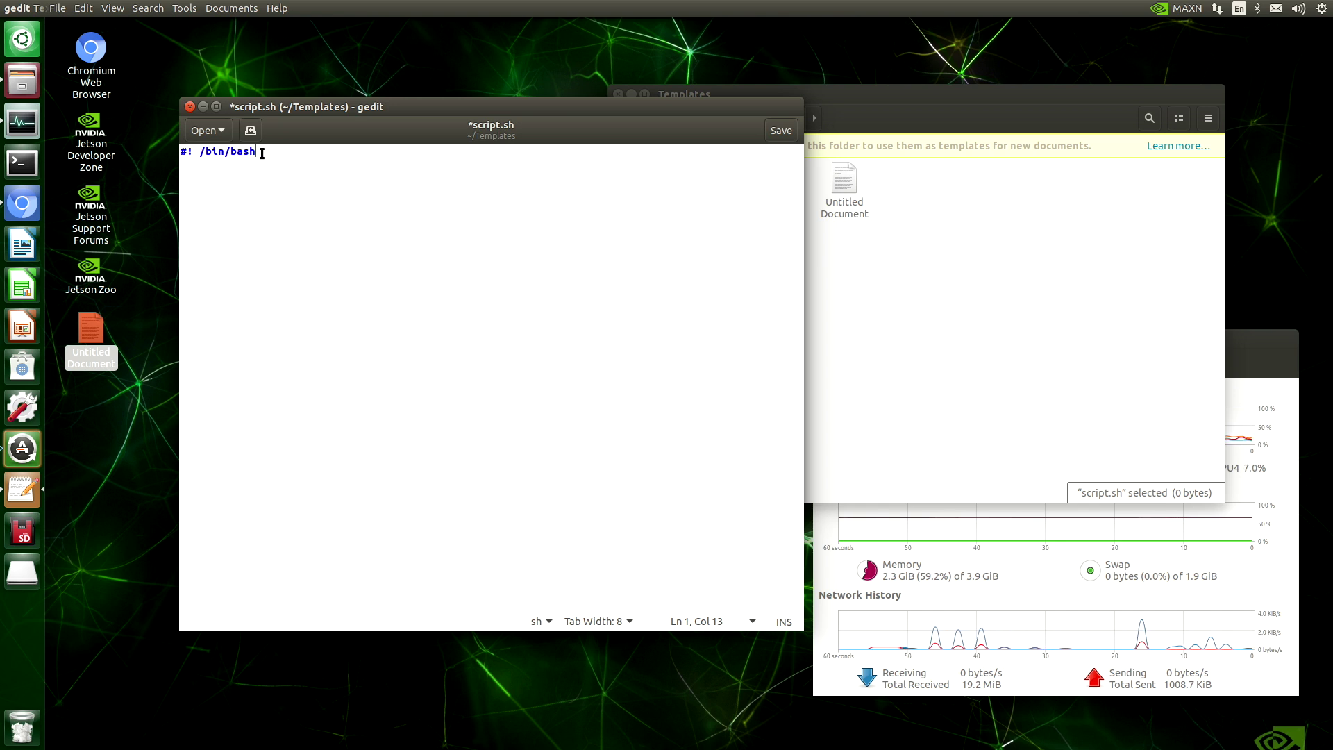
key("Return")
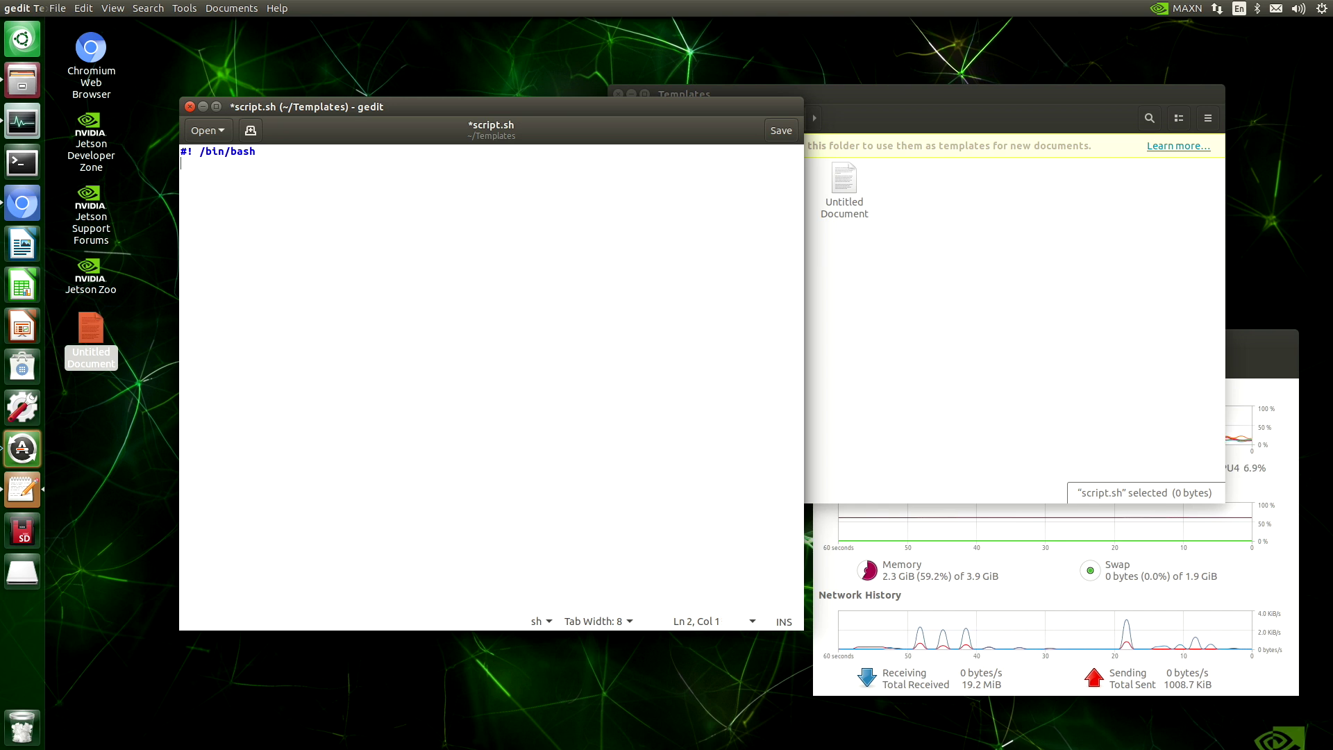
- Add the comment lines "# Copyright (c) 2019 JetsonHacks", "# MIT License" and "# Description" to script.sh, and close it with the changes saved
type("# Copyright (c) ")
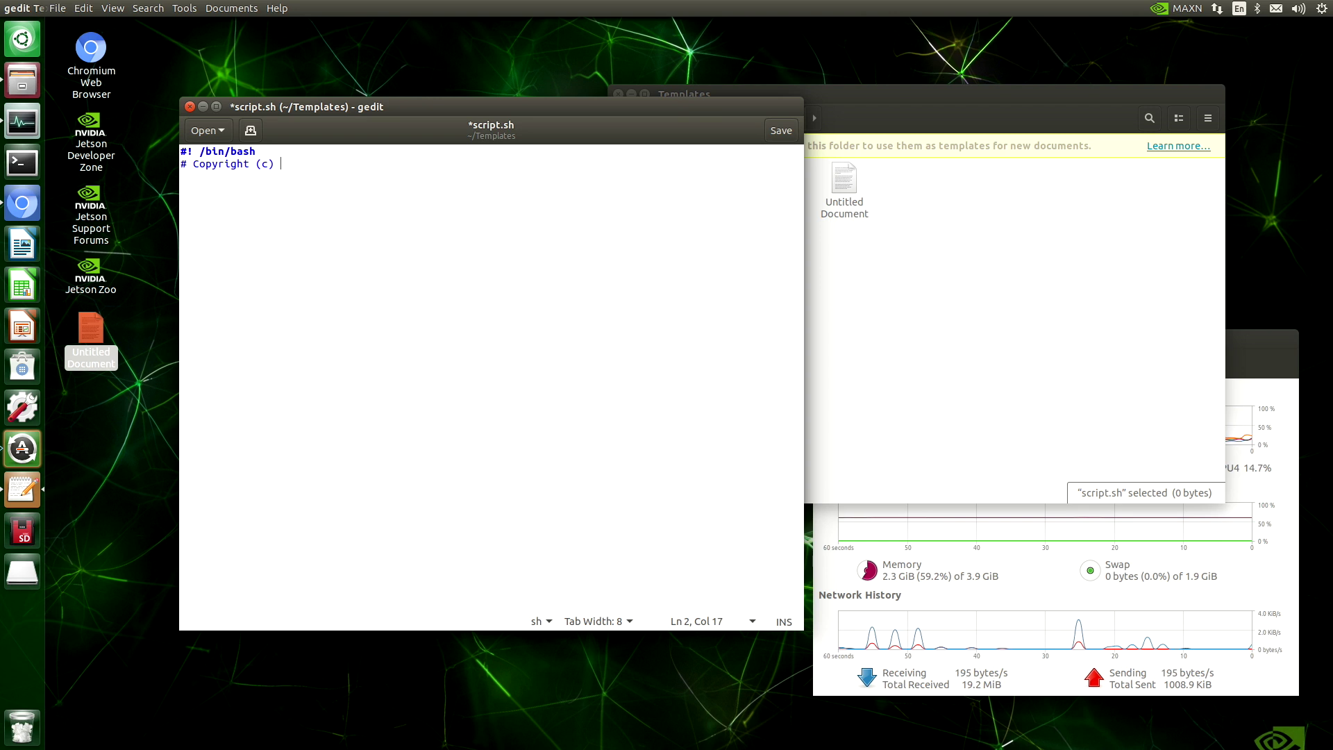
type("2018 JetsonHacks")
key("Return")
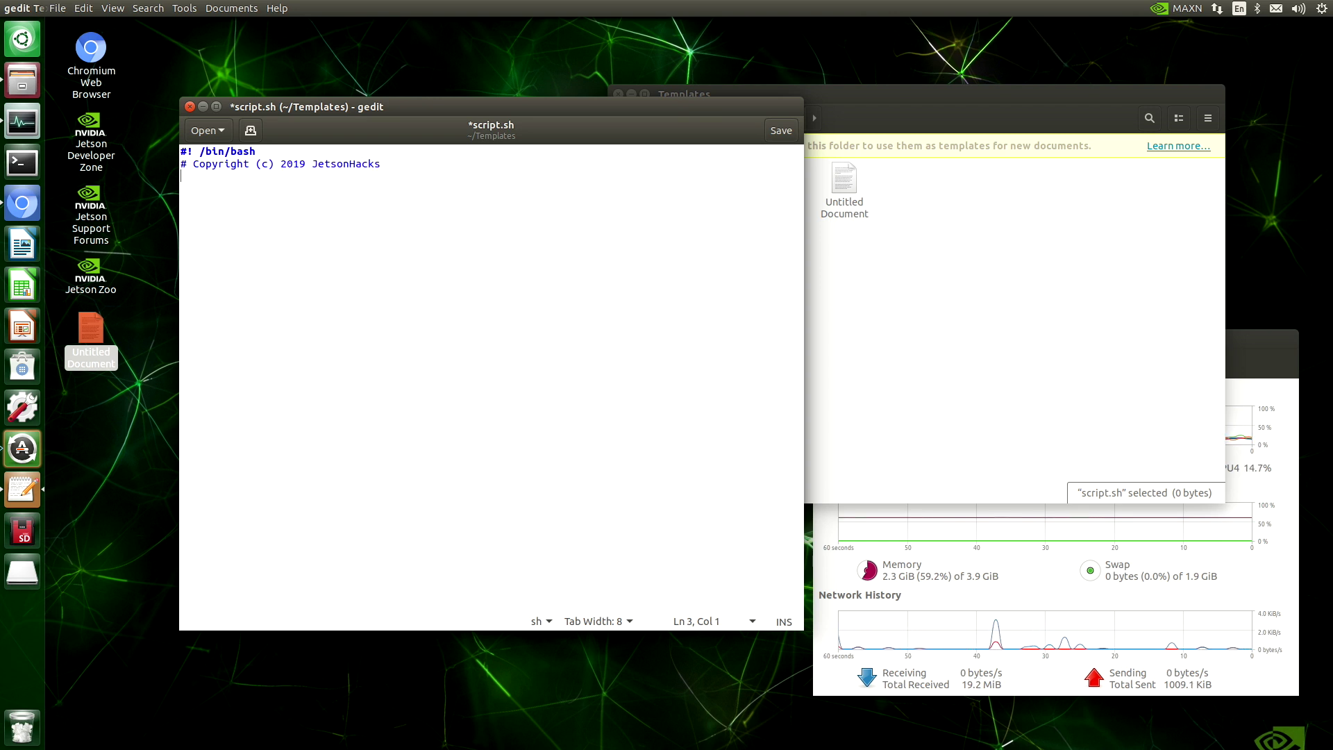
type("# MIT License")
key("Return")
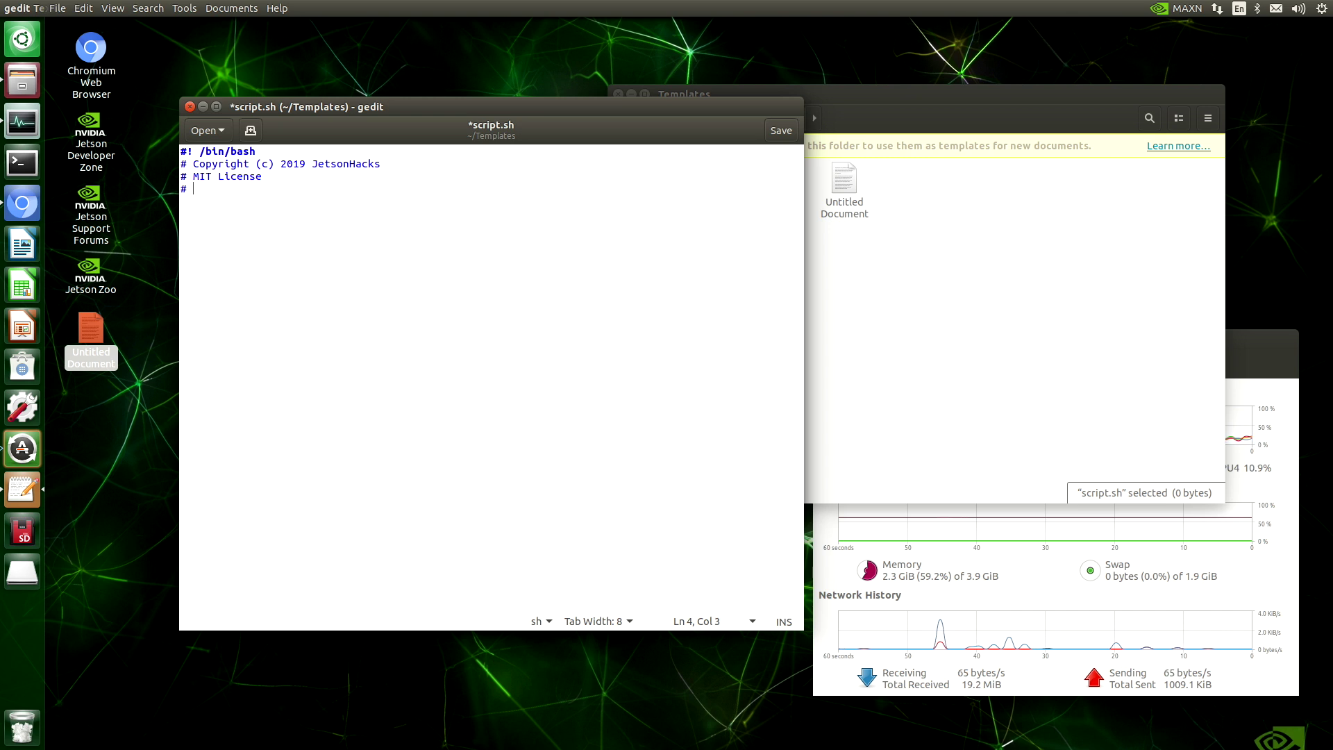
type("# Description")
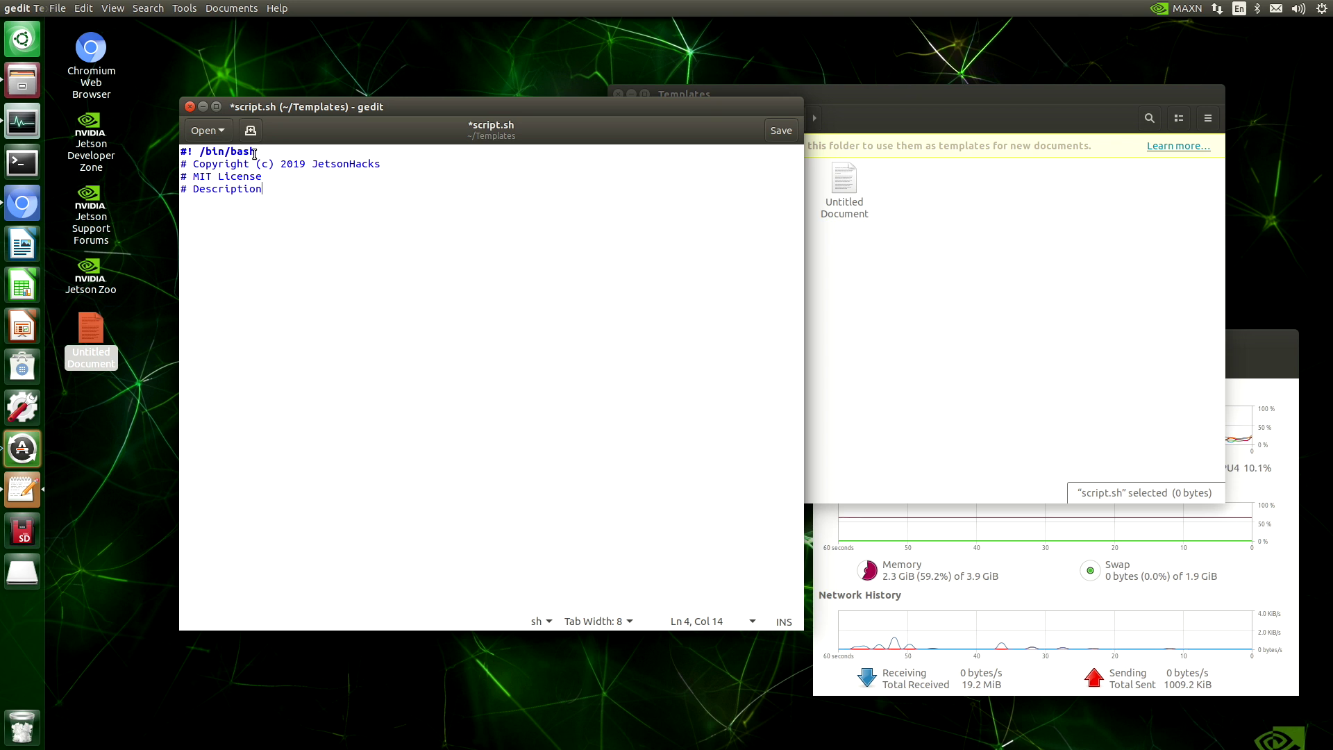
left_click(190, 106)
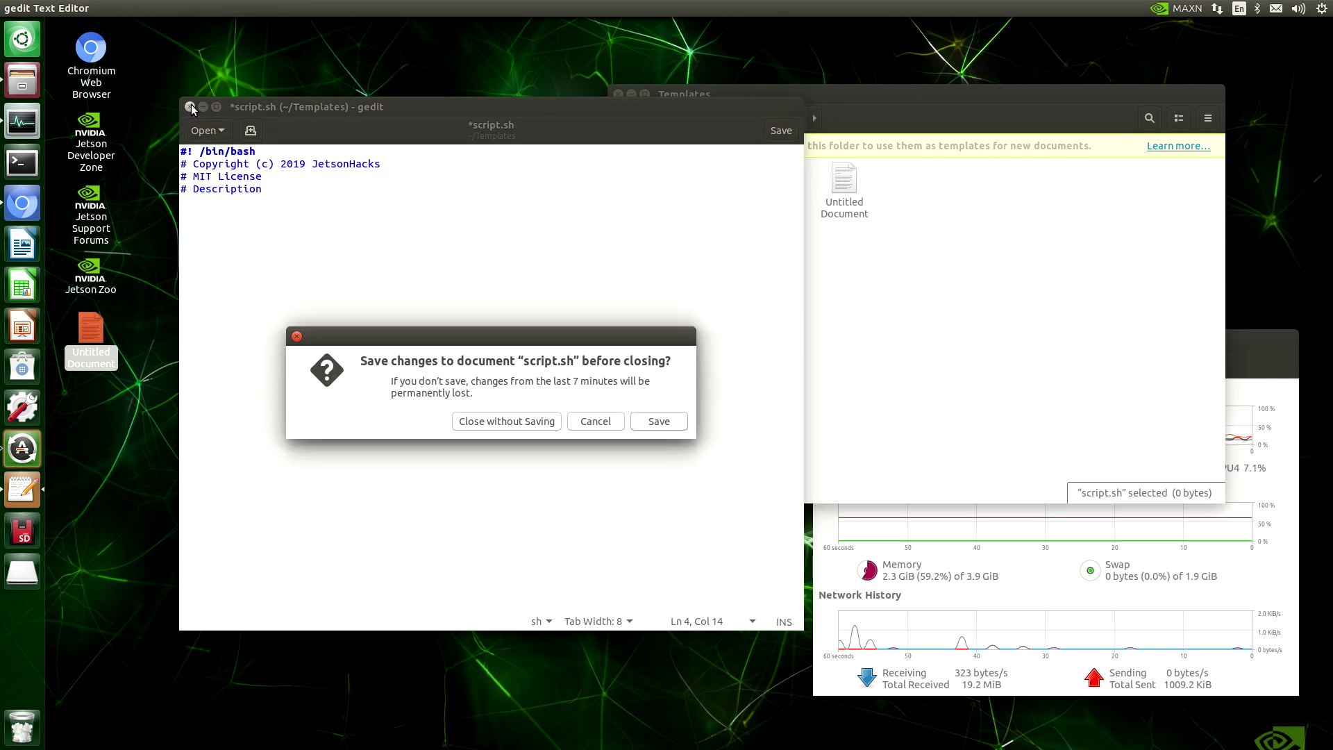
left_click(652, 422)
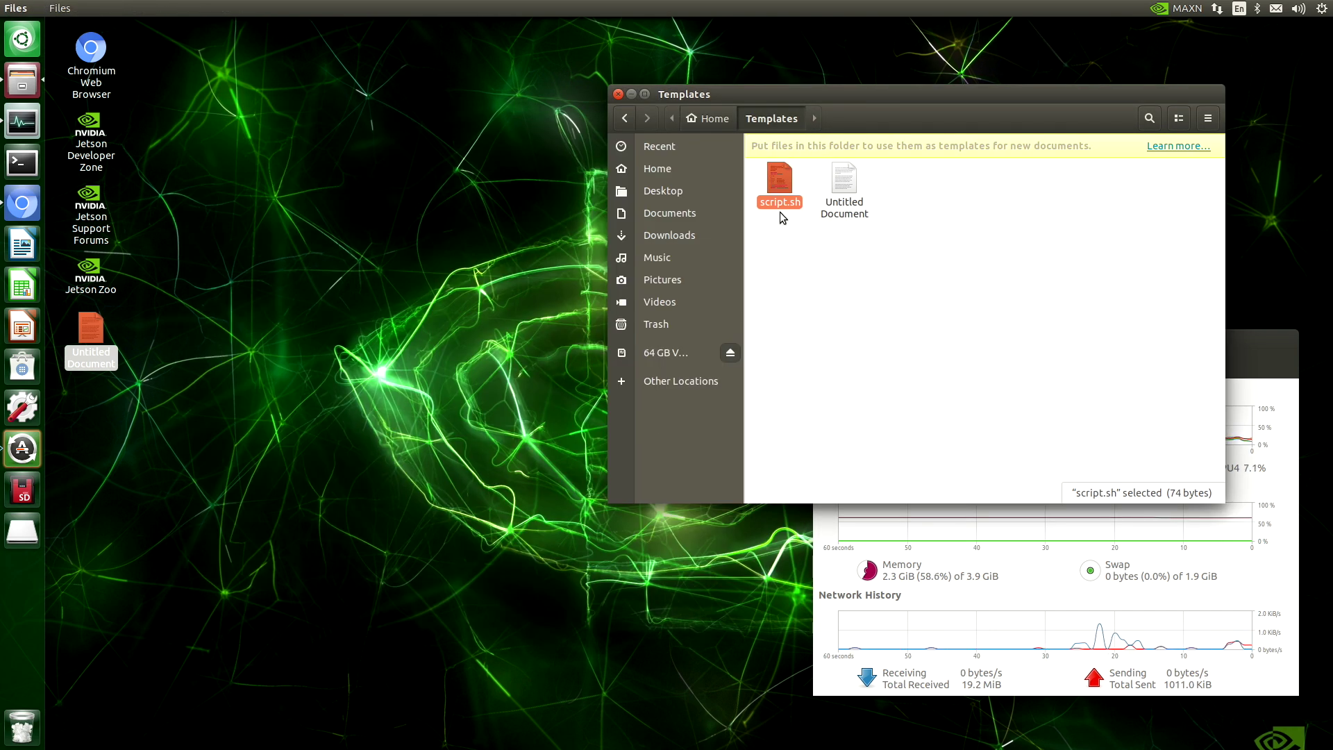
- Allow the script.sh template to be executed as a program in its file permissions and close its properties
right_click(781, 184)
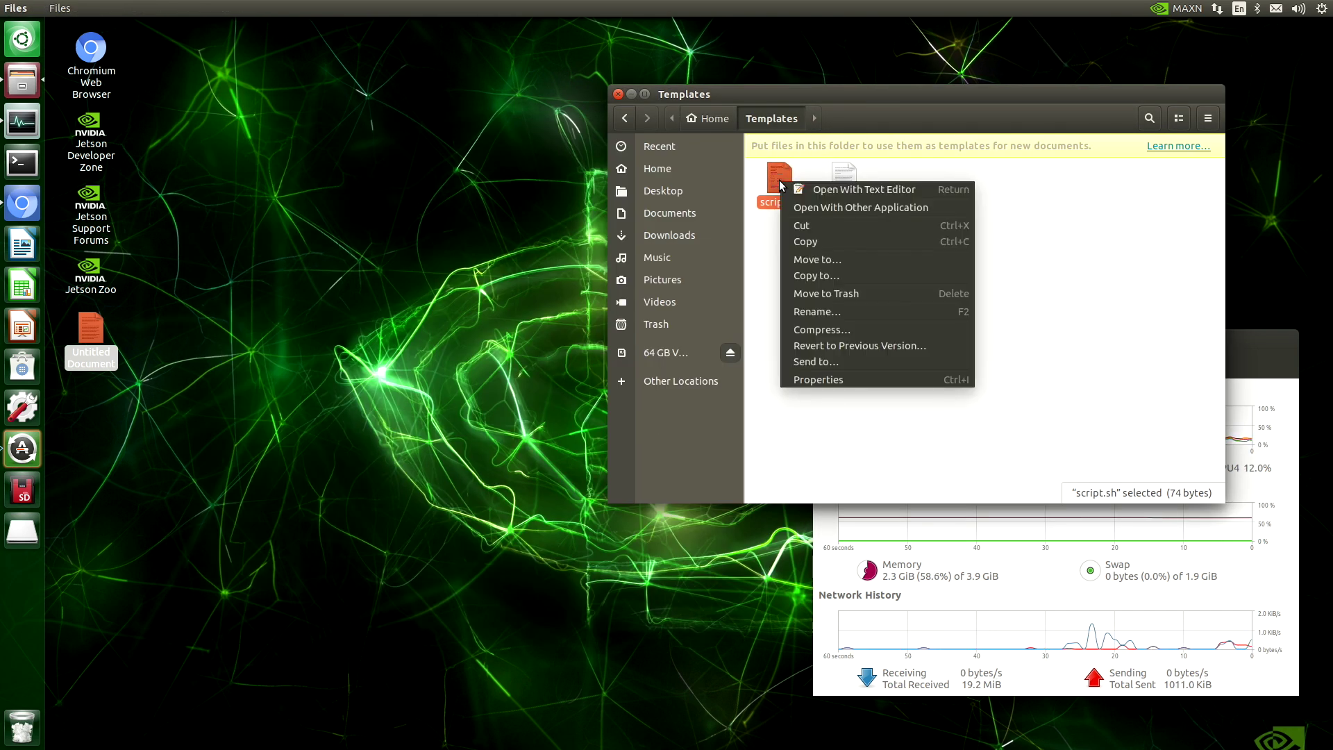
left_click(824, 380)
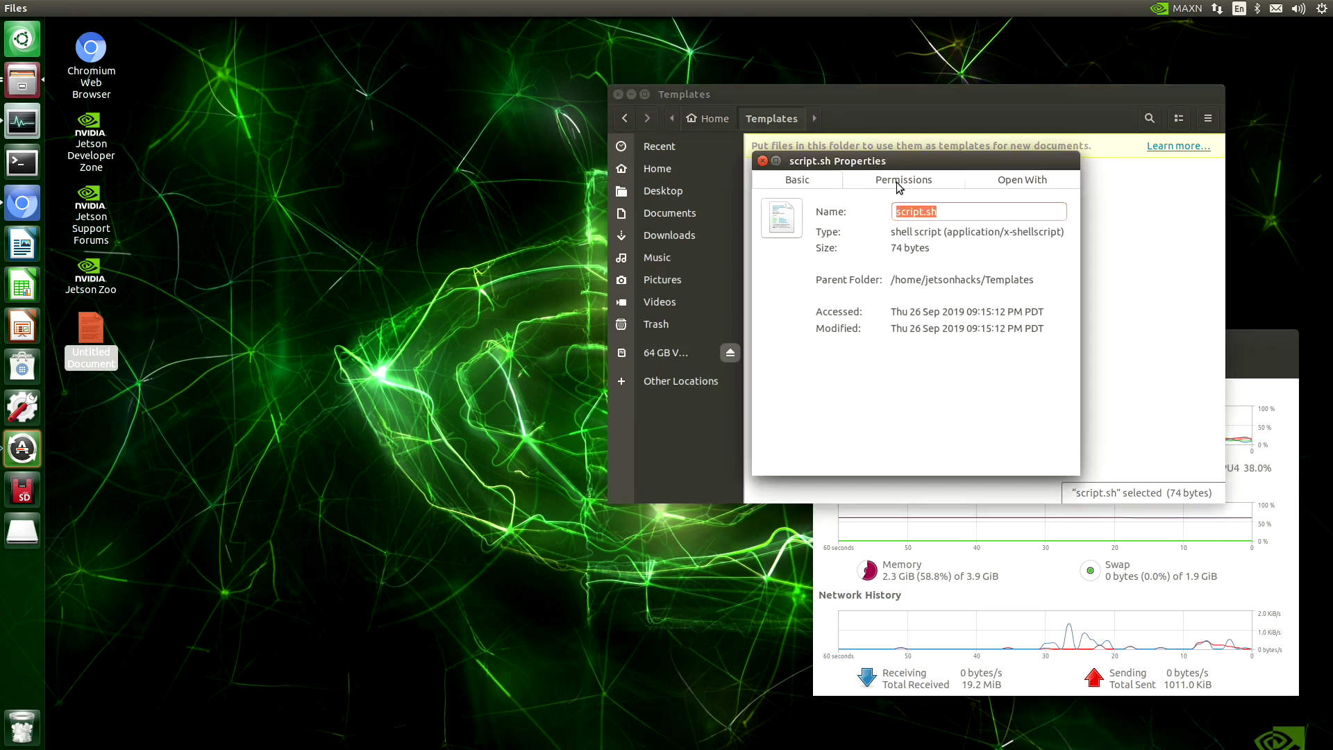
left_click(900, 182)
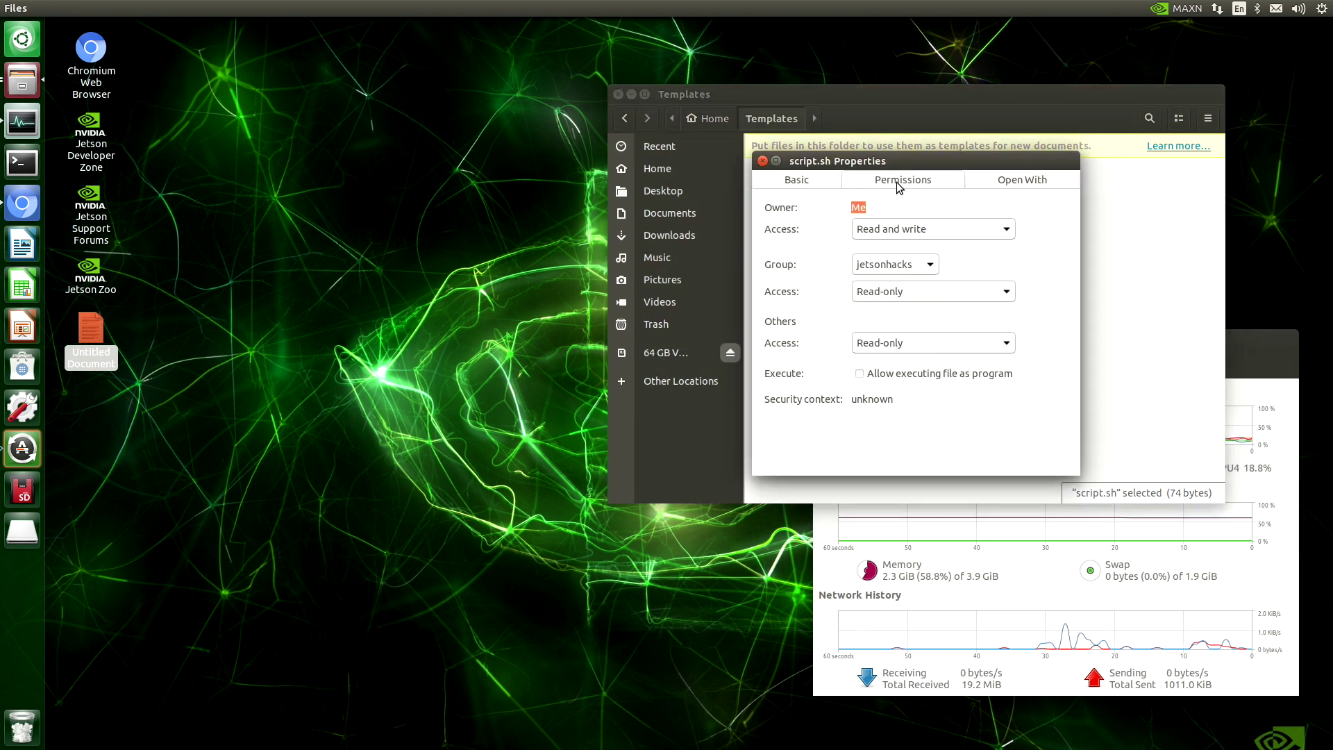
left_click(862, 375)
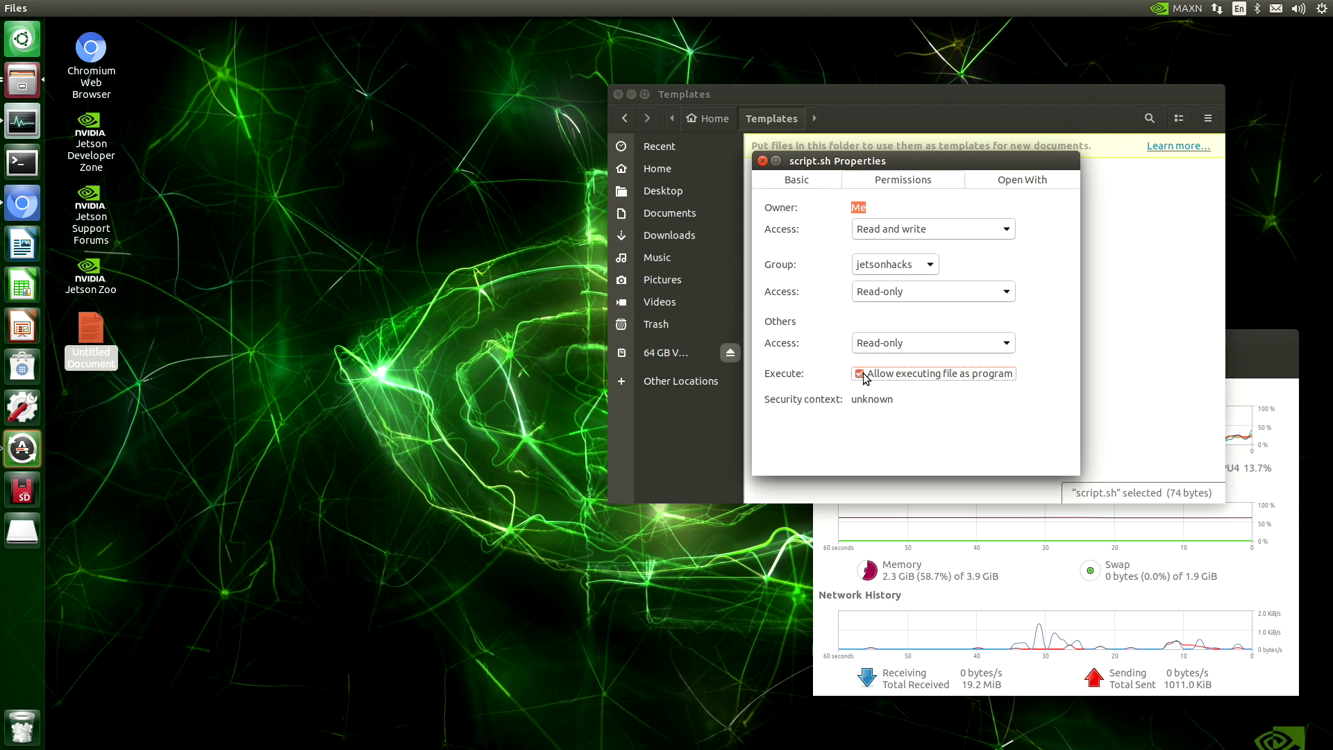
left_click(763, 162)
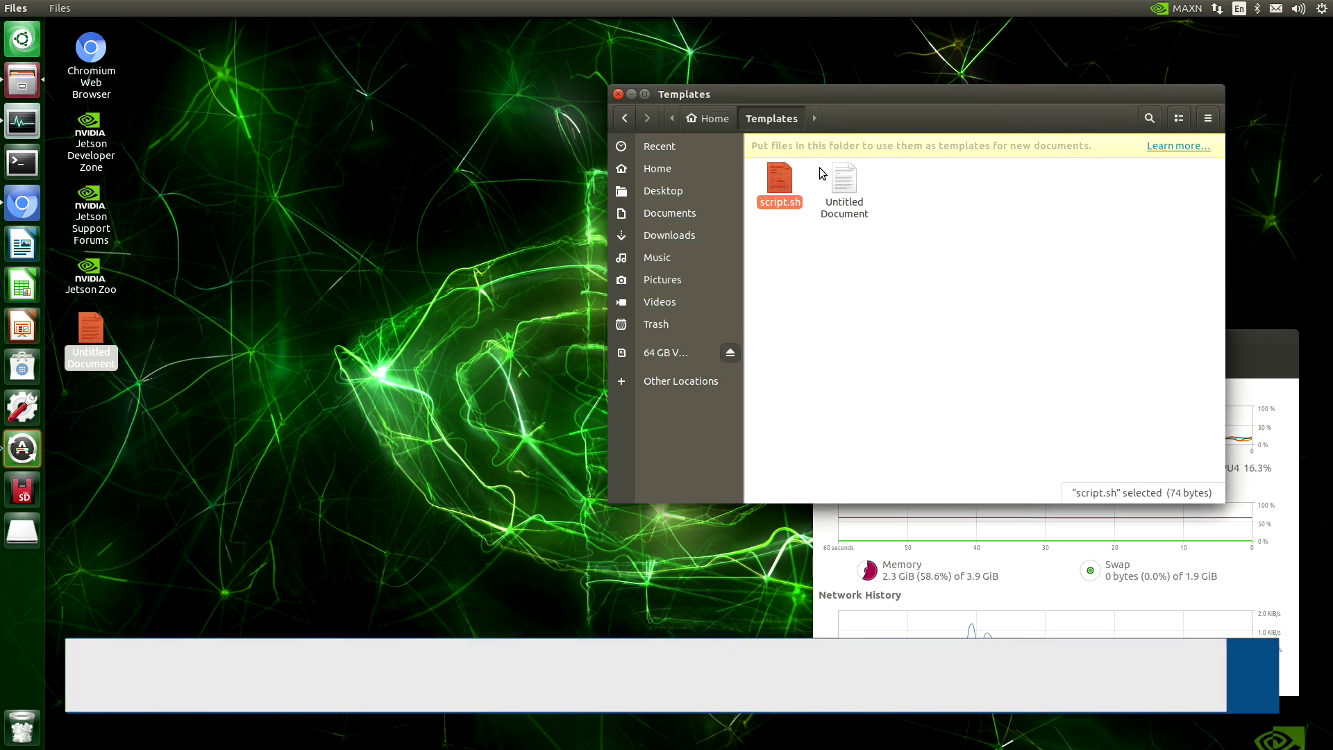
- Open a second file manager window and create a folder named "Testy" in the Home folder
right_click(29, 87)
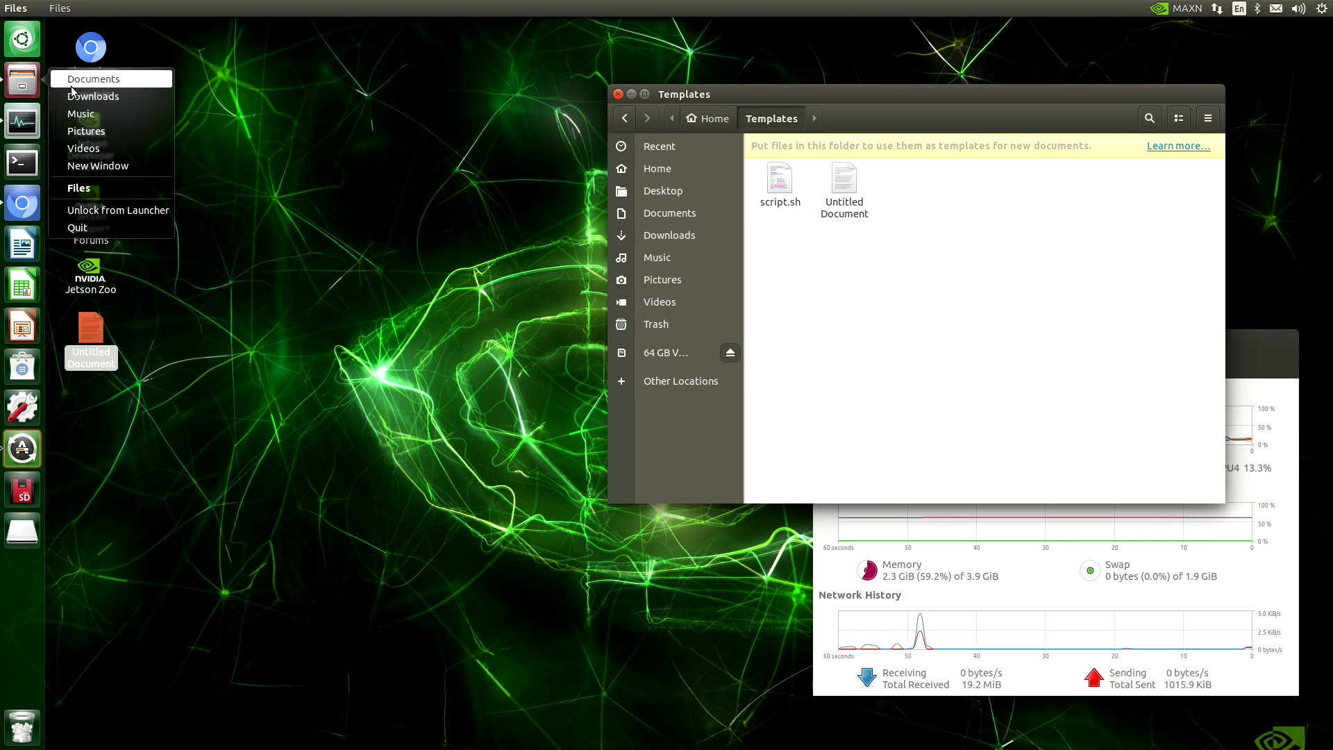
left_click(96, 165)
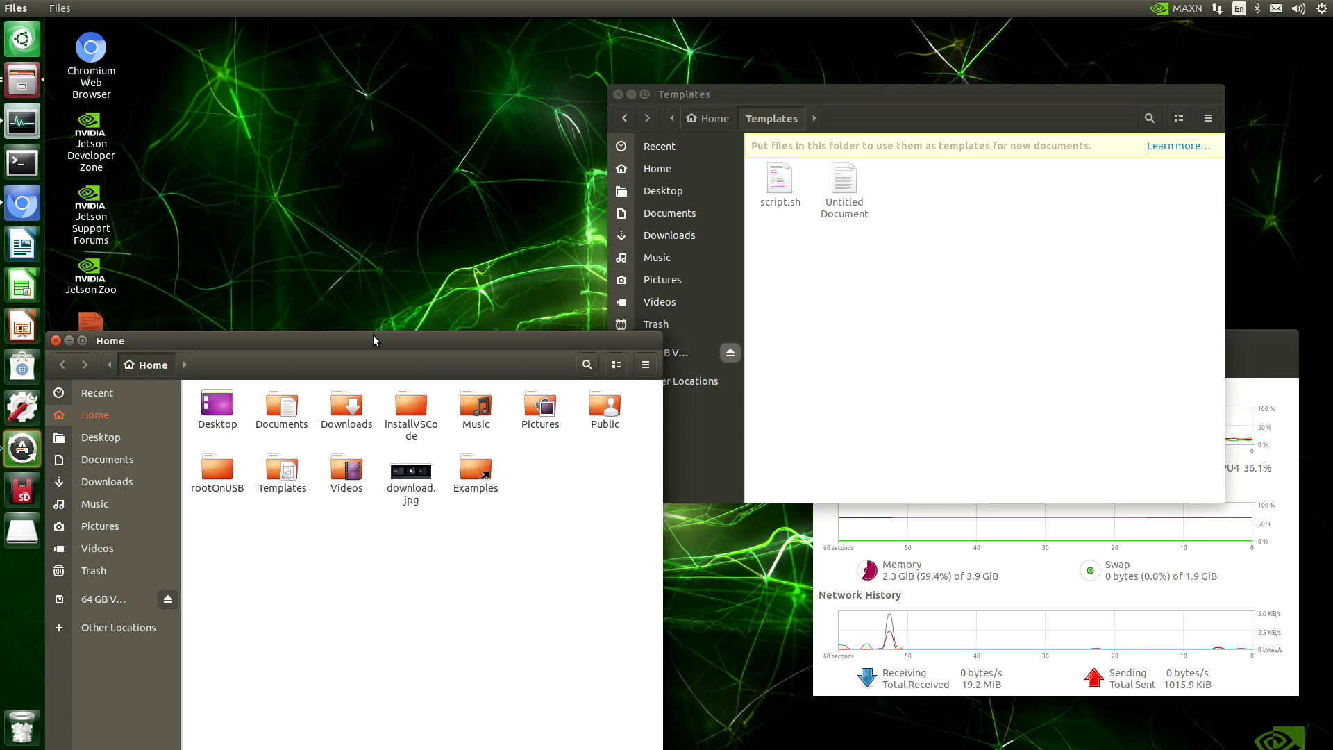
left_click_drag(373, 335, 452, 206)
right_click(601, 453)
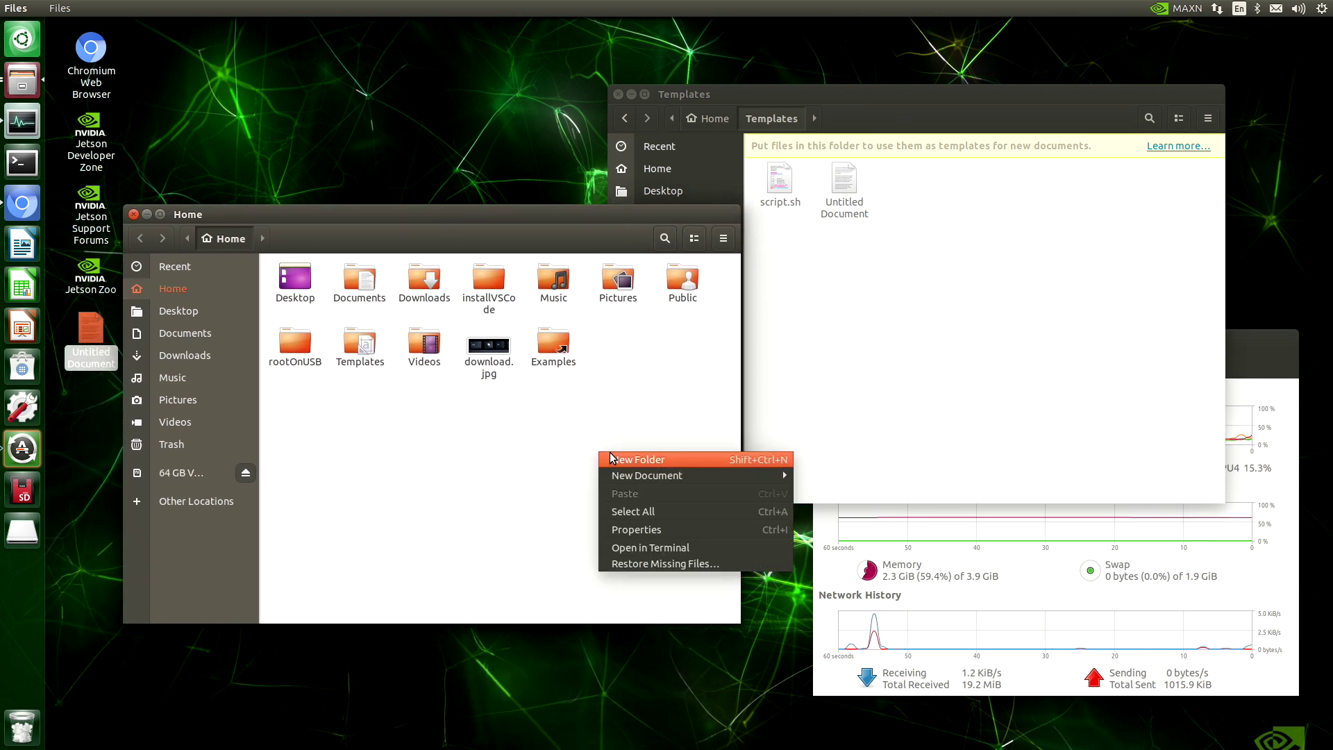
left_click(611, 459)
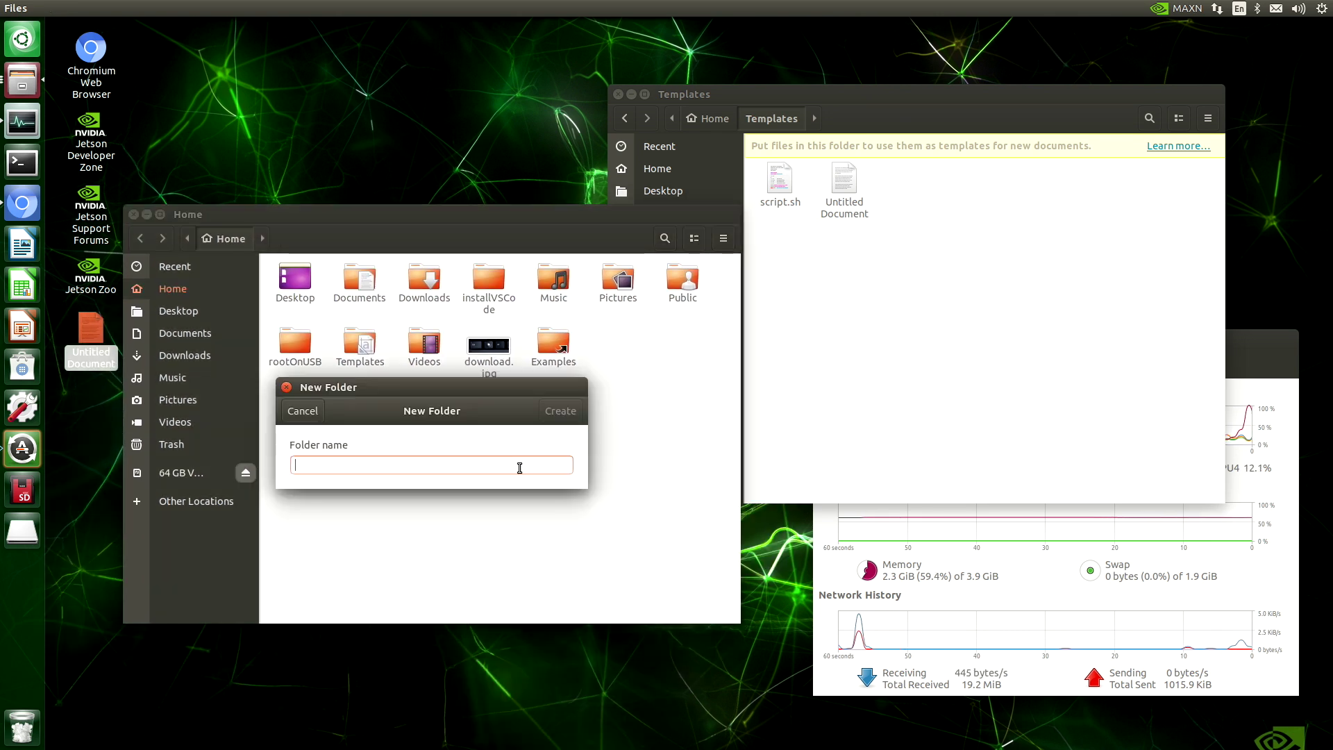
type("Testy")
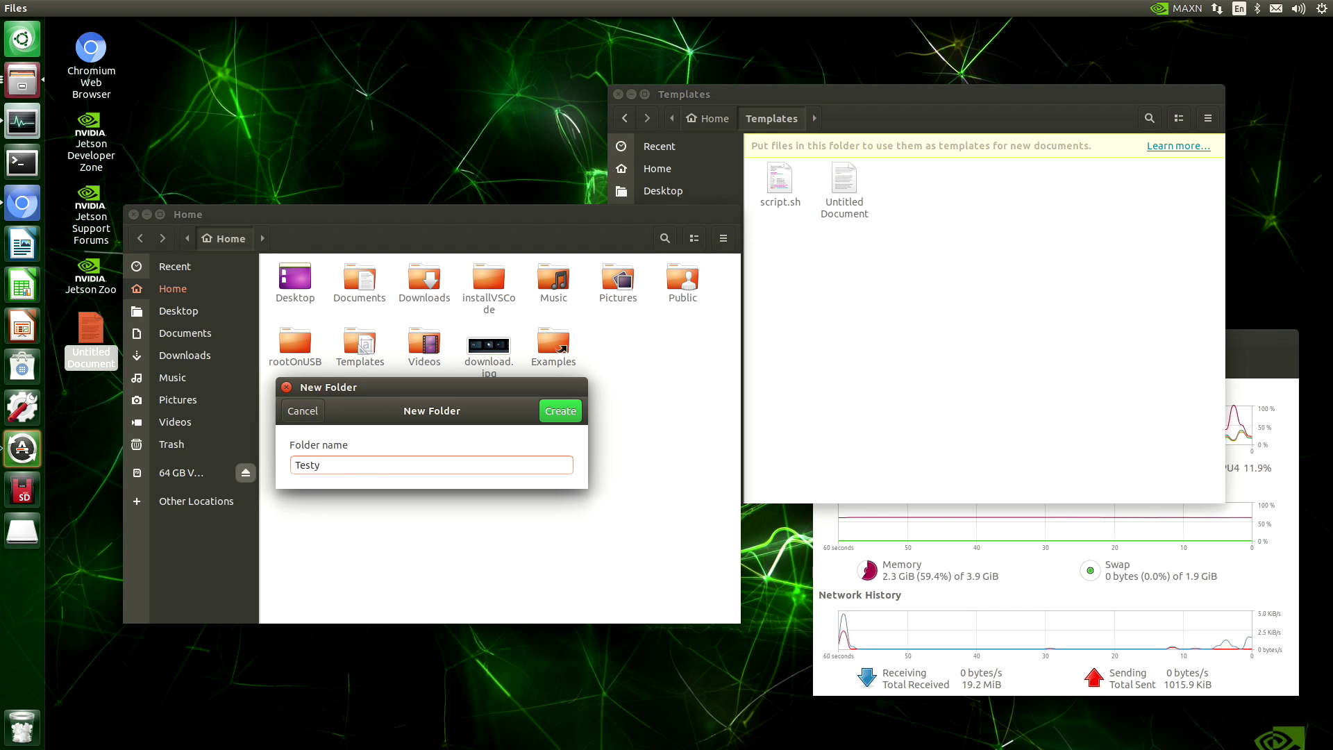
key("Return")
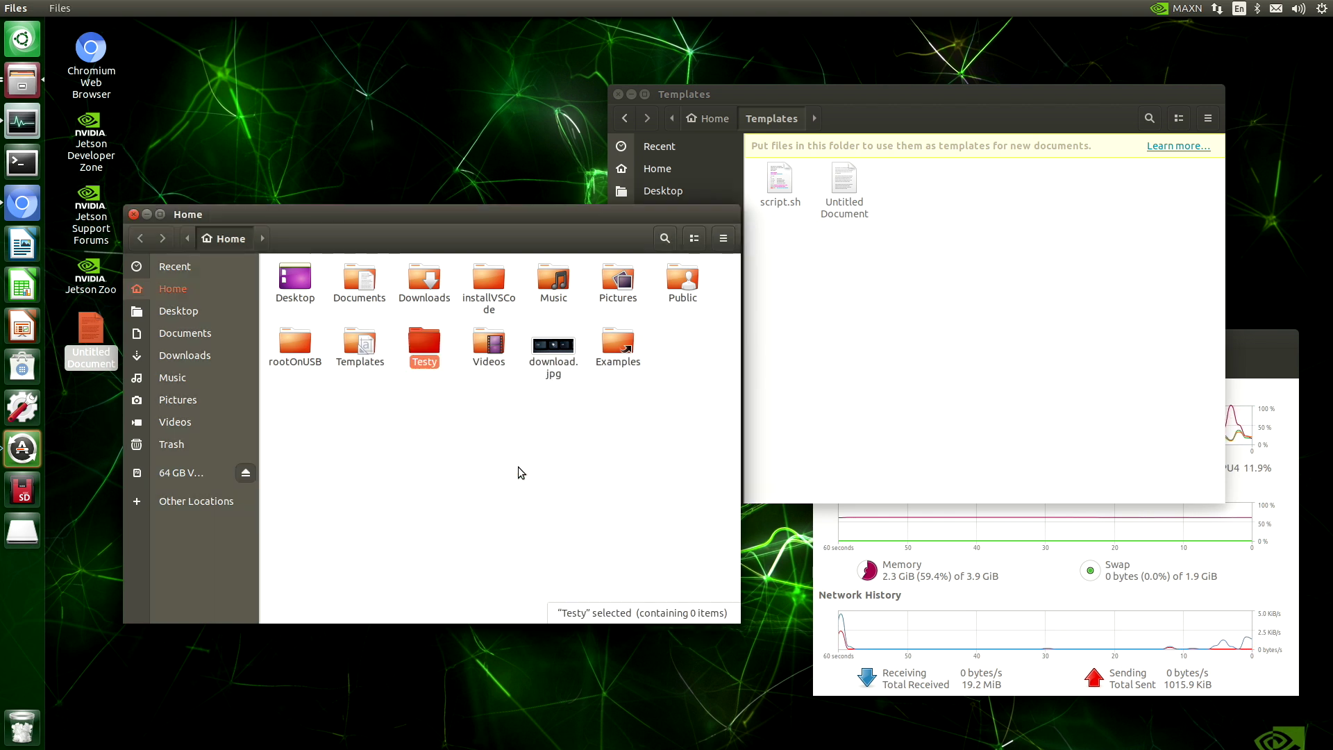
- Create a new document inside the Testy folder from the script.sh template
double_click(425, 344)
right_click(416, 314)
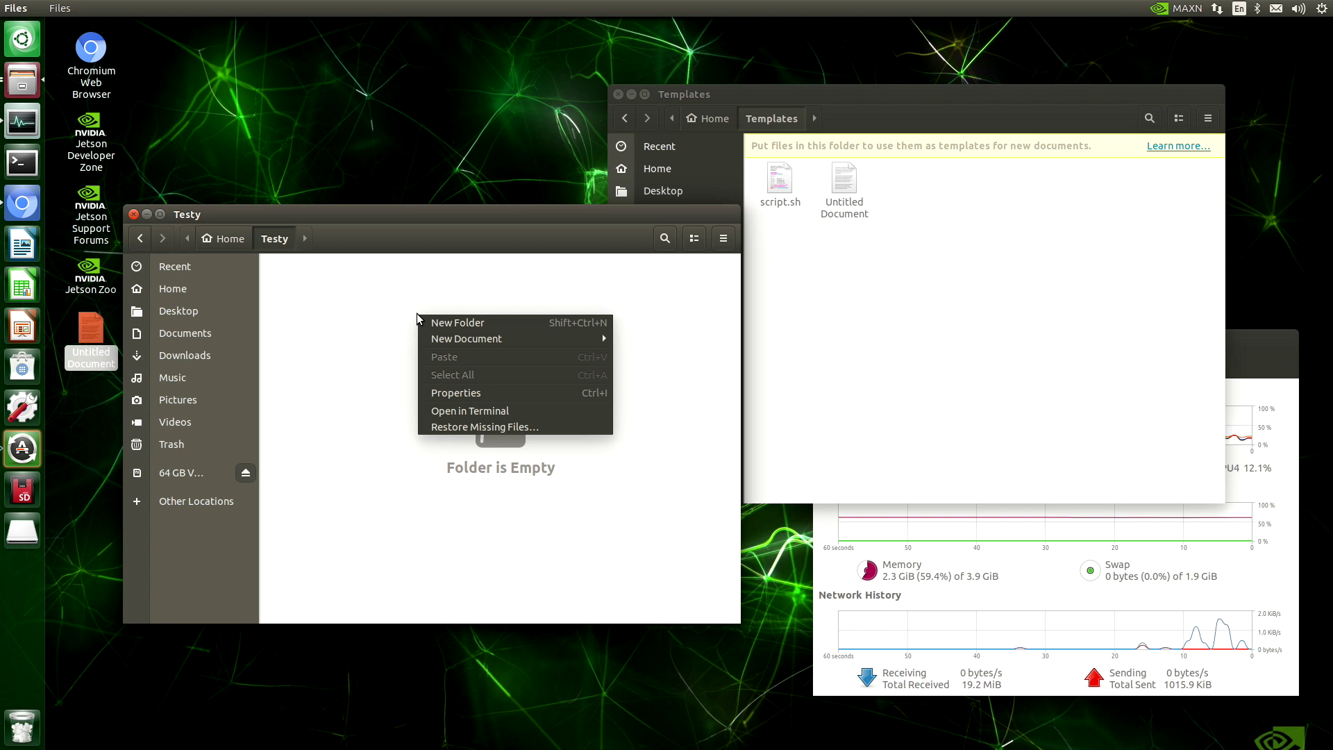
mouse_move(454, 343)
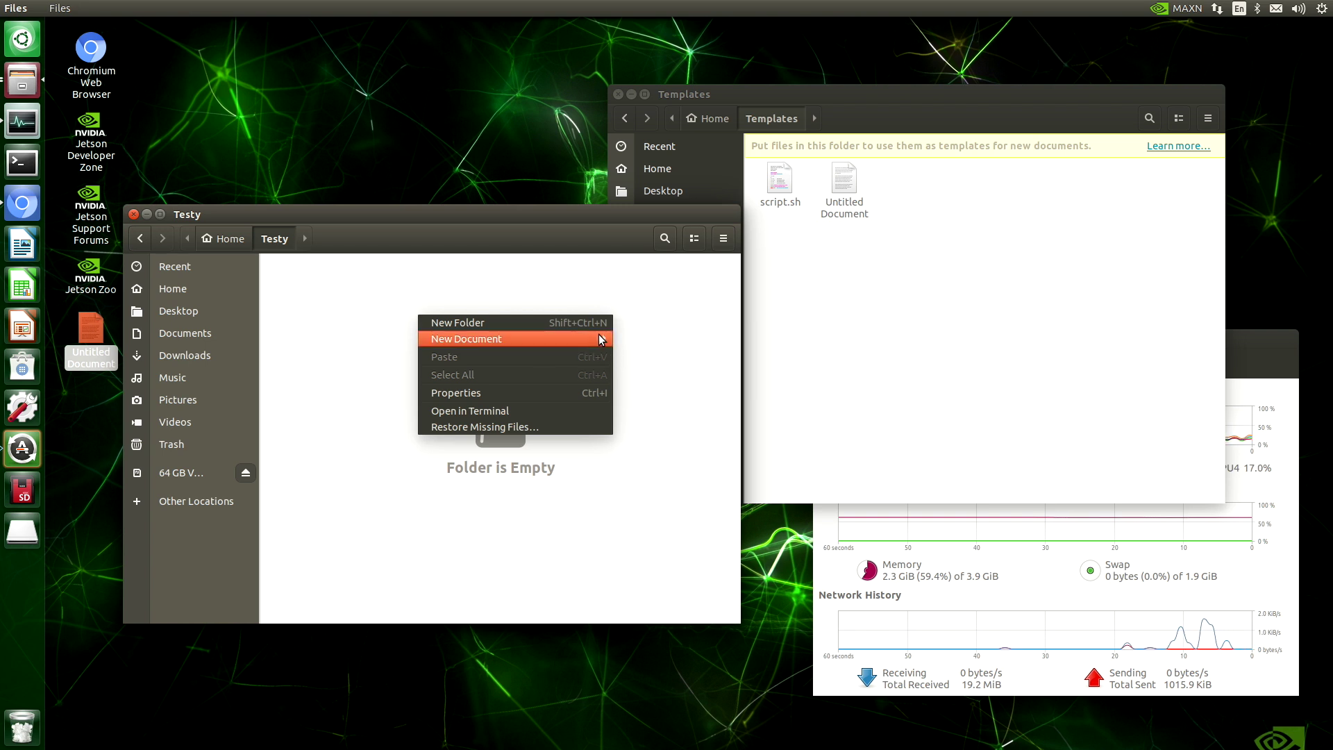
left_click(653, 338)
- Rename the new script.sh file in the Testy folder as test_script.sh
right_click(292, 300)
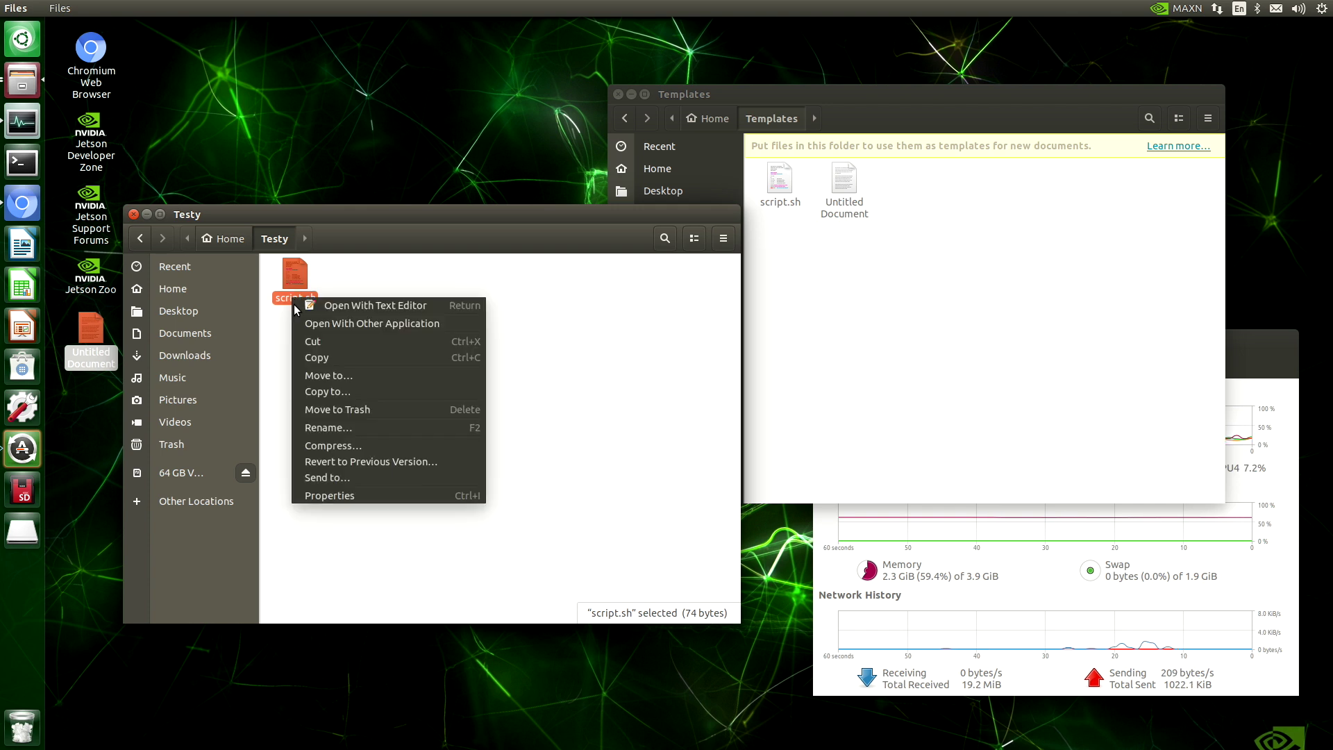
left_click(328, 427)
left_click(216, 348)
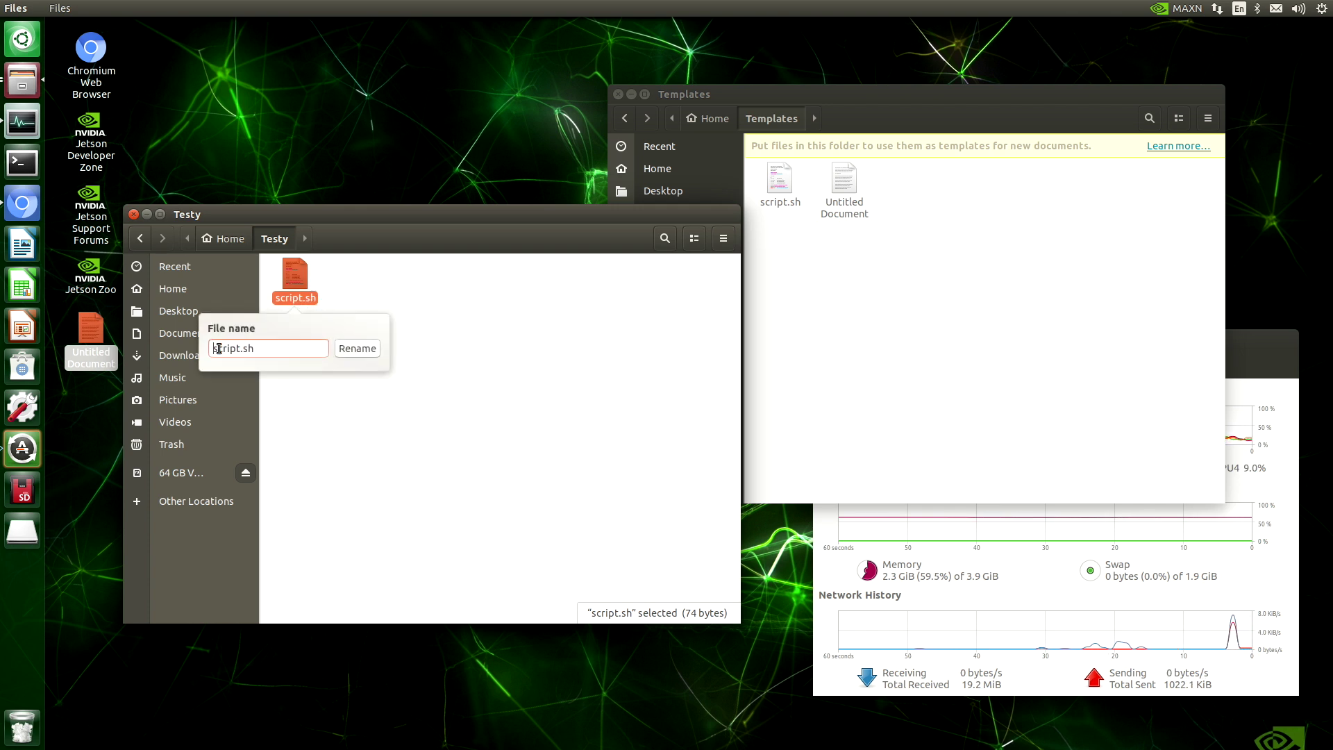
type("test_")
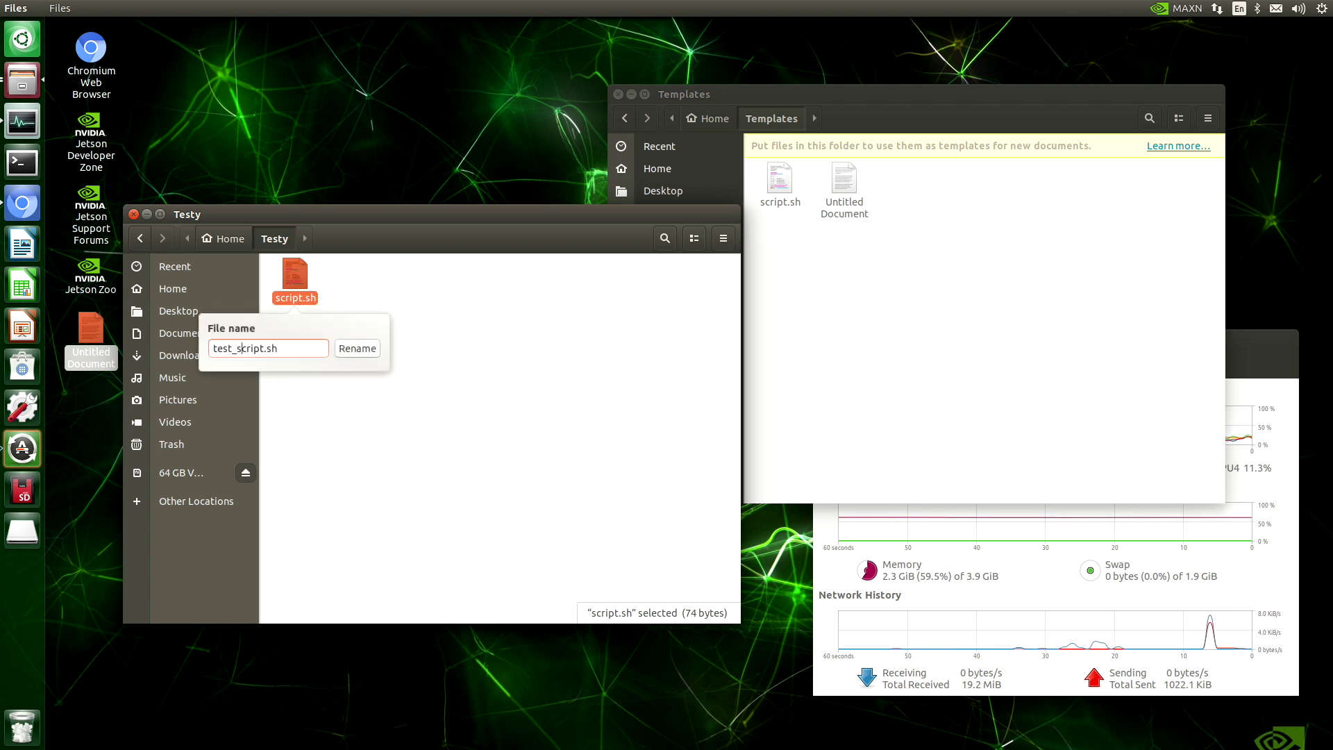
left_click(357, 348)
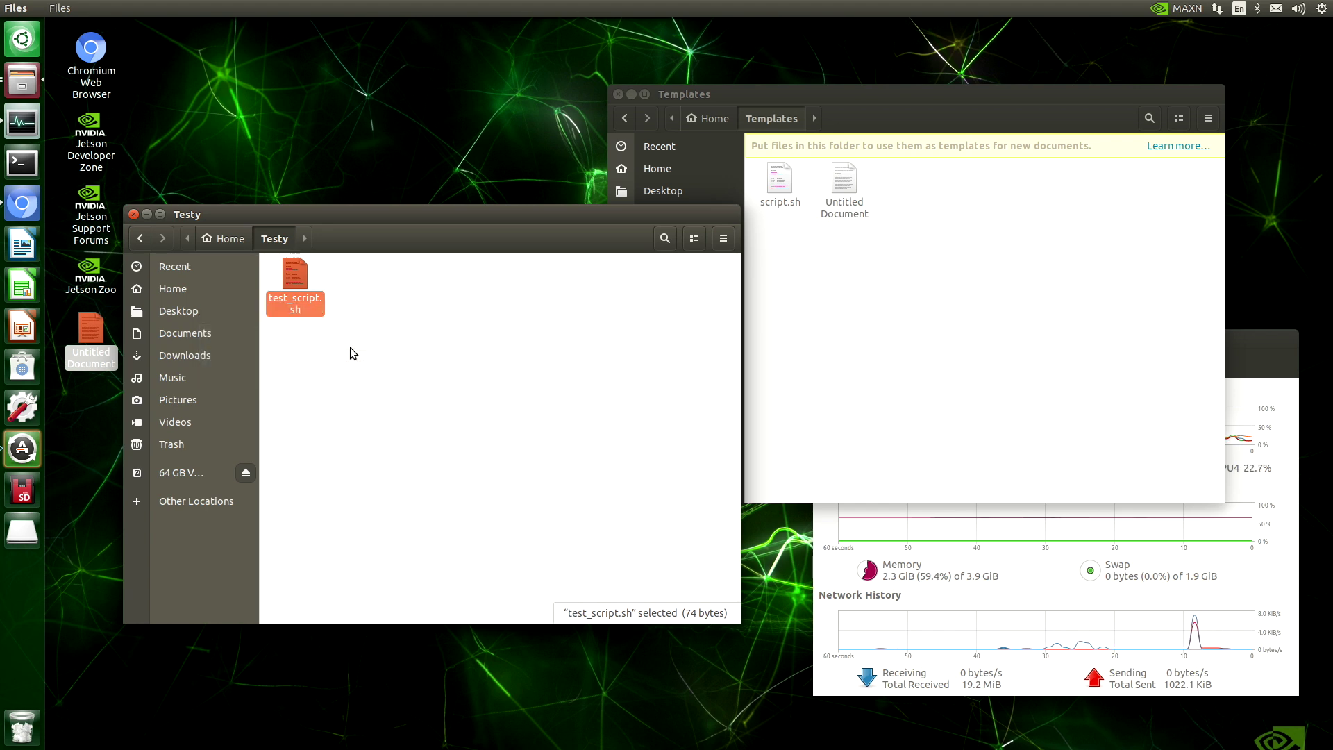
- Open test_script.sh in the text editor, replace the word "Description" with "Test Script" and start a new line below it
right_click(293, 278)
left_click(342, 284)
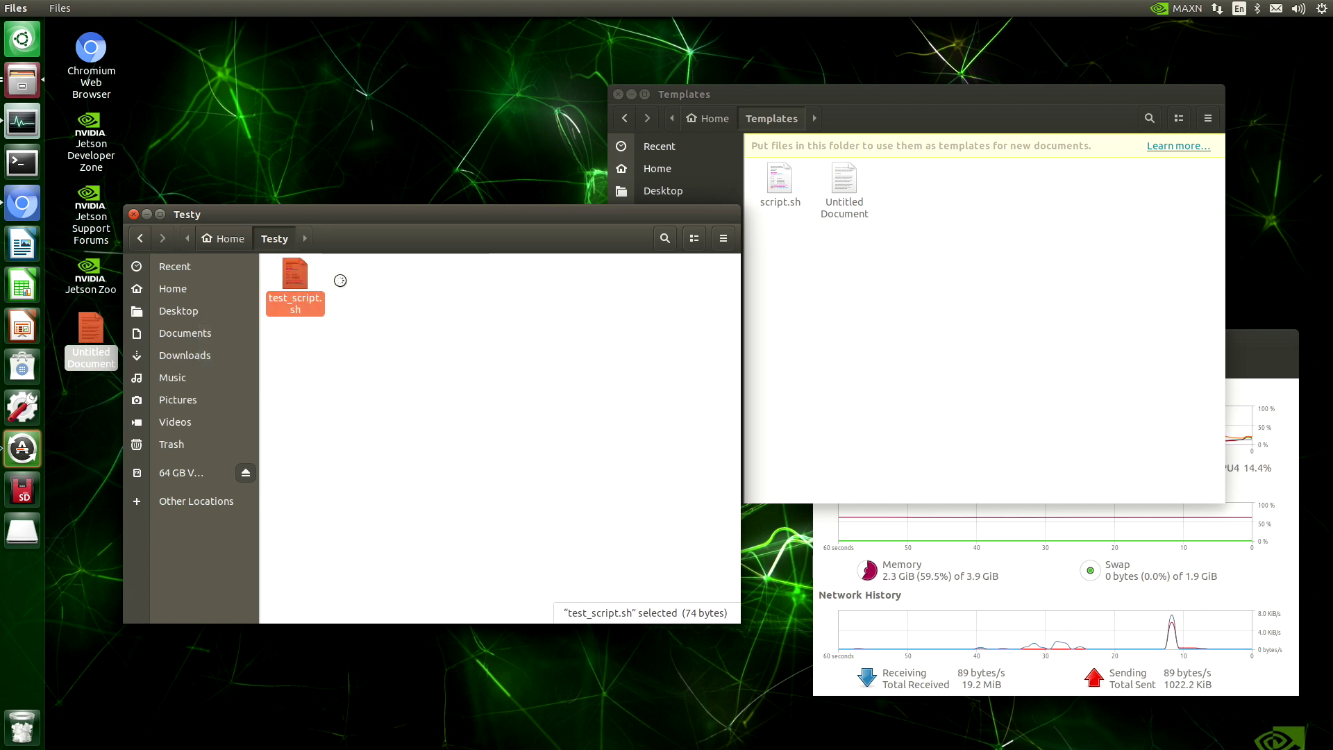
left_click_drag(342, 23, 504, 54)
double_click(242, 143)
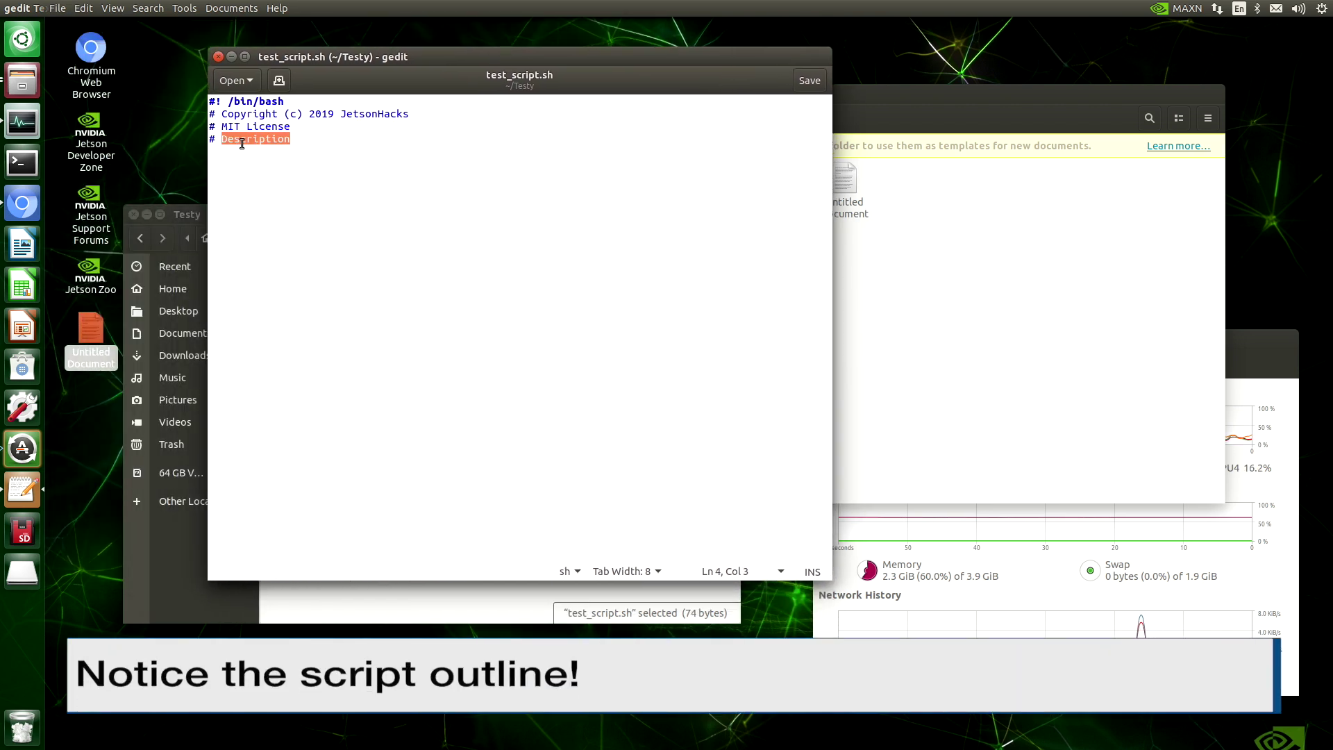
type("Test Script")
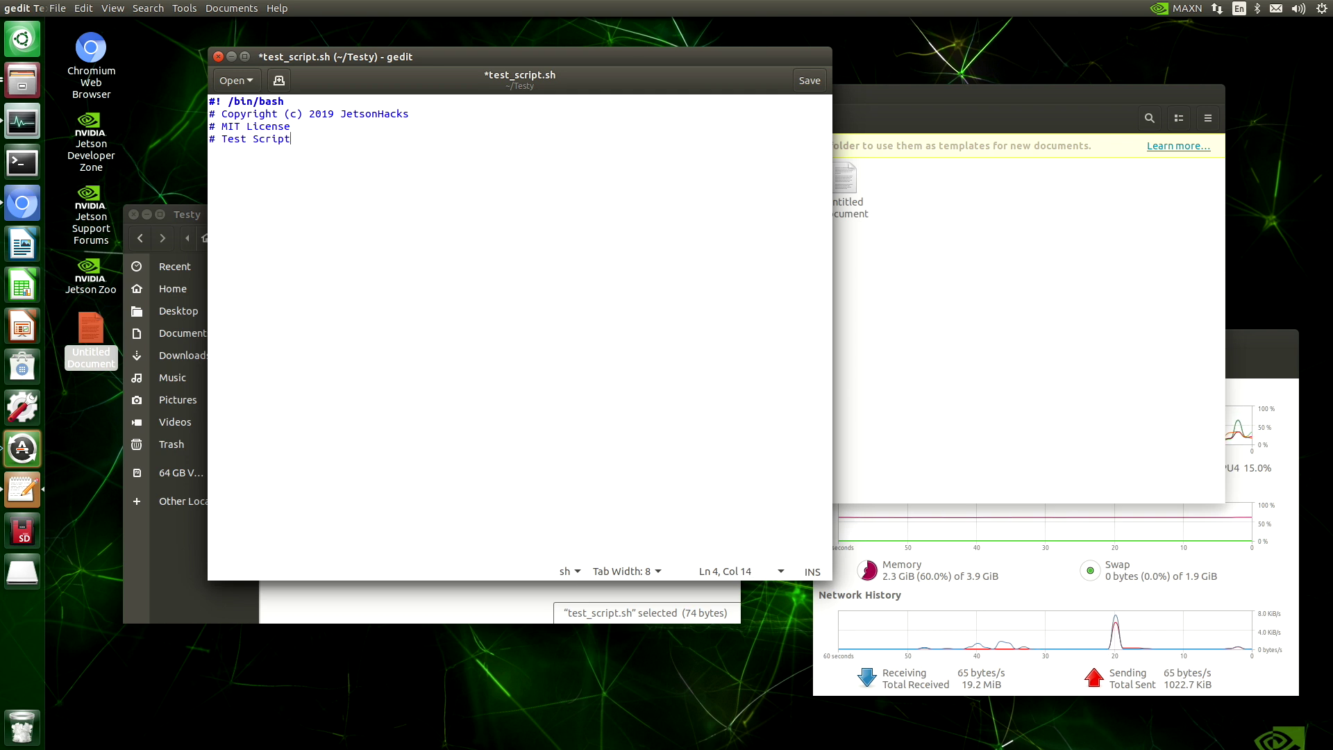
key("Return")
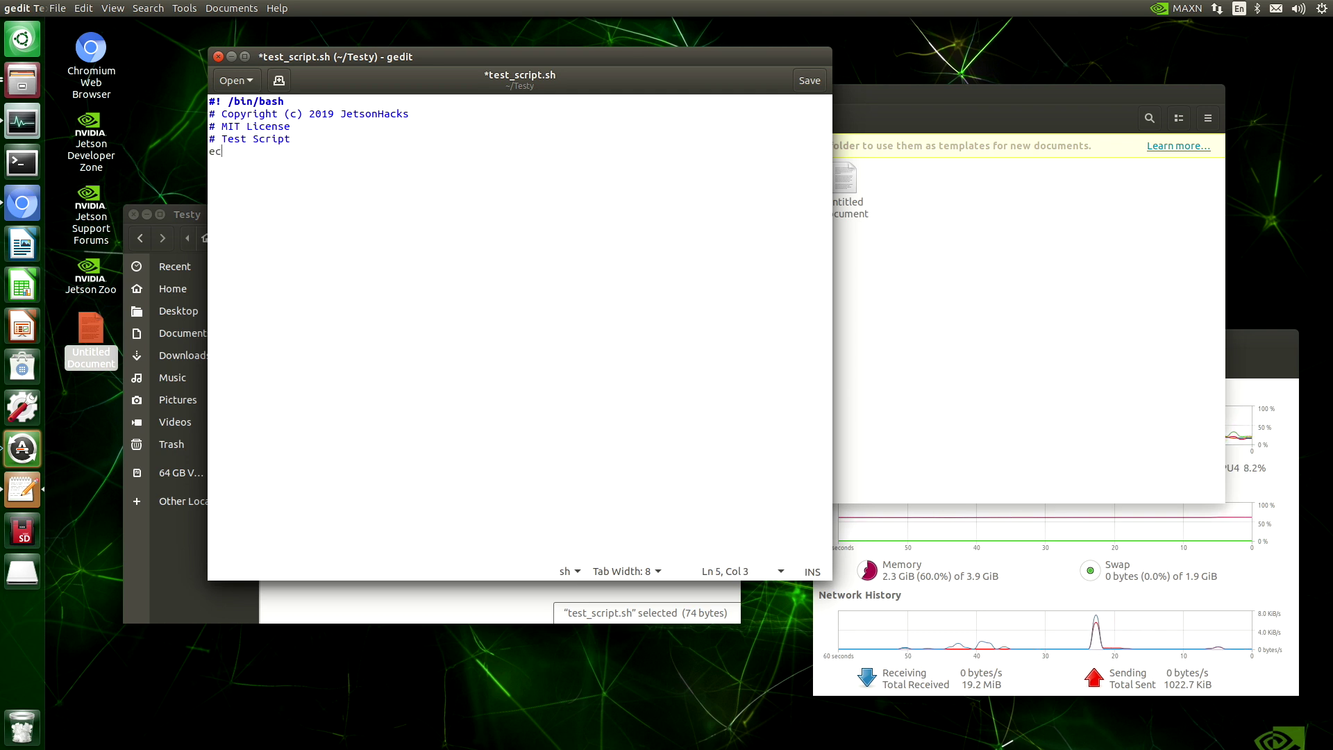
- Add the line echo 'This is a test script' to test_script.sh, save the file and close the text editor
type("echo 'This is a ")
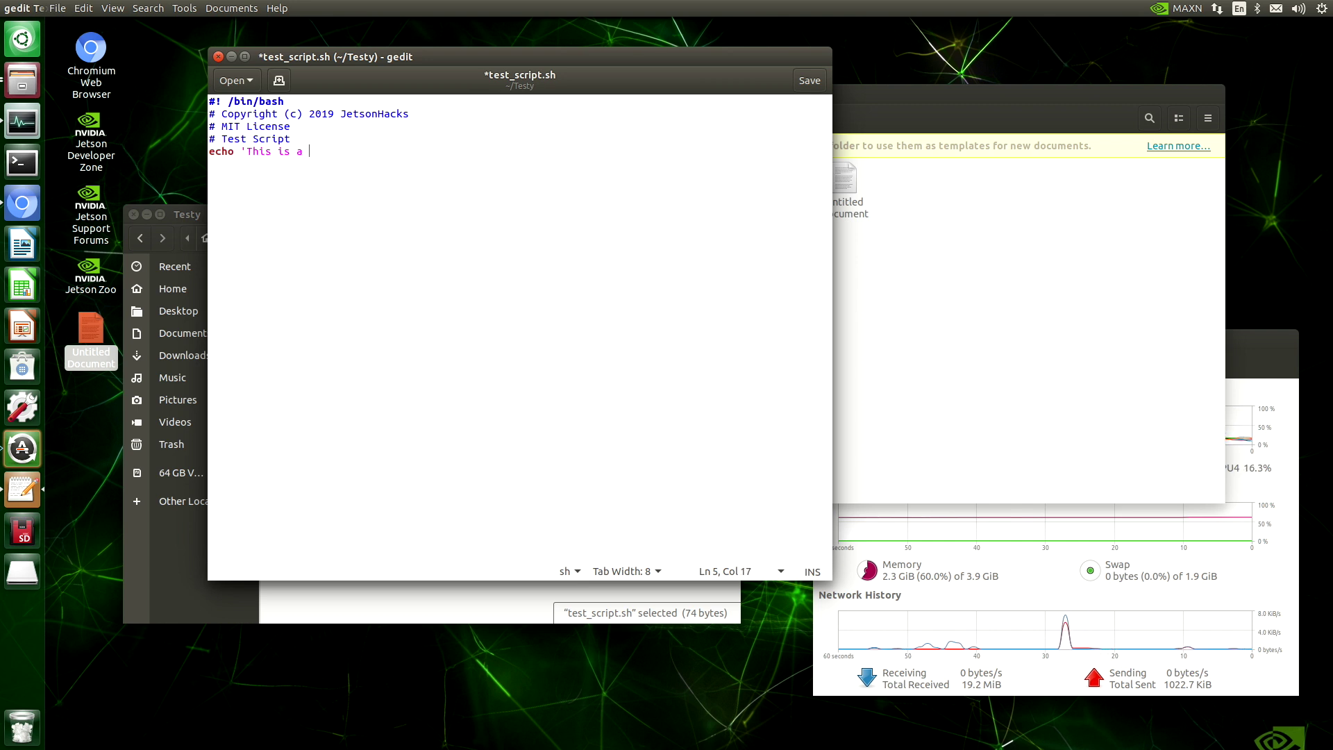
type("test script'")
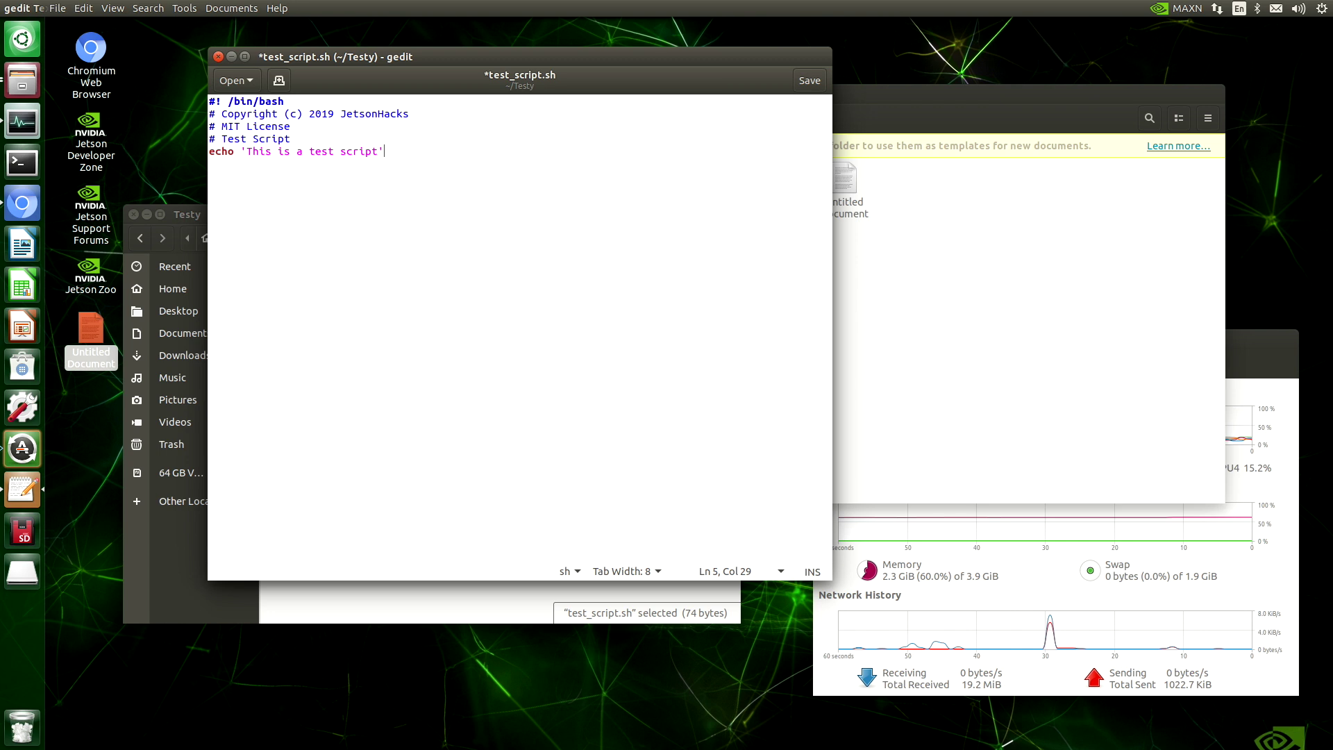
key("Return")
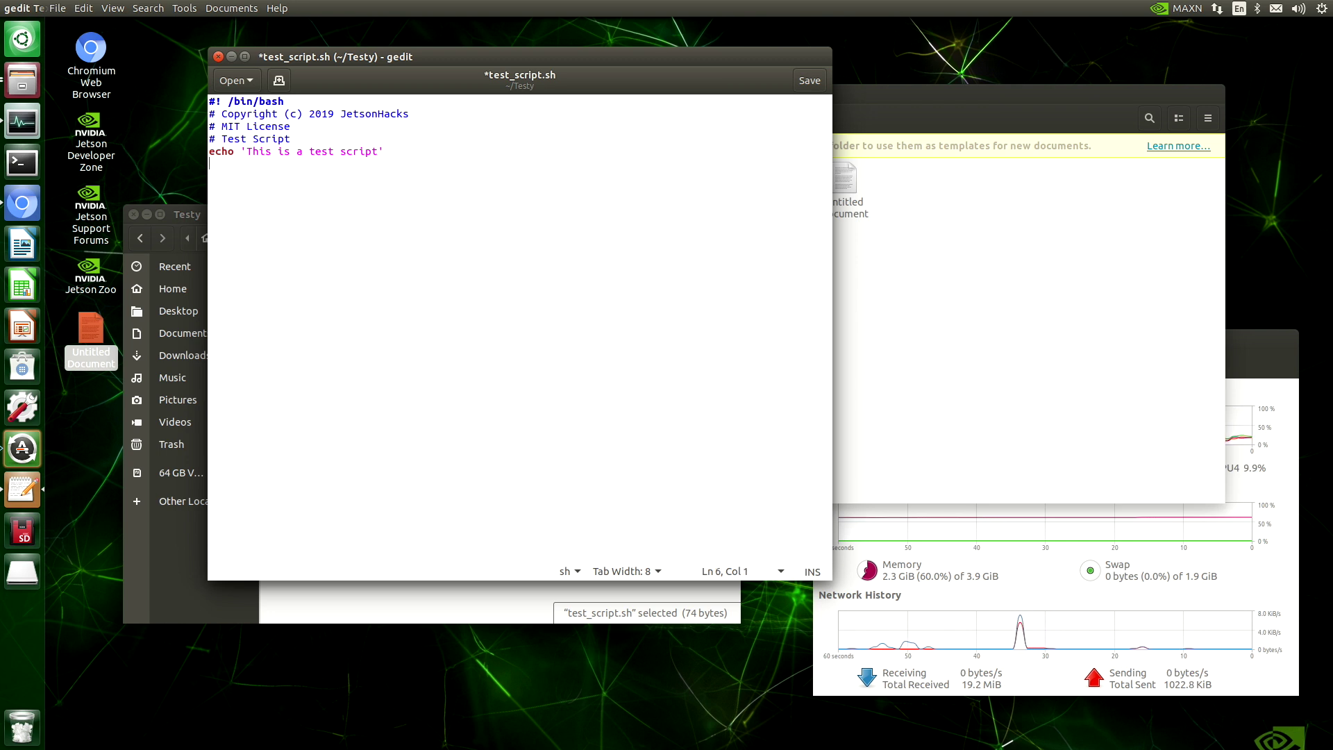
left_click(809, 80)
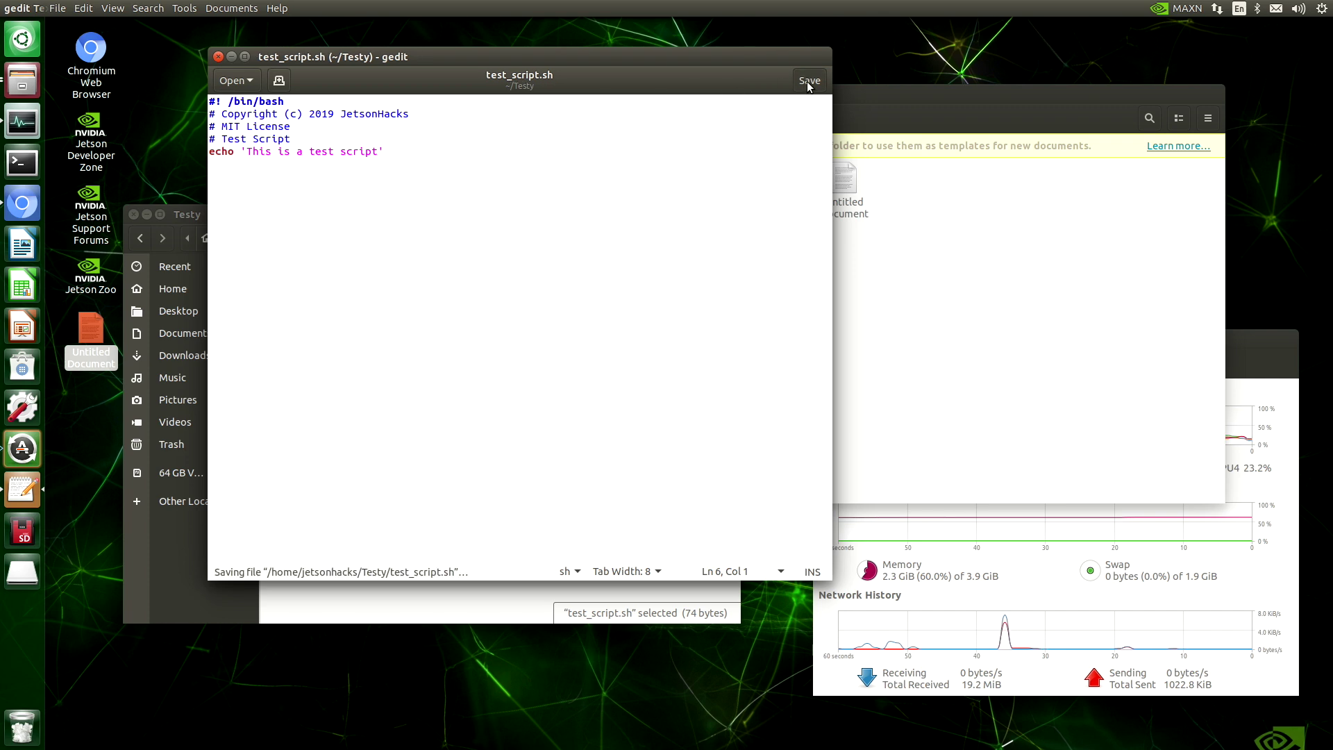
left_click(217, 57)
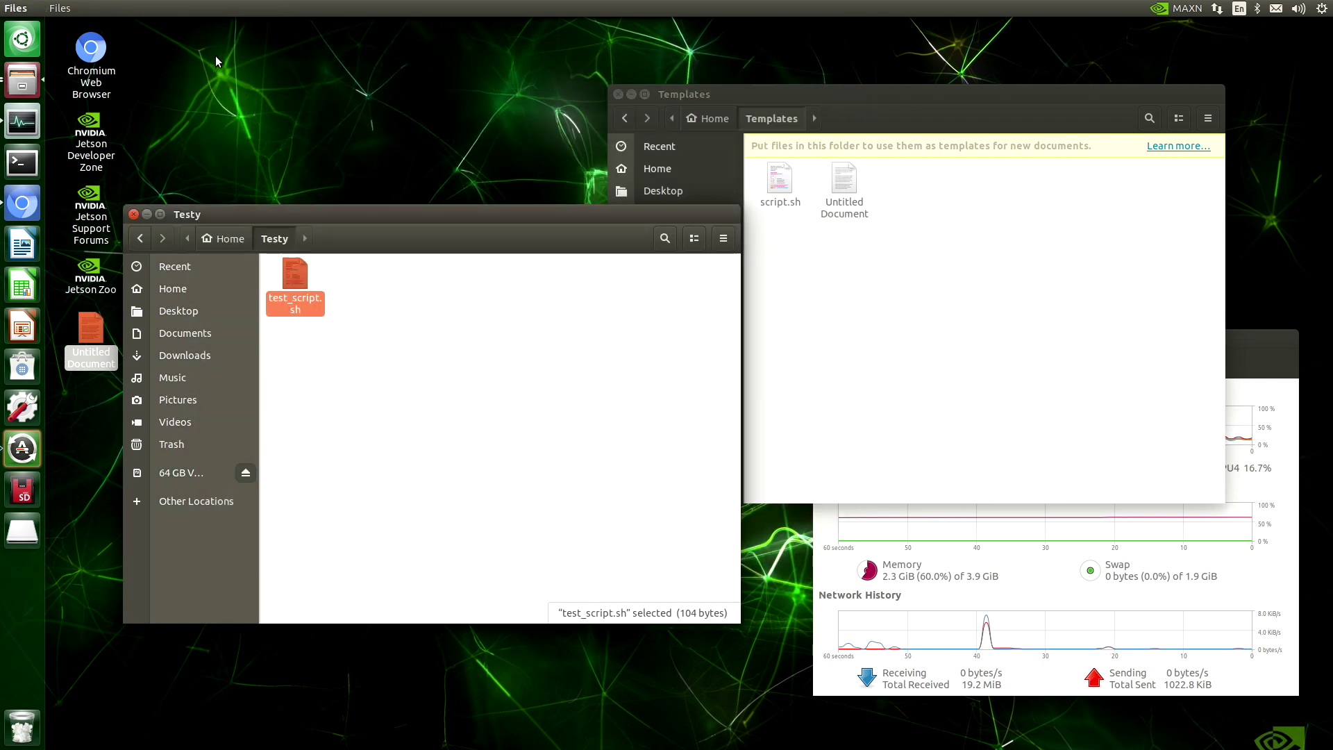
- Open a terminal in the Testy folder, move its window above the file manager, and run ./test_script.sh
right_click(448, 289)
left_click(483, 381)
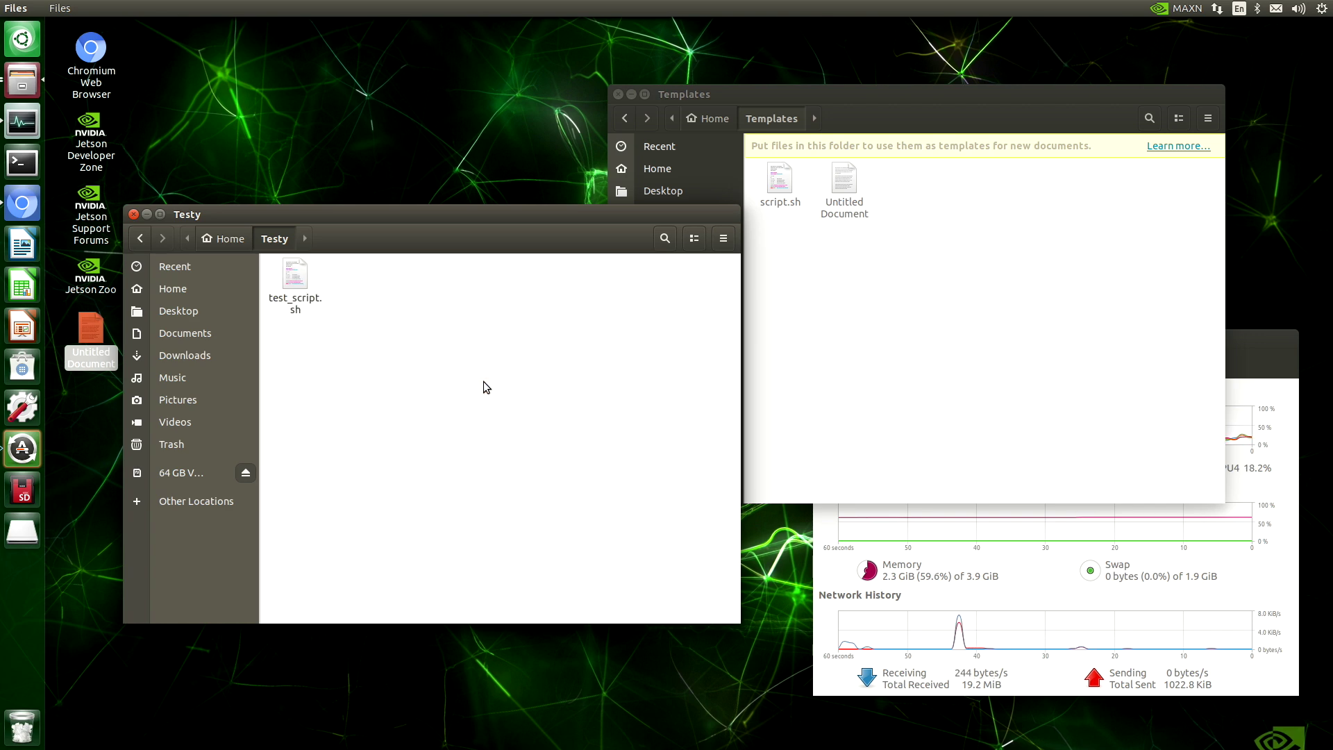
left_click_drag(298, 29, 609, 75)
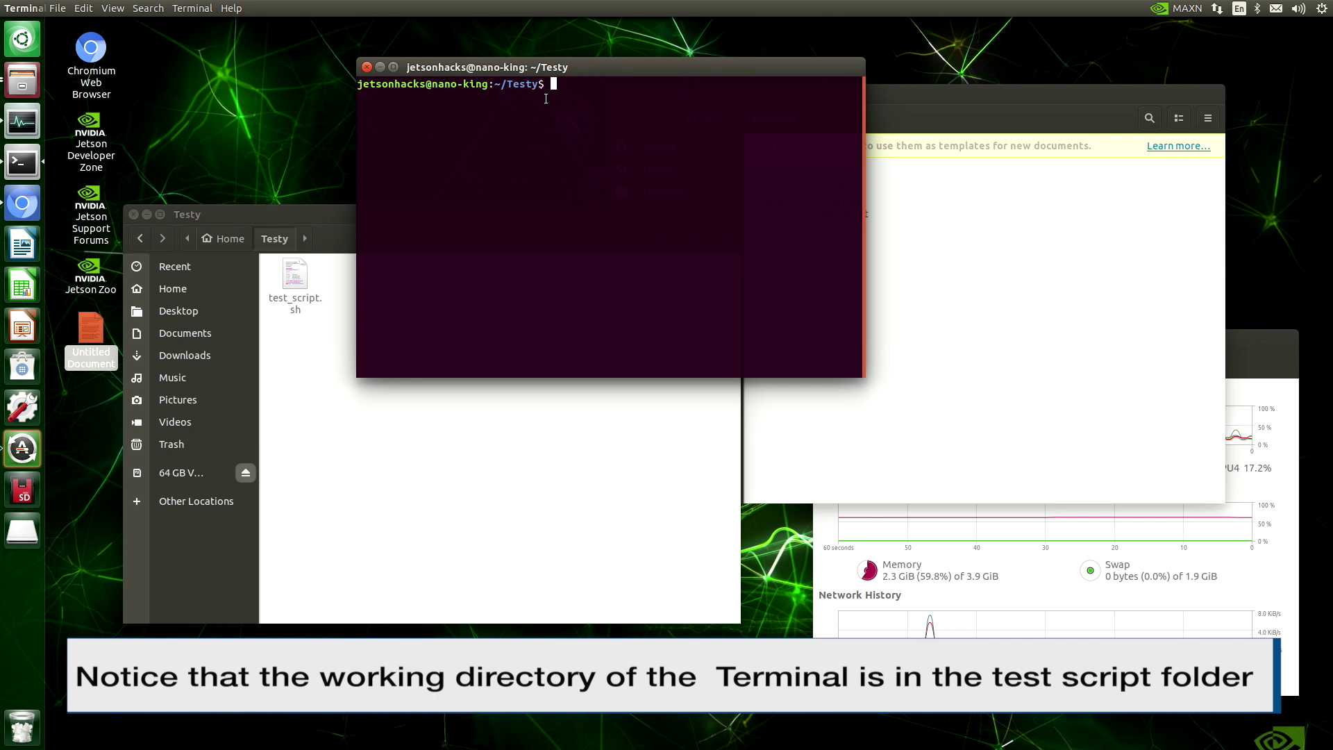
type("./test_script.sh")
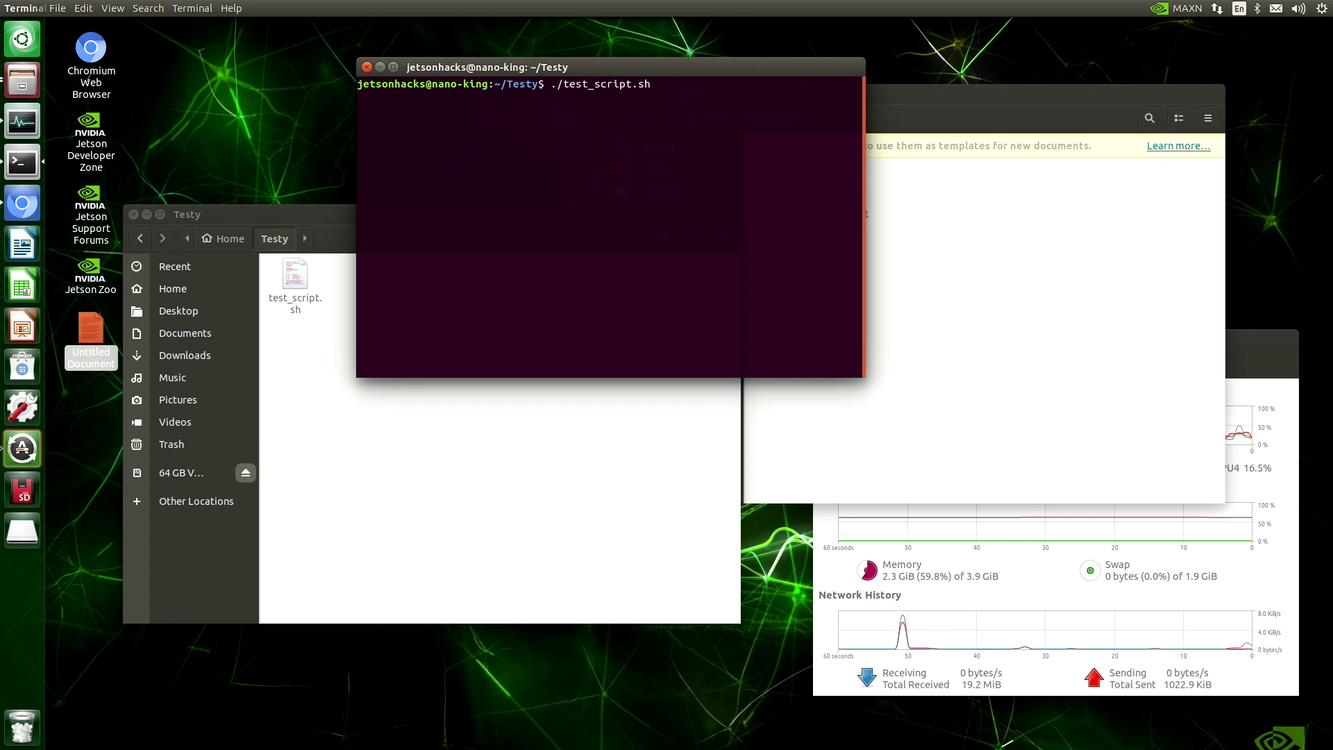
key("Return")
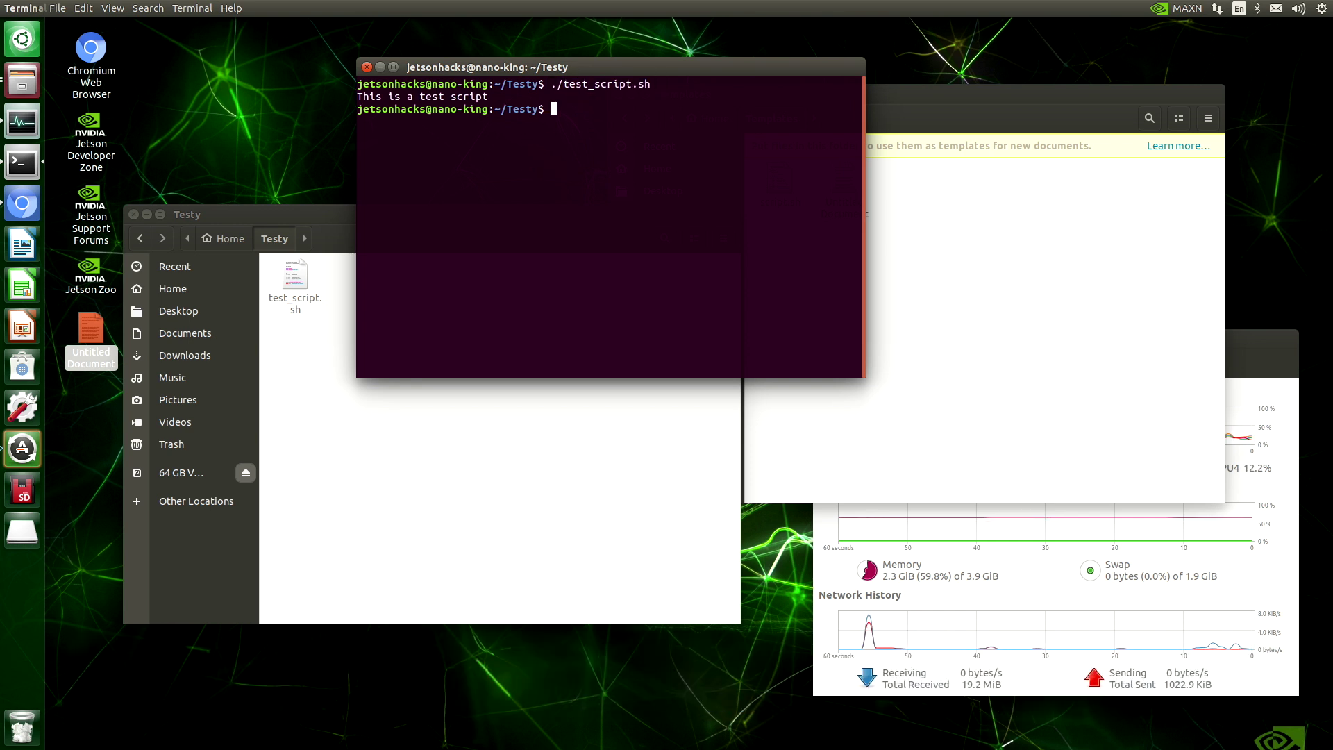